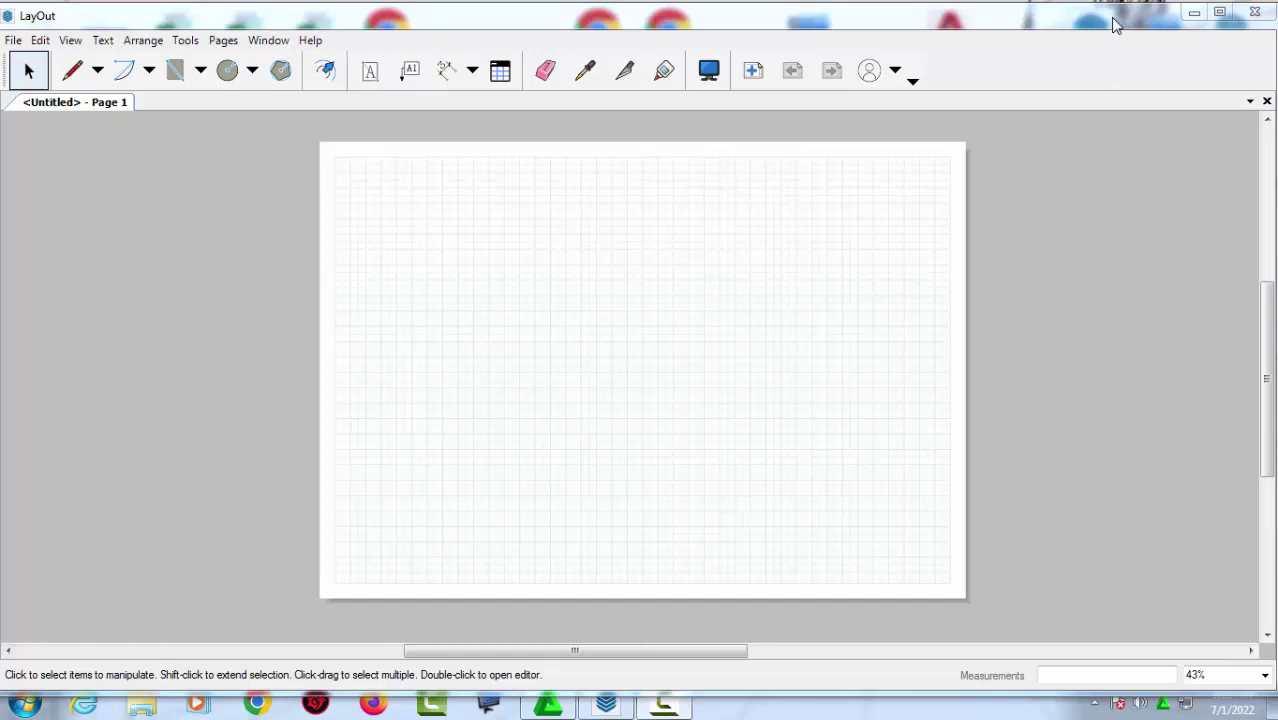
Maximize the LayOut window so the blank gridded Page 1 fills the screen.
{"action": "left_click", "coordinate": [1220, 13]}
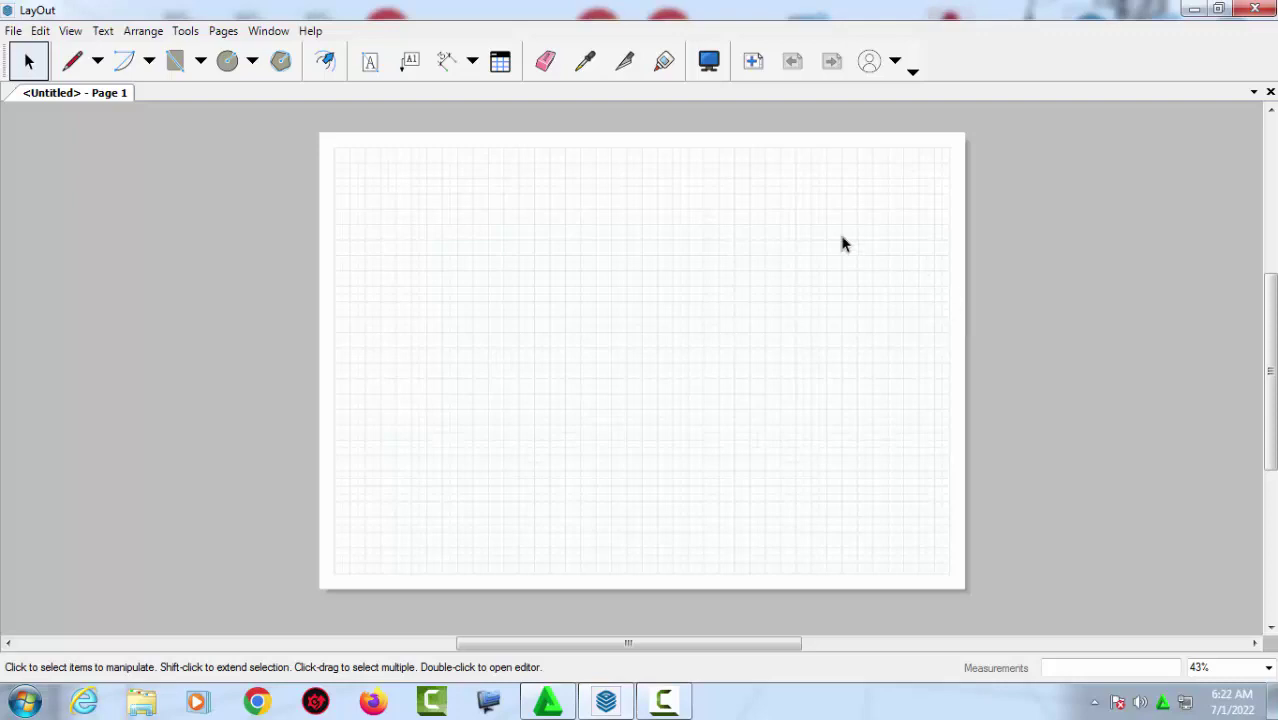
Browse the Line, Rectangle and Circle tool variants, then choose the plain Rectangle tool.
{"action": "left_click", "coordinate": [99, 66]}
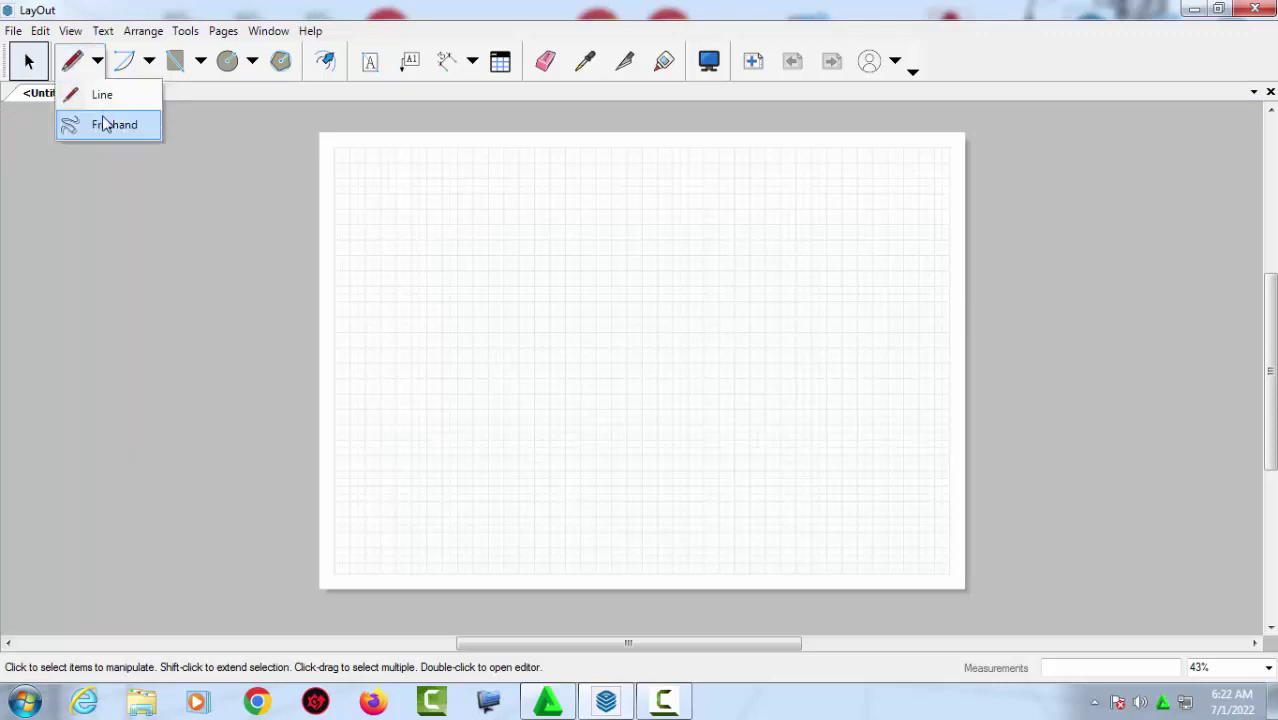
{"action": "left_click", "coordinate": [170, 62]}
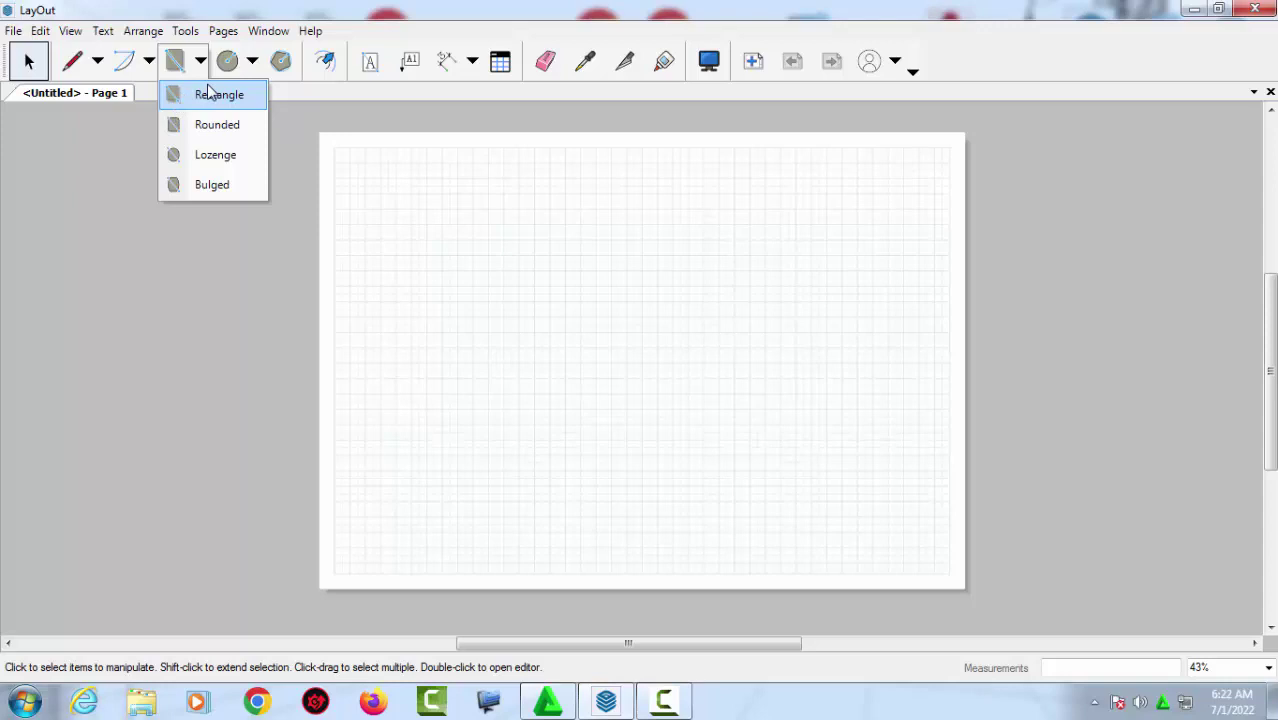
{"action": "left_click", "coordinate": [228, 58]}
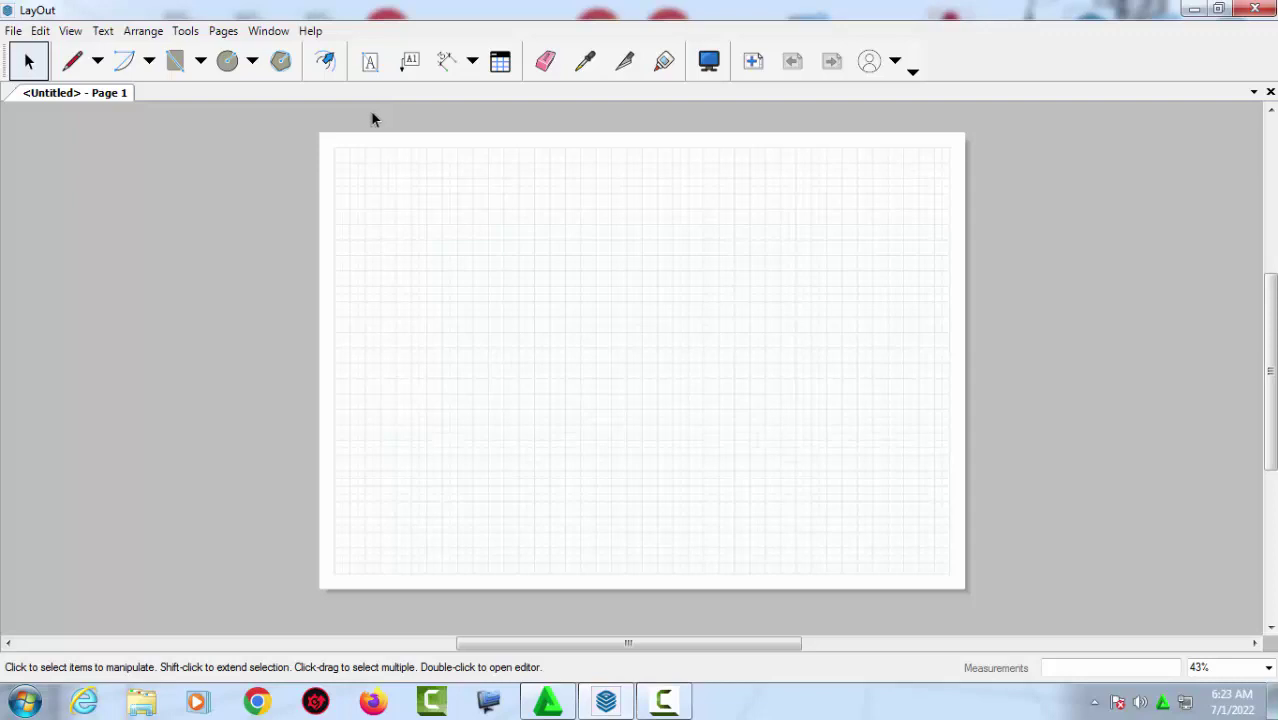
{"action": "left_click", "coordinate": [201, 62]}
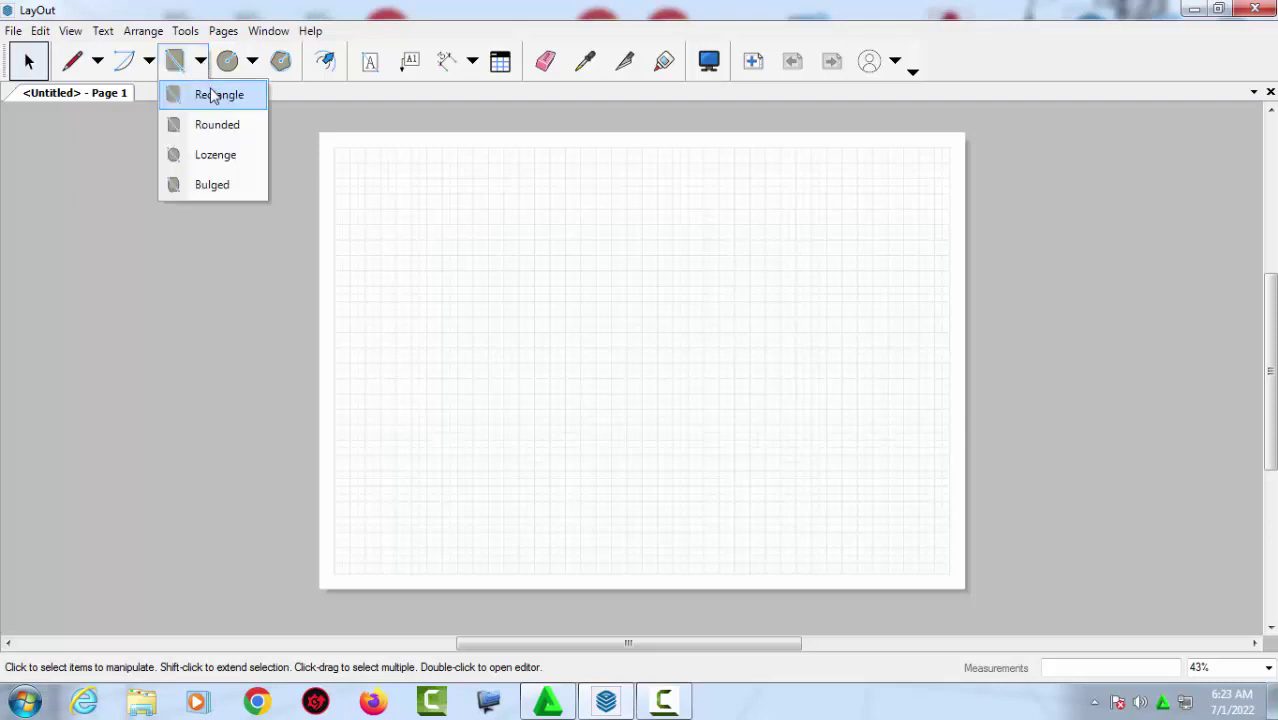
Draw a tall rectangle at the upper left of the page.
{"action": "left_click", "coordinate": [213, 98]}
{"action": "left_click", "coordinate": [396, 194]}
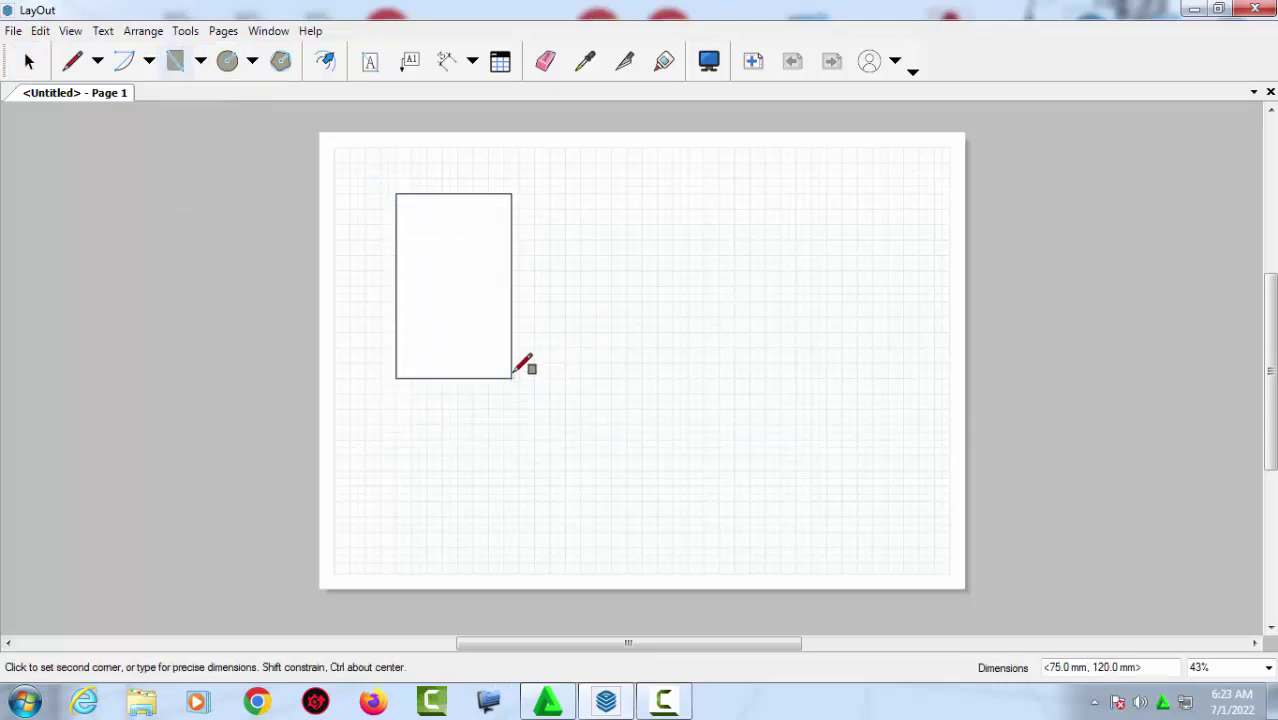
{"action": "left_click", "coordinate": [511, 363]}
Draw a two-segment line right of the rectangle, horizontal then angling upward.
{"action": "left_click", "coordinate": [81, 58]}
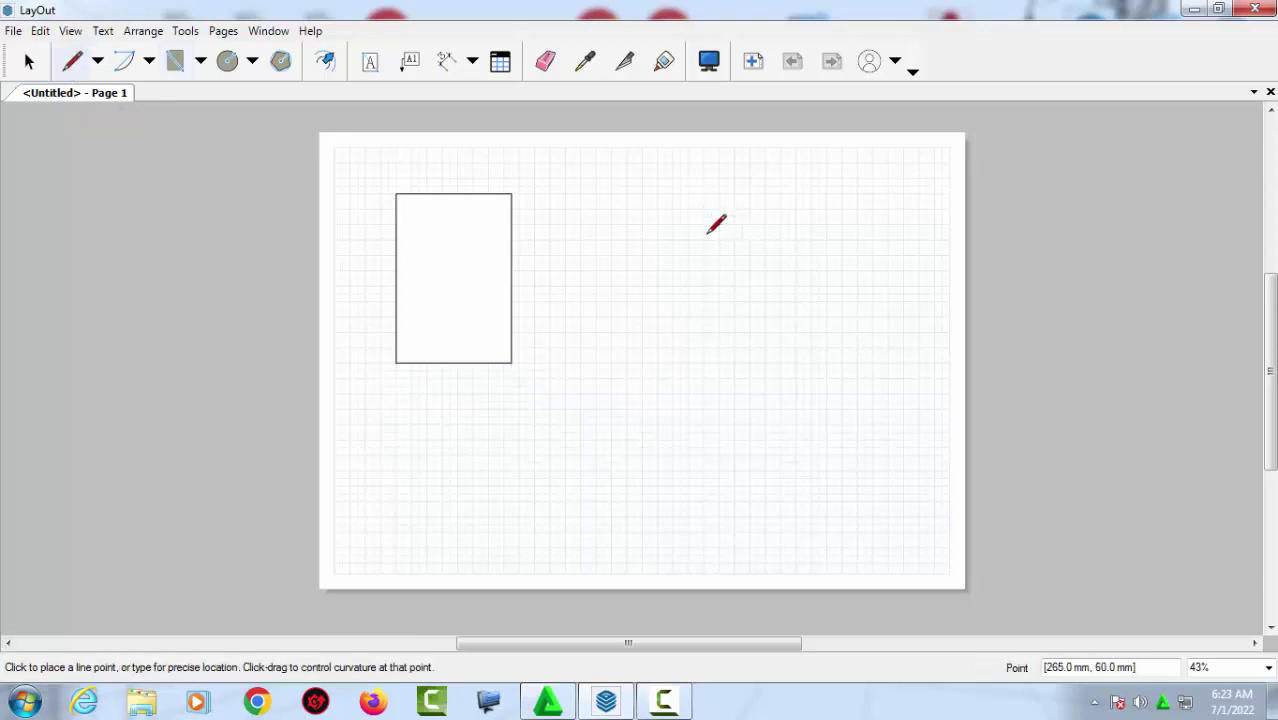
{"action": "left_click", "coordinate": [580, 293]}
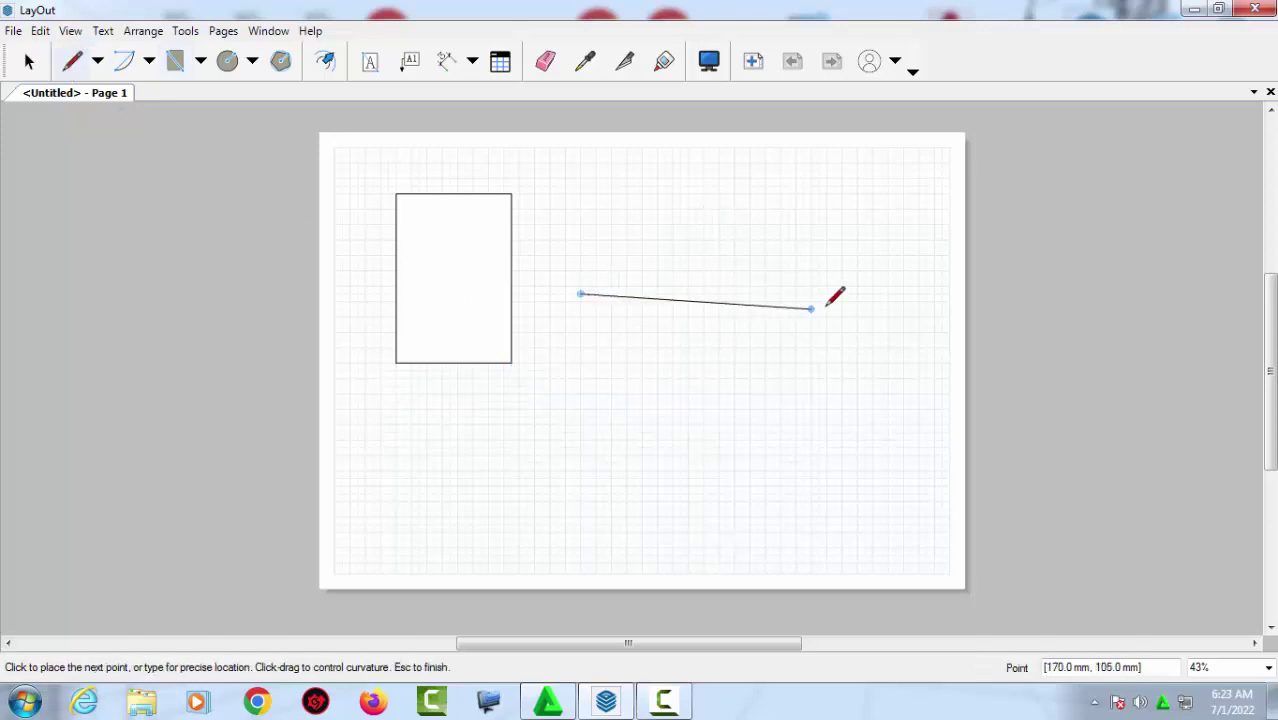
{"action": "left_click", "coordinate": [781, 293]}
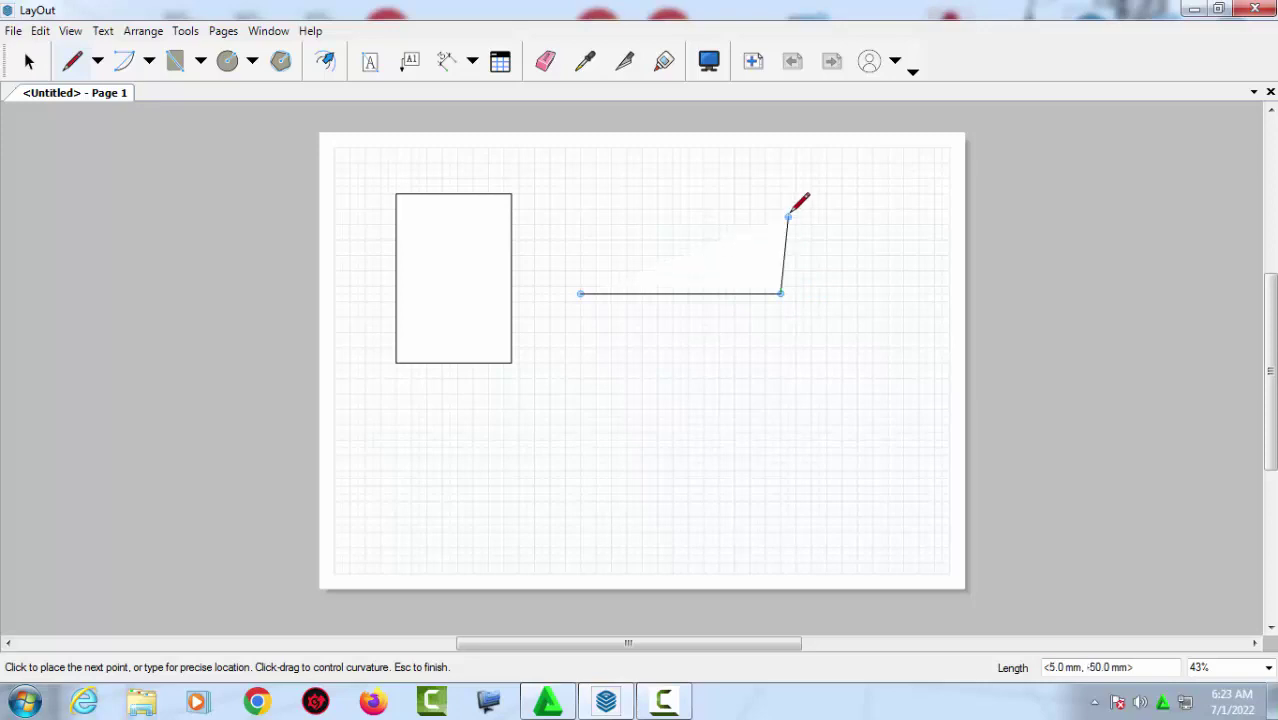
{"action": "right_click", "coordinate": [788, 216]}
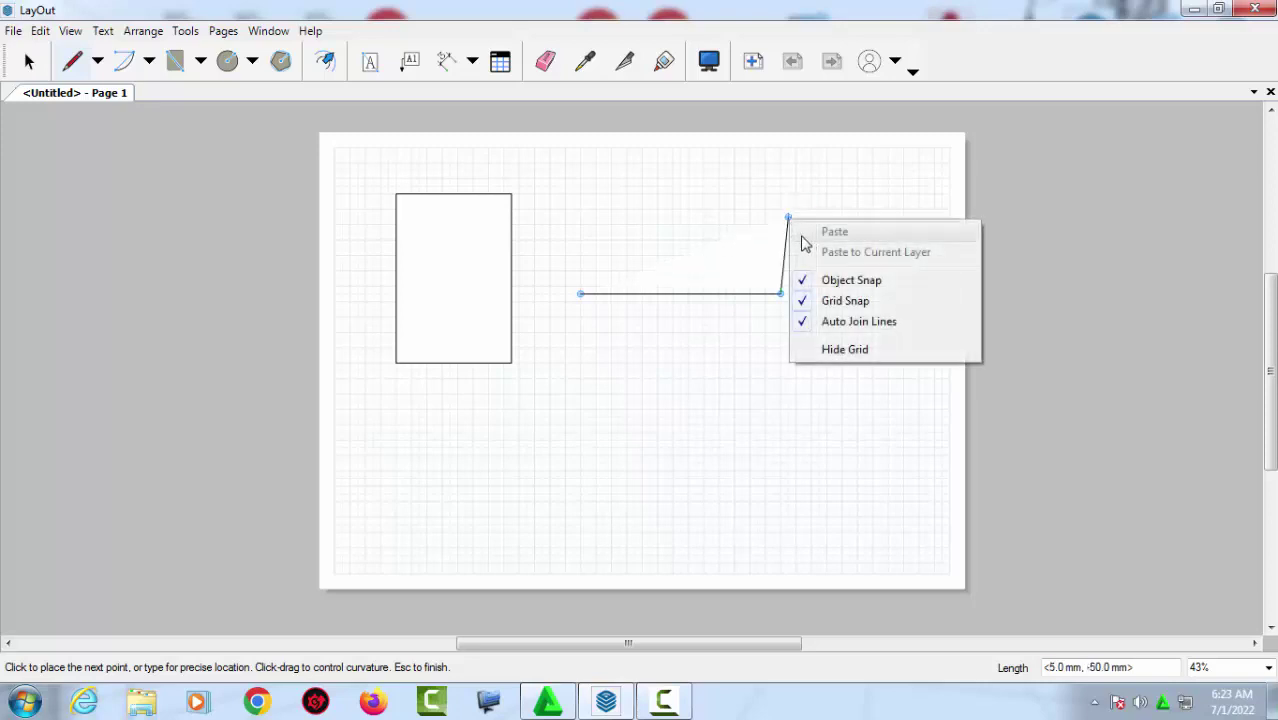
{"action": "left_click", "coordinate": [788, 216]}
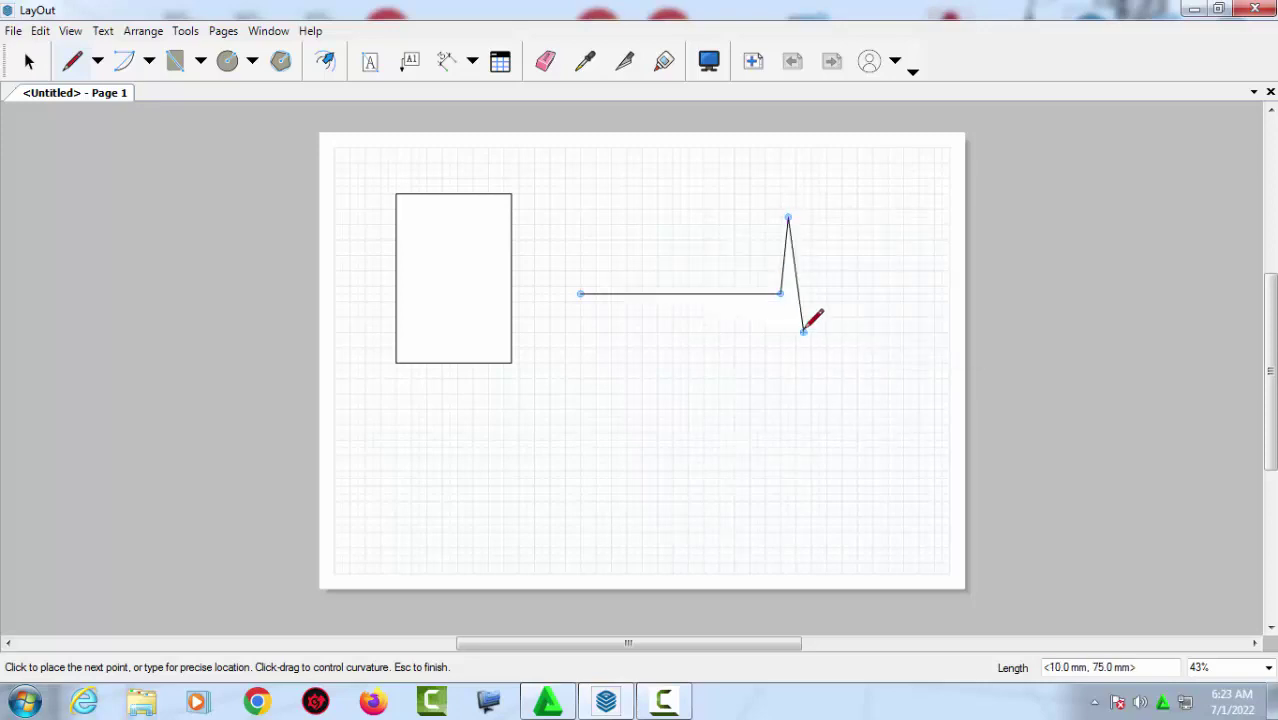
{"action": "key", "text": "Escape"}
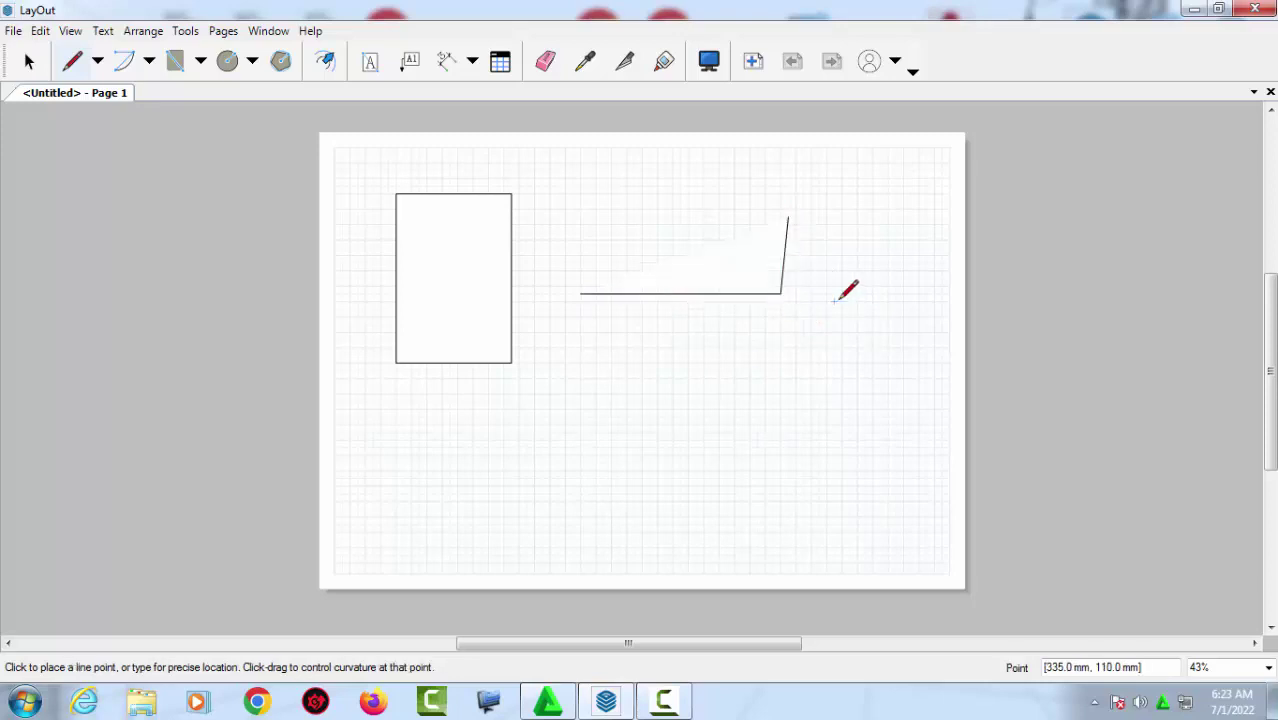
{"action": "key", "text": "space"}
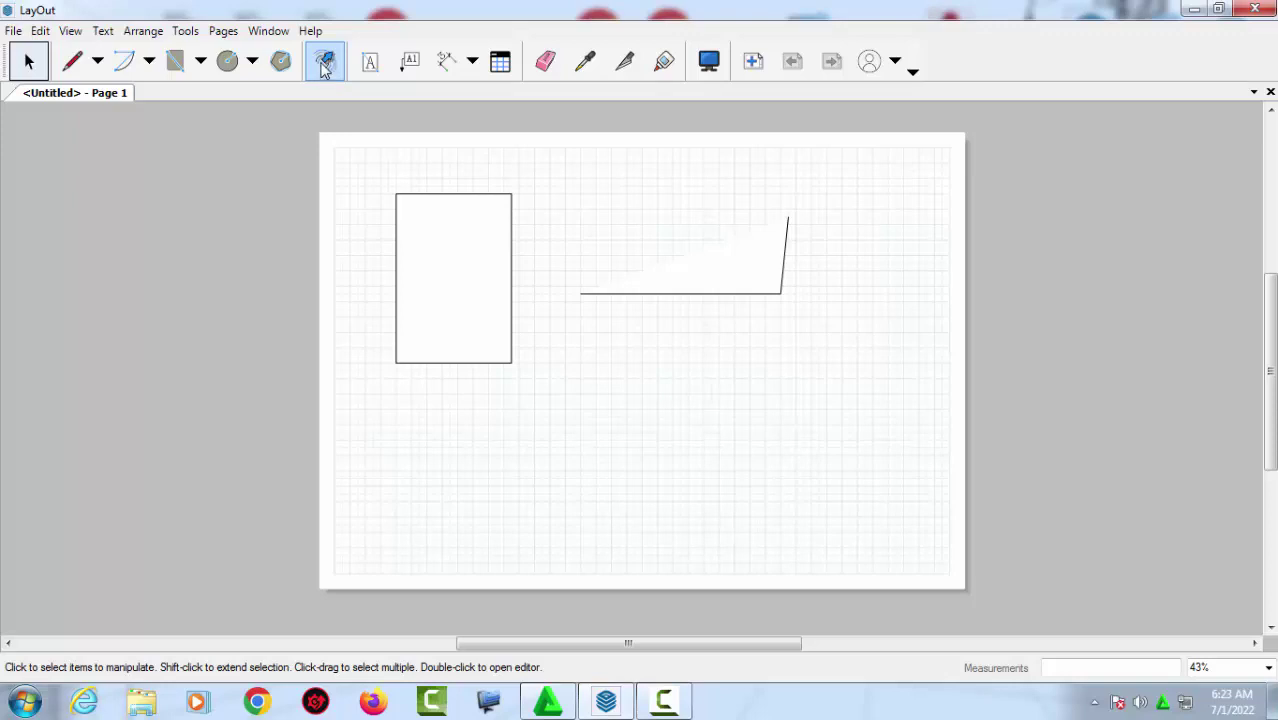
Offset the rectangle 10 mm inward with the Offset tool.
{"action": "left_click", "coordinate": [324, 62]}
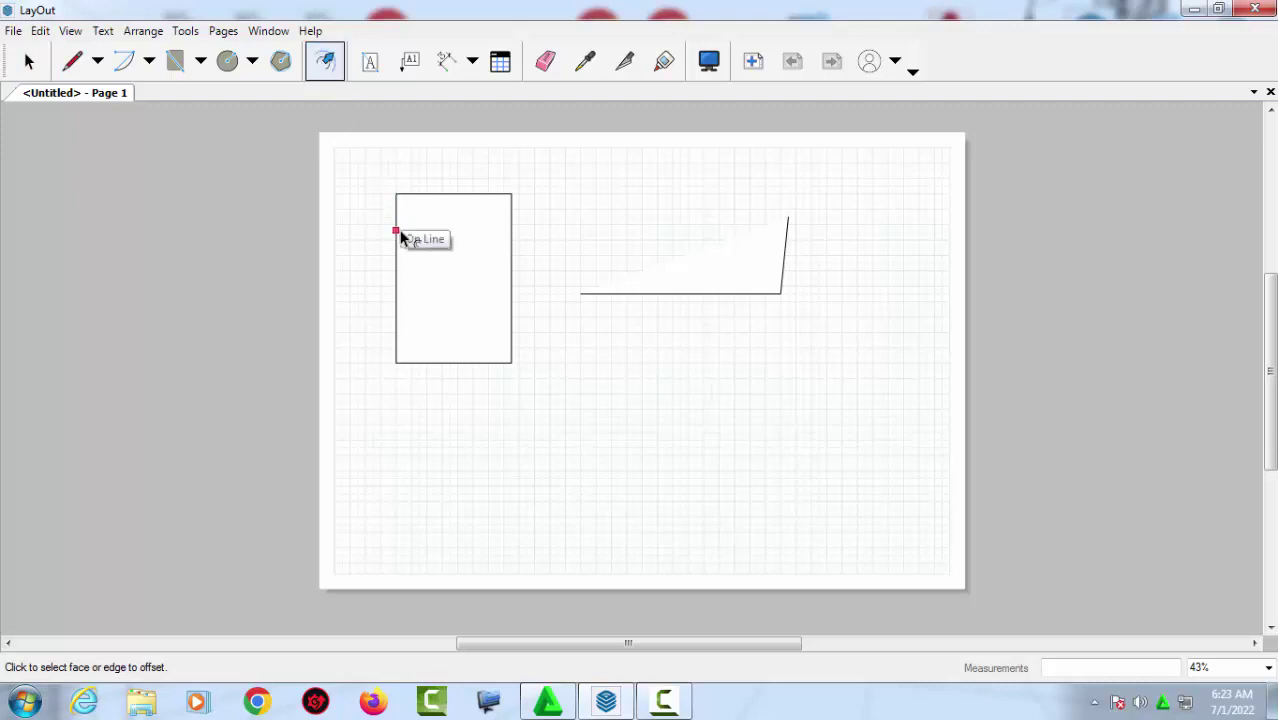
{"action": "left_click", "coordinate": [398, 232]}
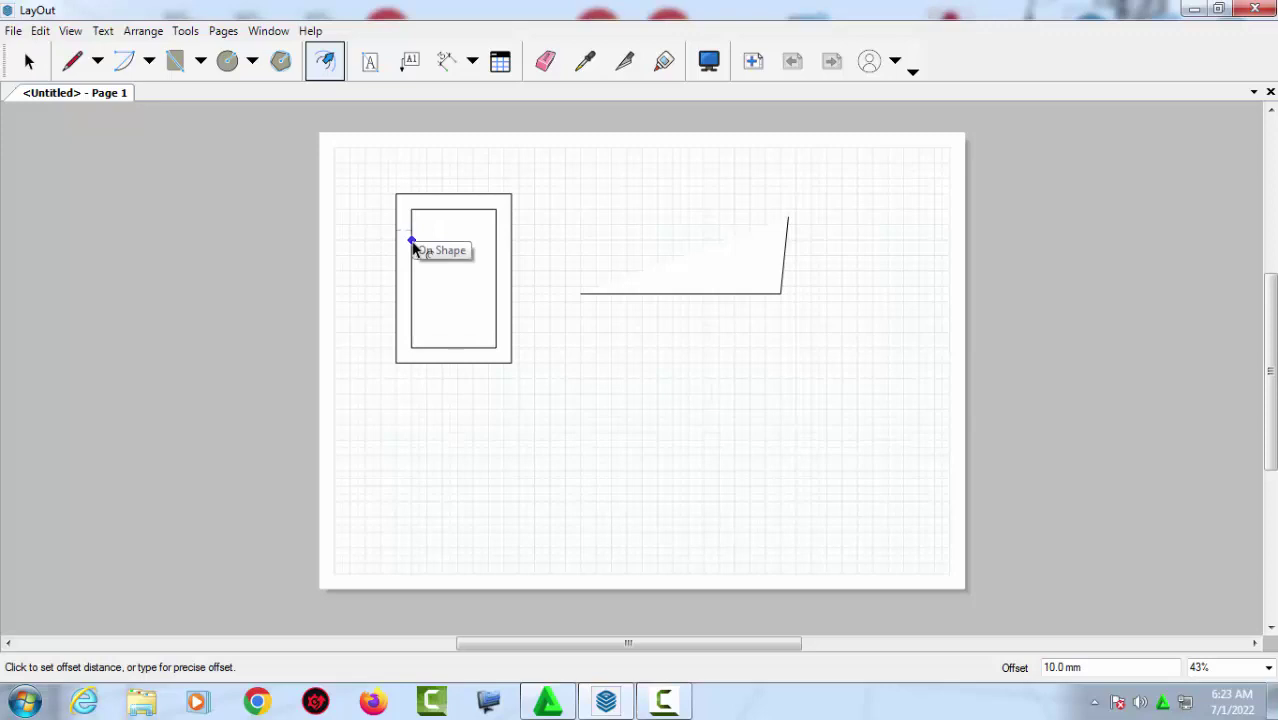
{"action": "type", "text": "10"}
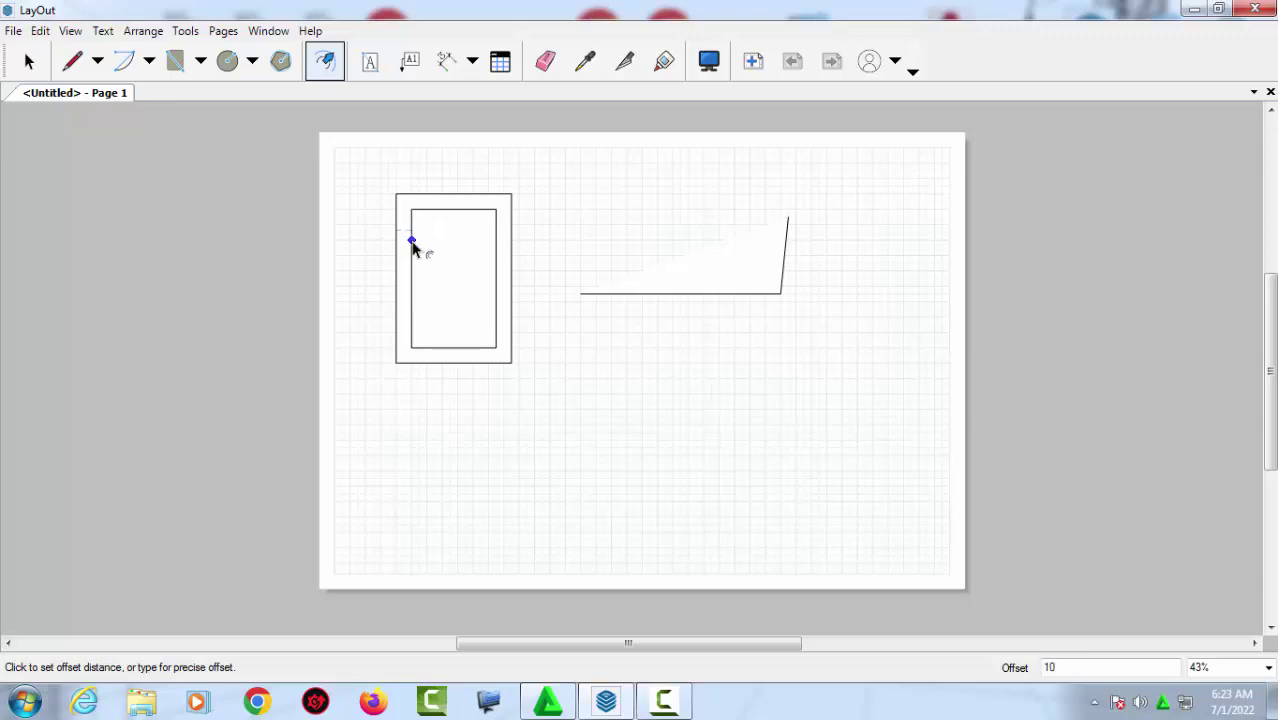
{"action": "key", "text": "Return"}
Stack several parallel offset copies of the bent line above and below it.
{"action": "left_click", "coordinate": [610, 282]}
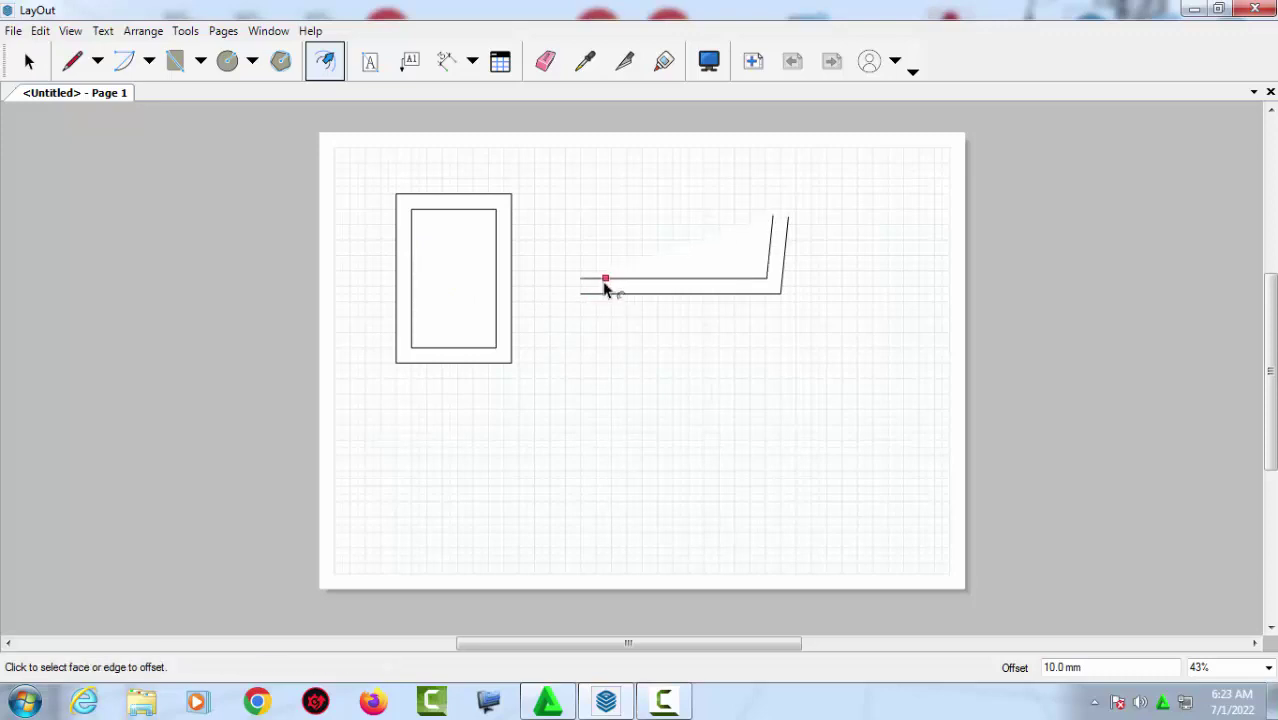
{"action": "left_click", "coordinate": [603, 281]}
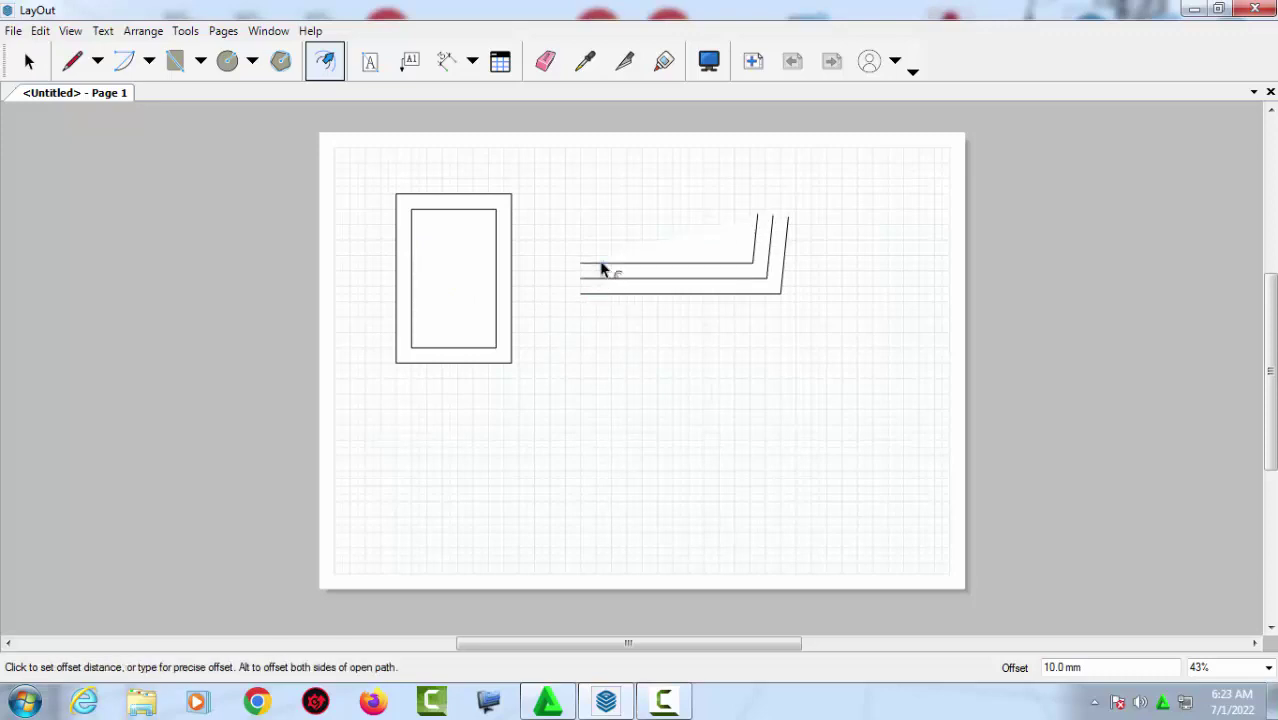
{"action": "left_click", "coordinate": [602, 268]}
{"action": "left_click", "coordinate": [597, 265]}
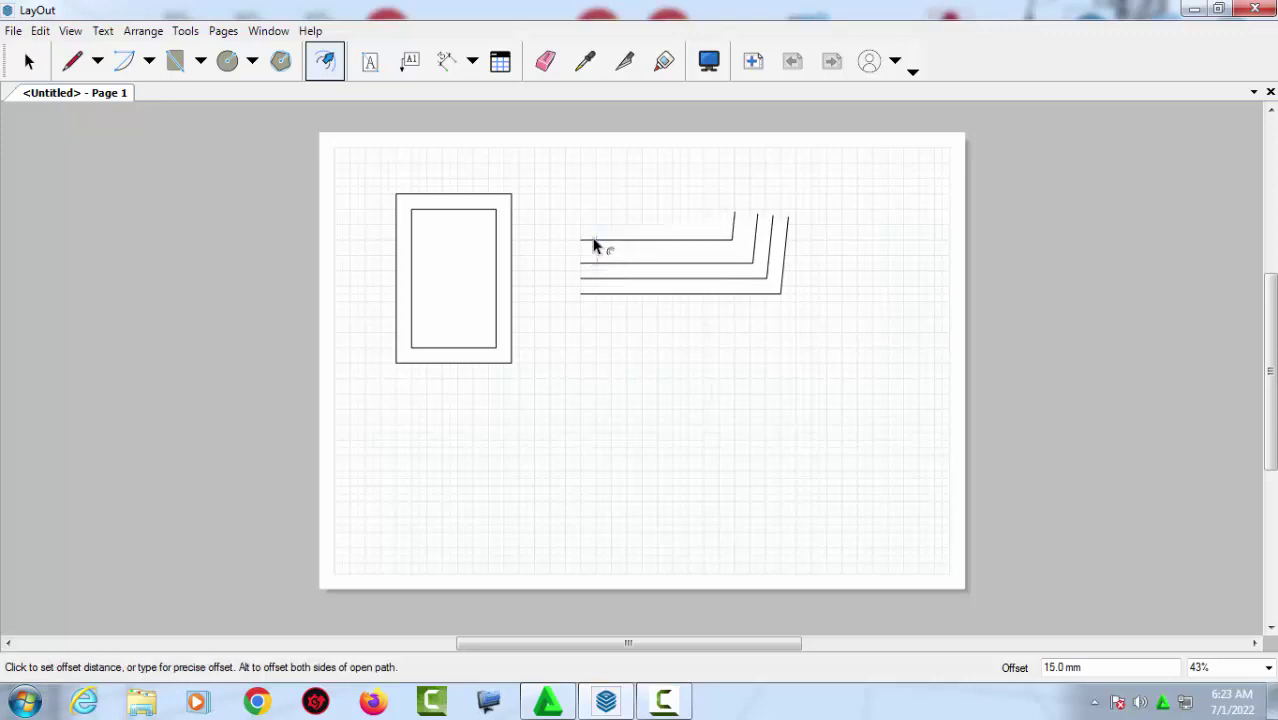
{"action": "left_click", "coordinate": [605, 226]}
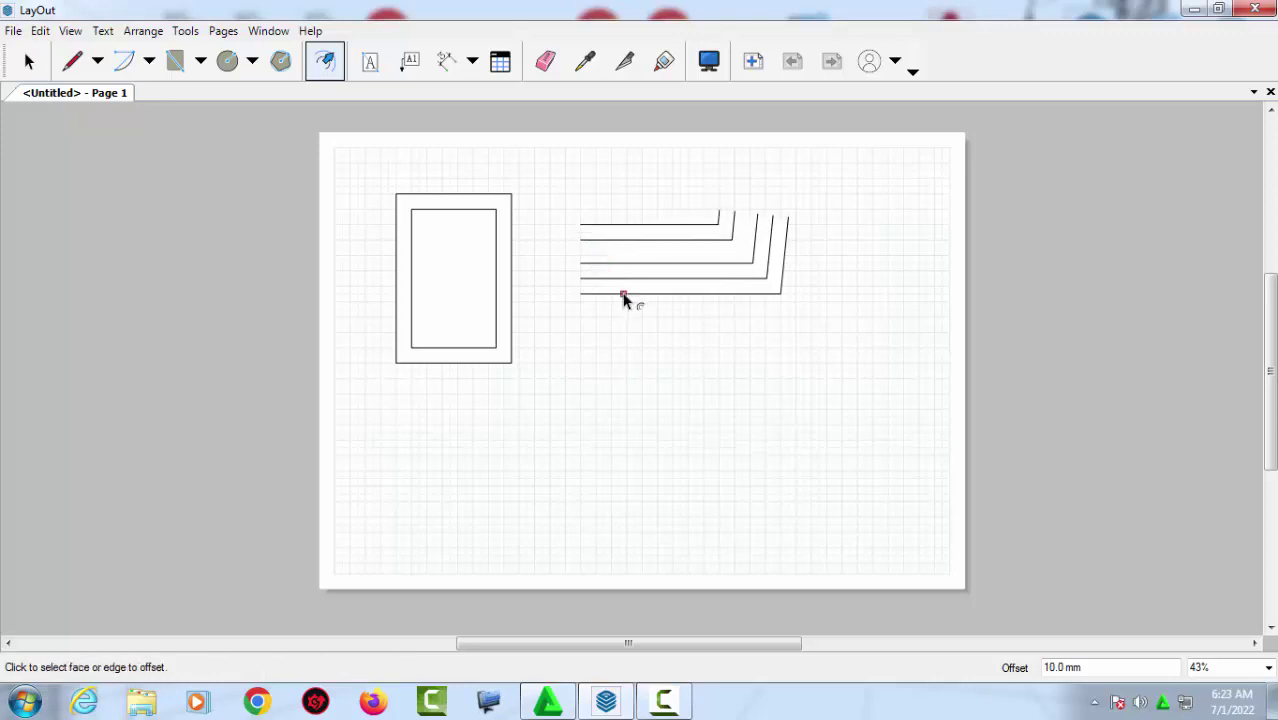
{"action": "left_click", "coordinate": [623, 297]}
{"action": "left_click", "coordinate": [628, 321]}
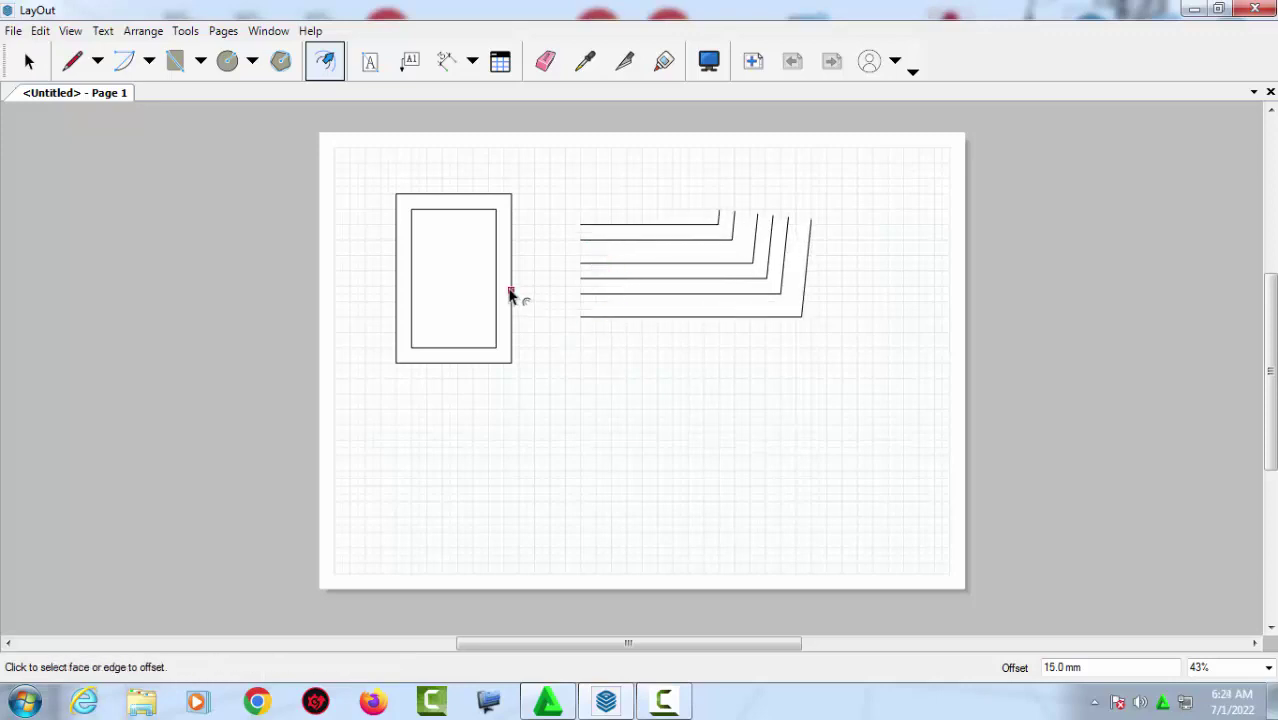
Add outward rectangle offsets of 15 mm and 20 mm.
{"action": "left_click", "coordinate": [510, 292]}
{"action": "left_click", "coordinate": [531, 282]}
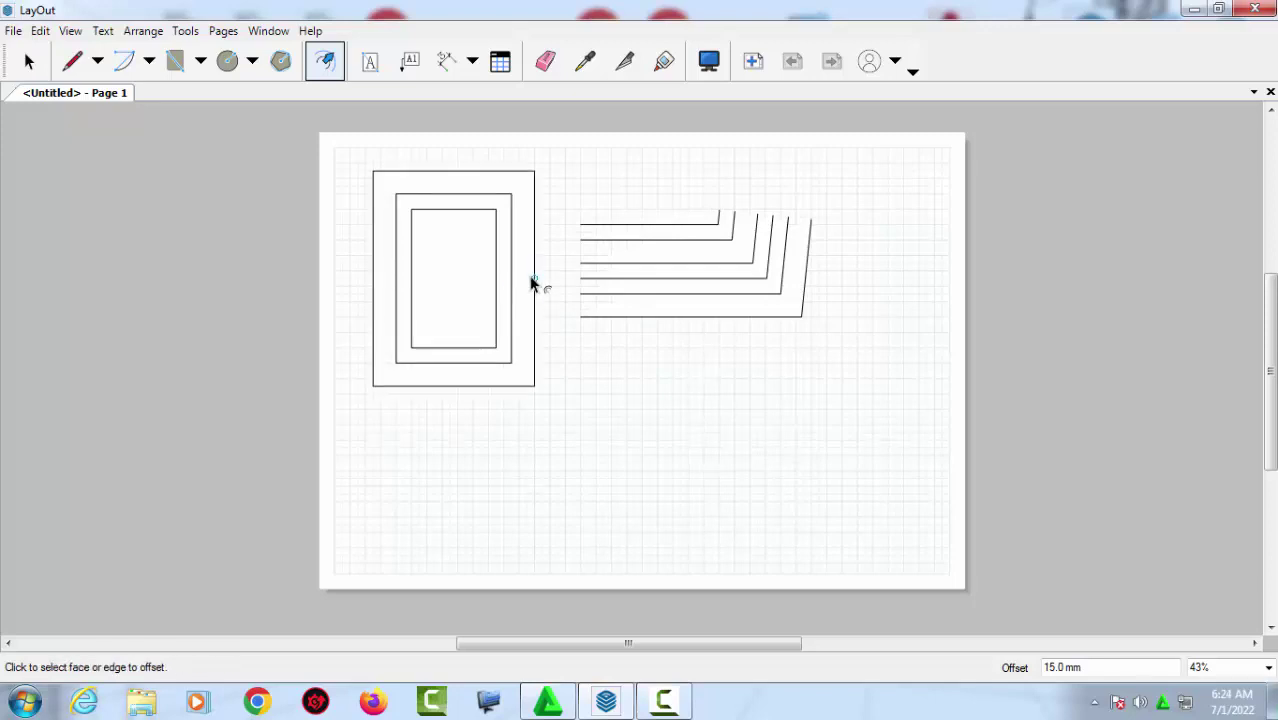
{"action": "left_click", "coordinate": [502, 386]}
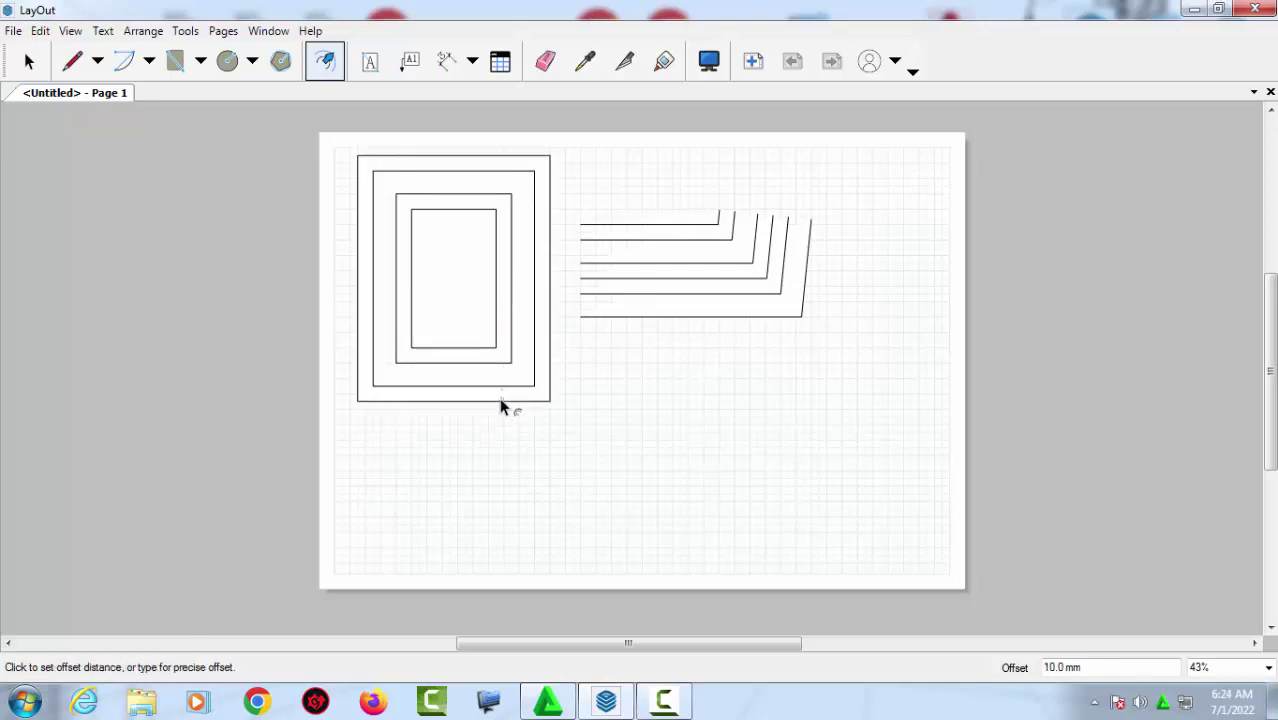
{"action": "type", "text": "20"}
{"action": "key", "text": "Return"}
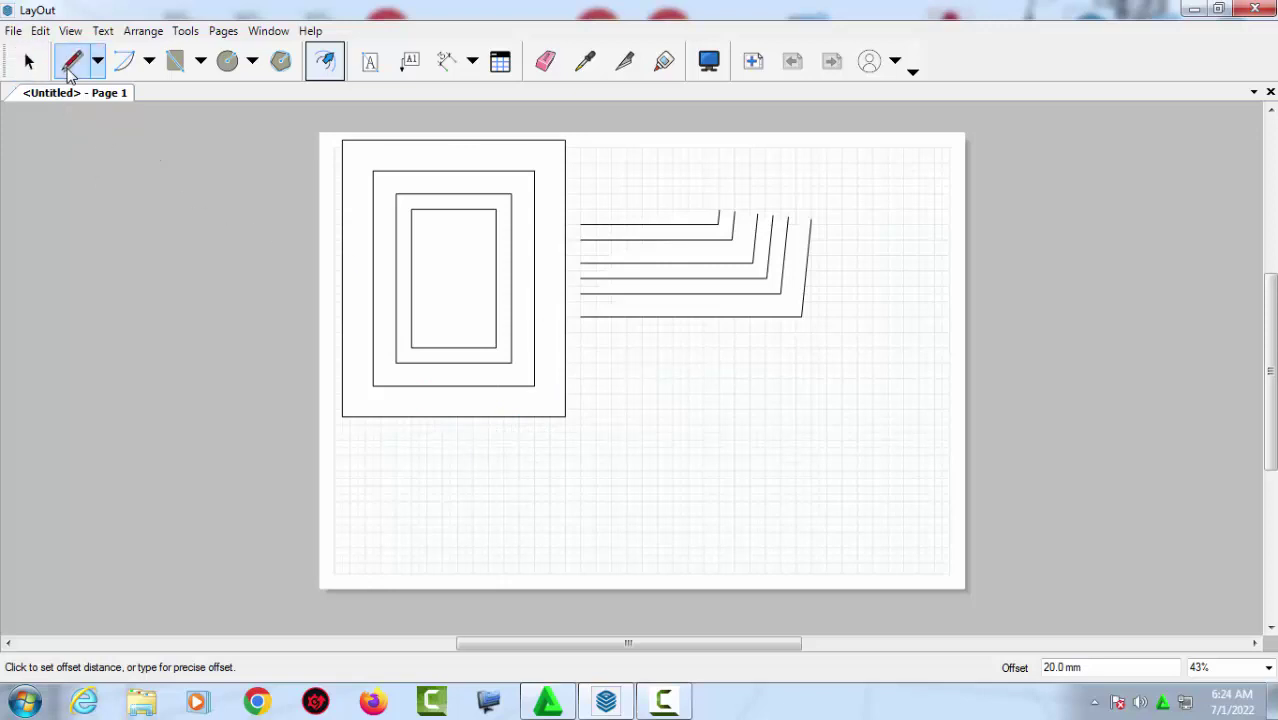
Draw a straight horizontal line below the bent line copies.
{"action": "left_click", "coordinate": [72, 61]}
{"action": "left_click", "coordinate": [618, 416]}
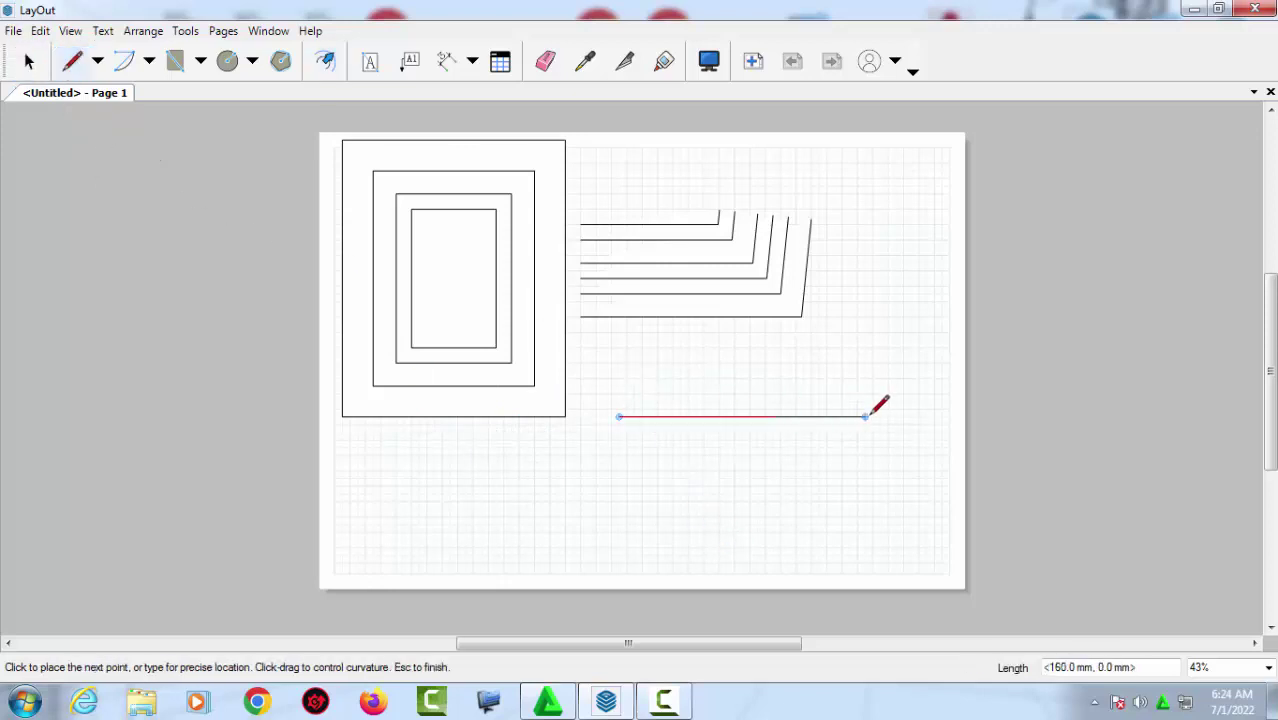
{"action": "left_click", "coordinate": [866, 416]}
{"action": "key", "text": "space"}
{"action": "scroll", "coordinate": [750, 427], "scroll_direction": "up", "scroll_amount": 1}
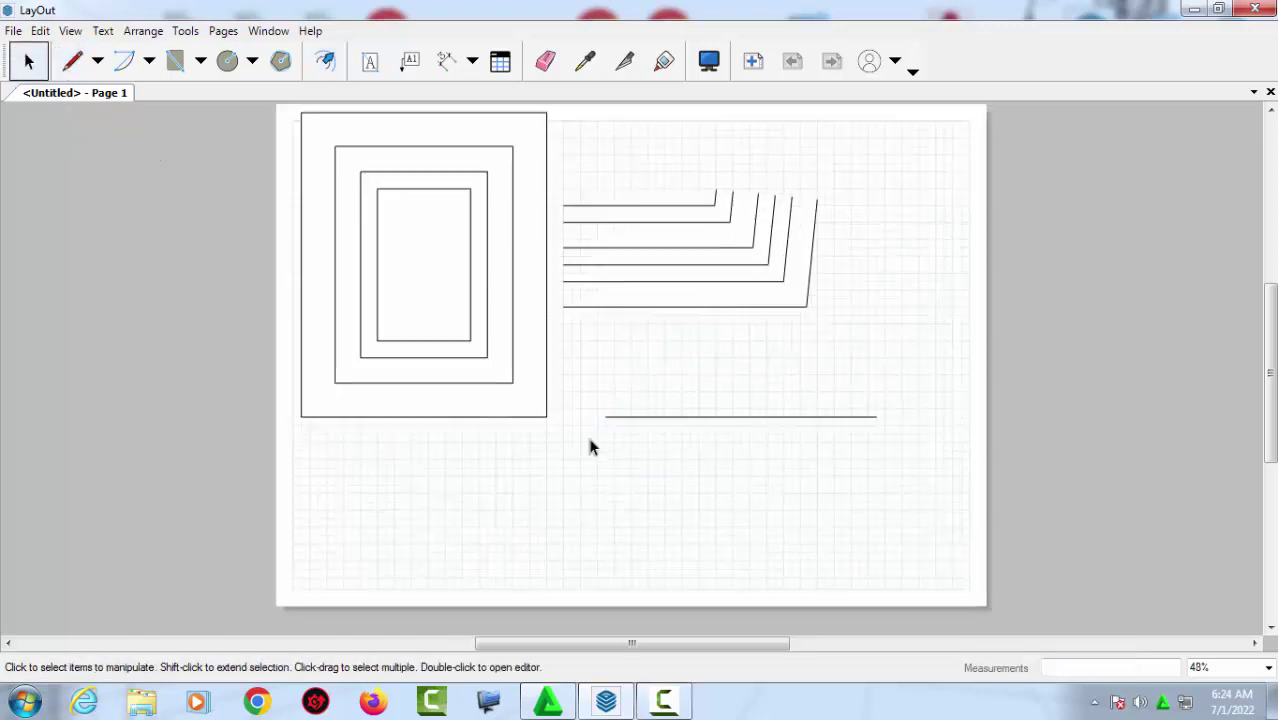
Offset the horizontal line into parallel copies 10 mm and 15 mm apart.
{"action": "left_click", "coordinate": [327, 62]}
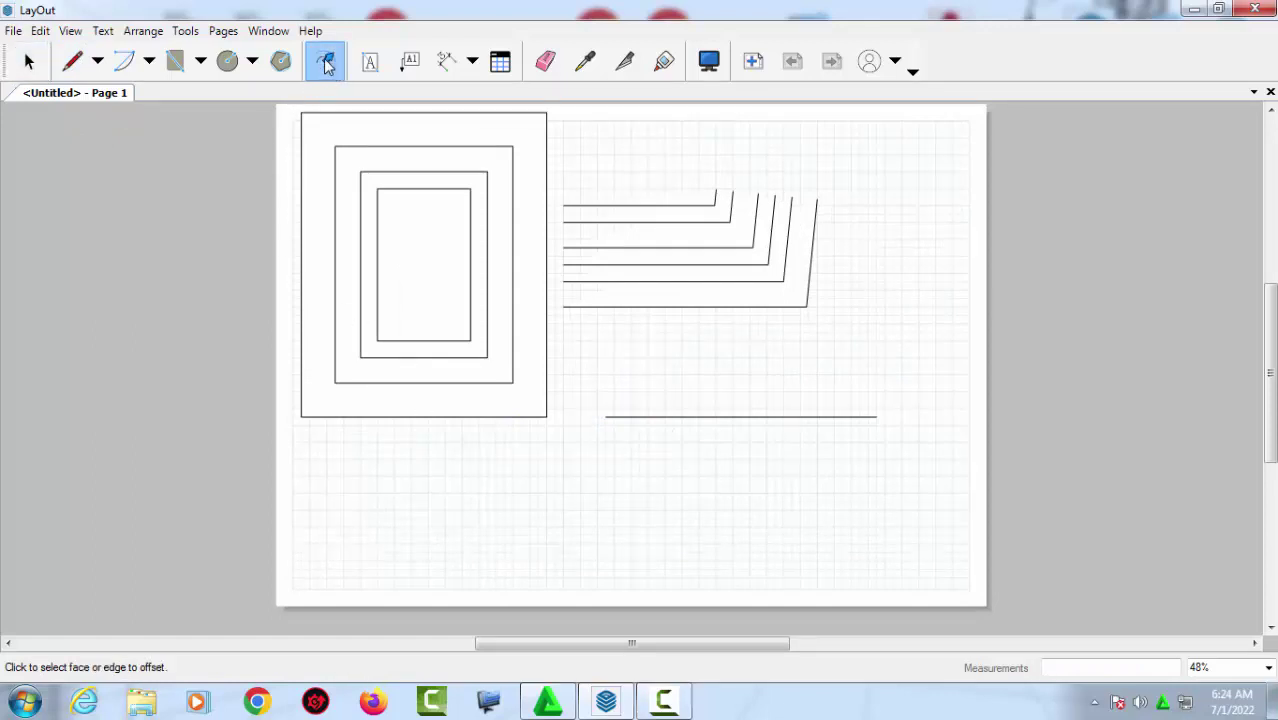
{"action": "left_click", "coordinate": [678, 418]}
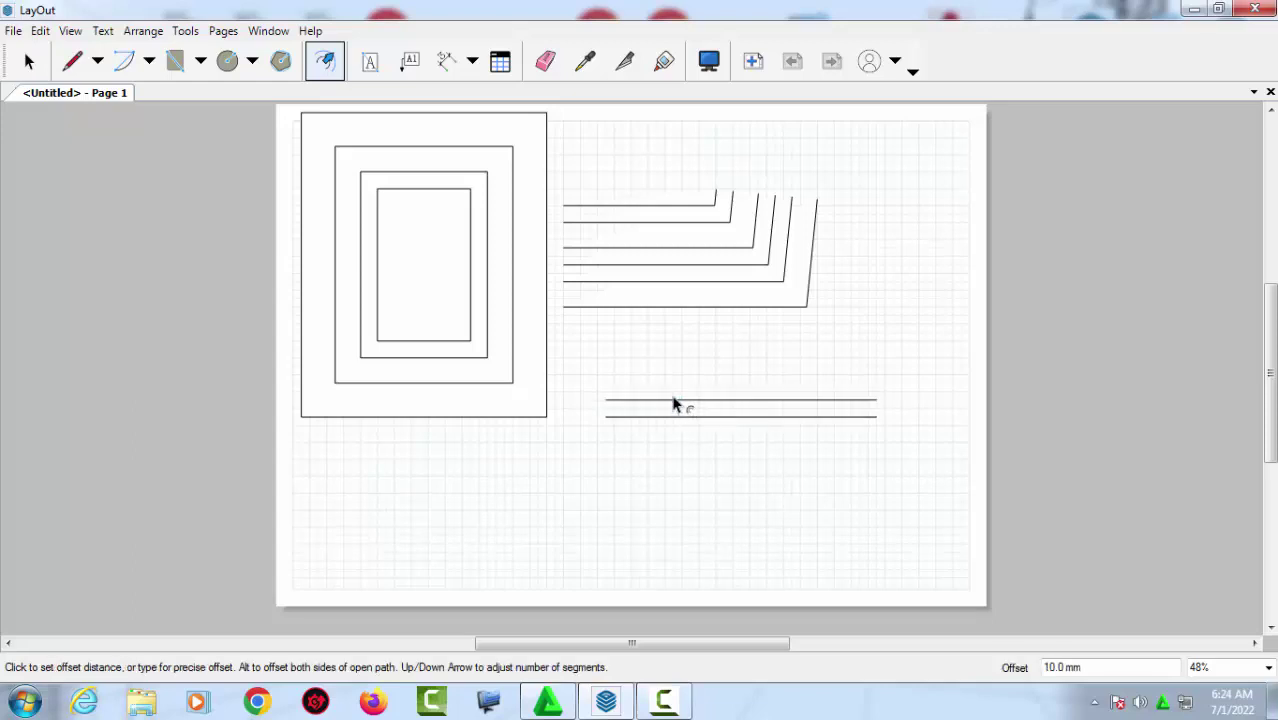
{"action": "type", "text": "5"}
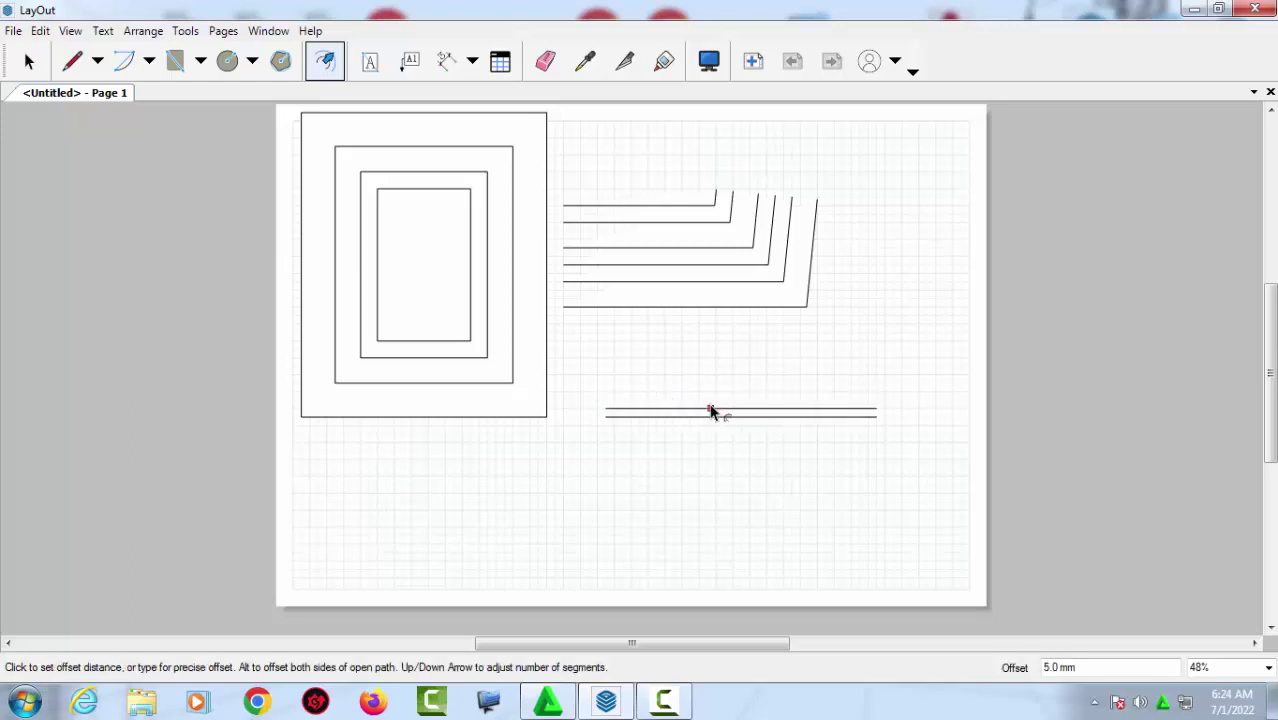
{"action": "type", "text": "15"}
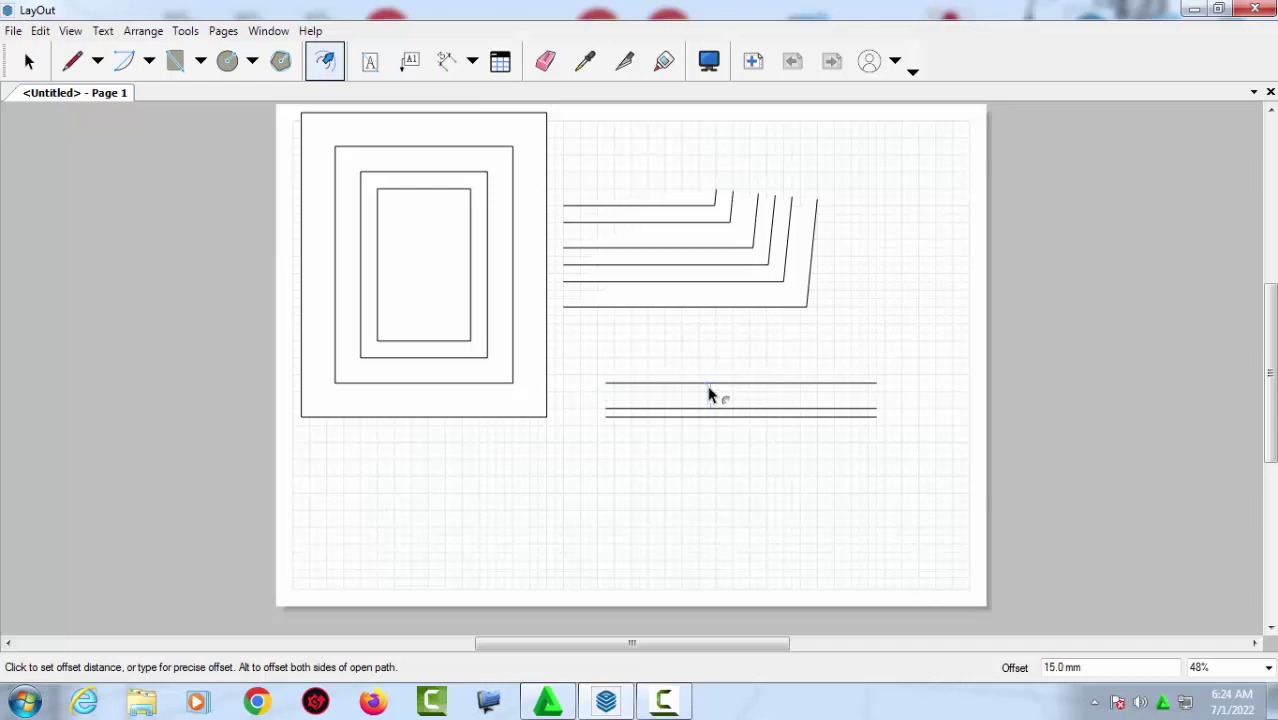
{"action": "type", "text": "10"}
{"action": "key", "text": "Return"}
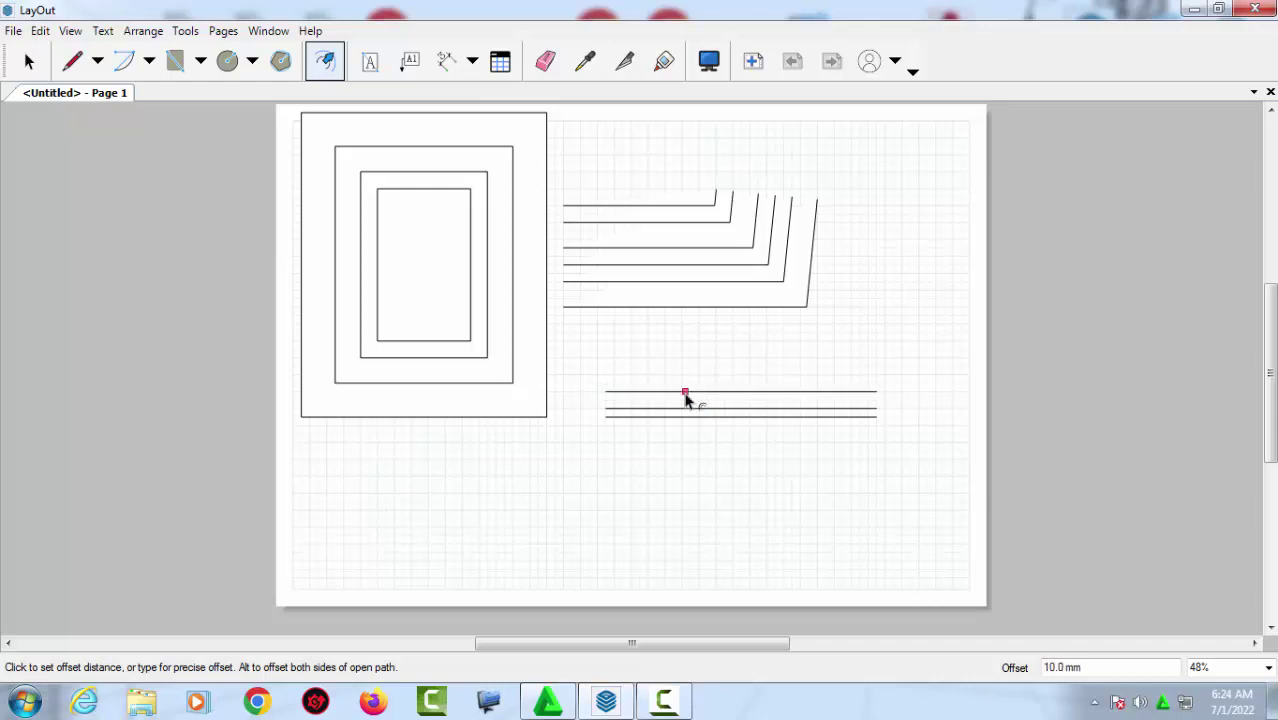
{"action": "left_click", "coordinate": [685, 394]}
{"action": "type", "text": "1"}
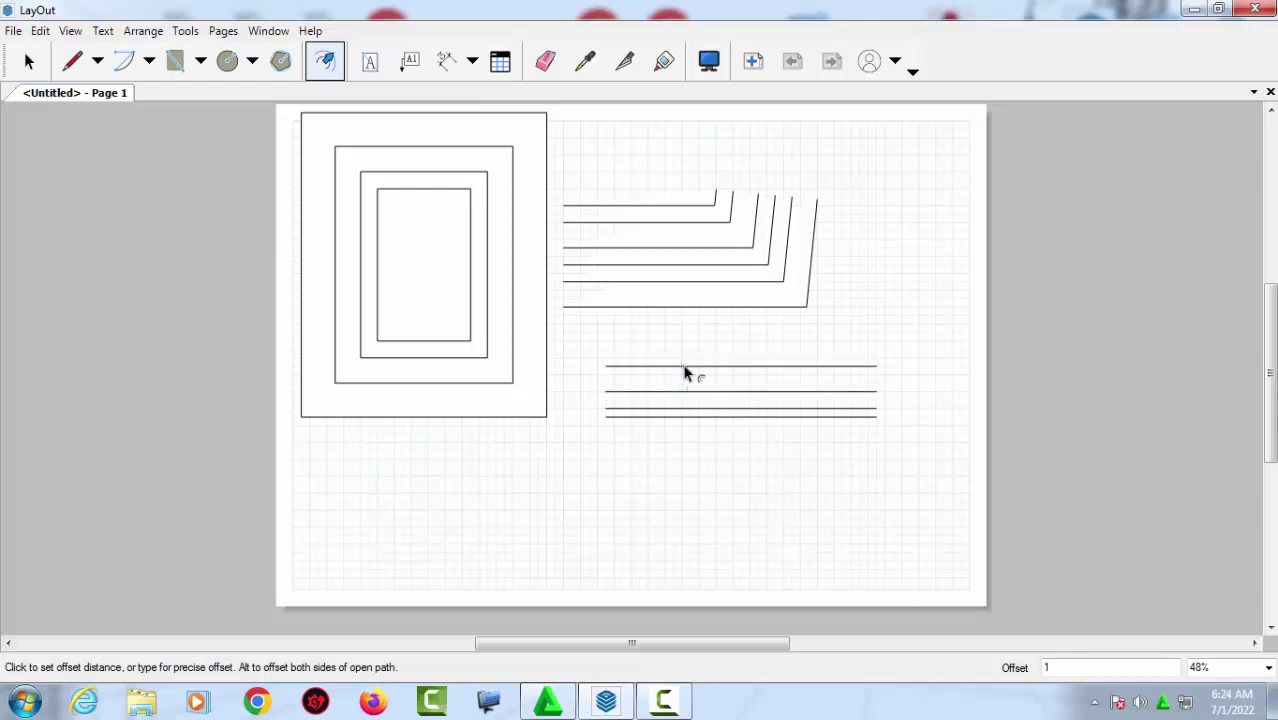
{"action": "type", "text": "5"}
{"action": "key", "text": "Return"}
{"action": "mouse_move", "coordinate": [650, 429]}
{"action": "middle_mouse_down"}
{"action": "mouse_move", "coordinate": [673, 454]}
{"action": "mouse_move", "coordinate": [622, 437]}
{"action": "middle_mouse_up"}
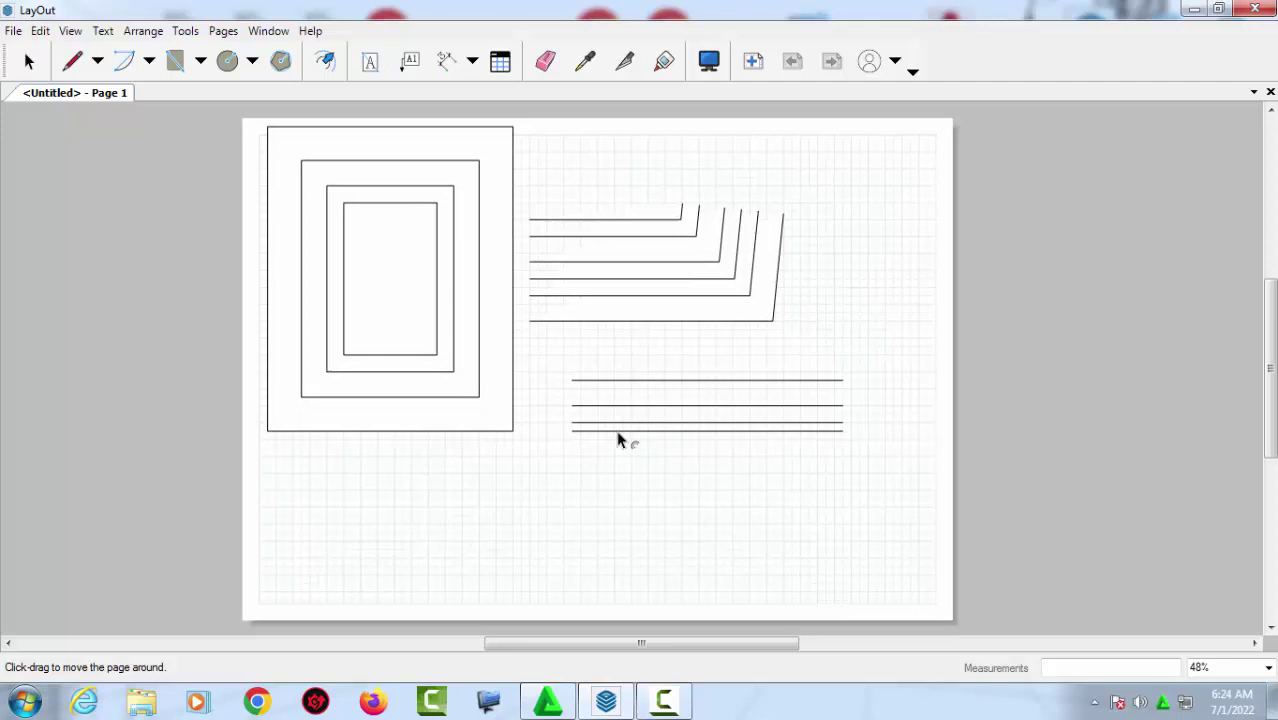
Draw a circle below the nested rectangles with the Circle tool.
{"action": "left_click", "coordinate": [252, 62]}
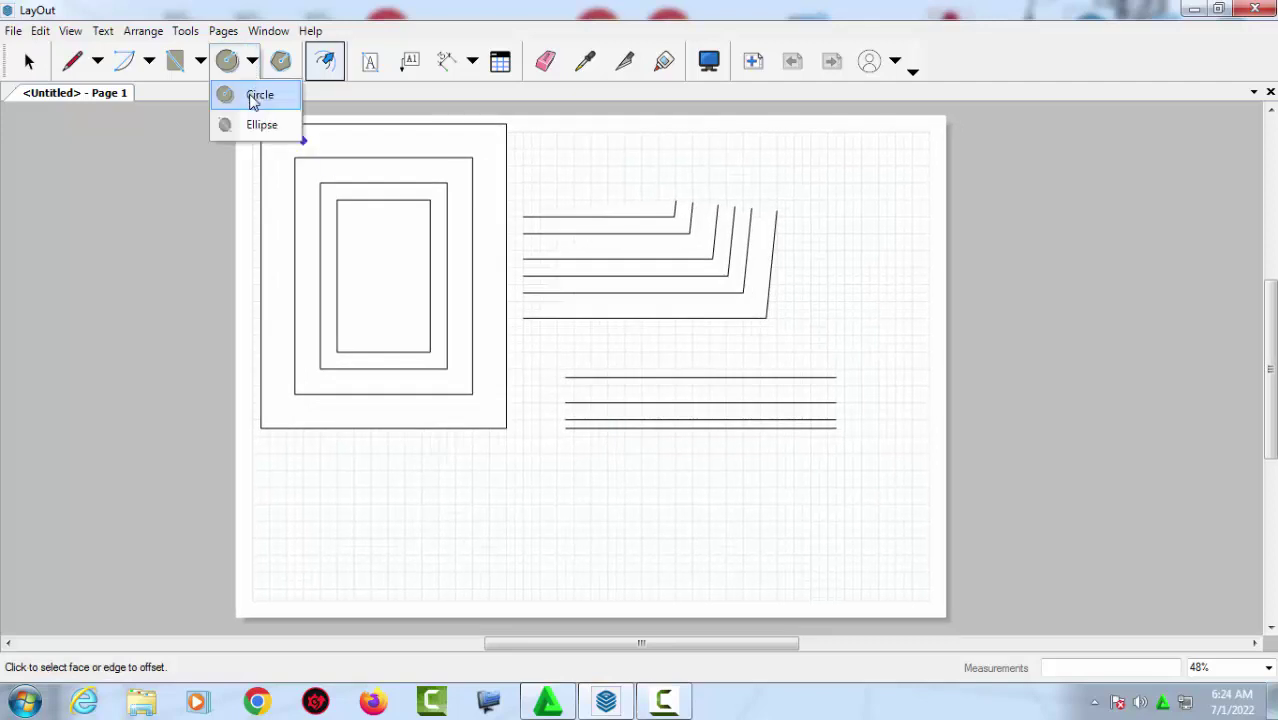
{"action": "left_click", "coordinate": [252, 95]}
{"action": "left_click", "coordinate": [413, 479]}
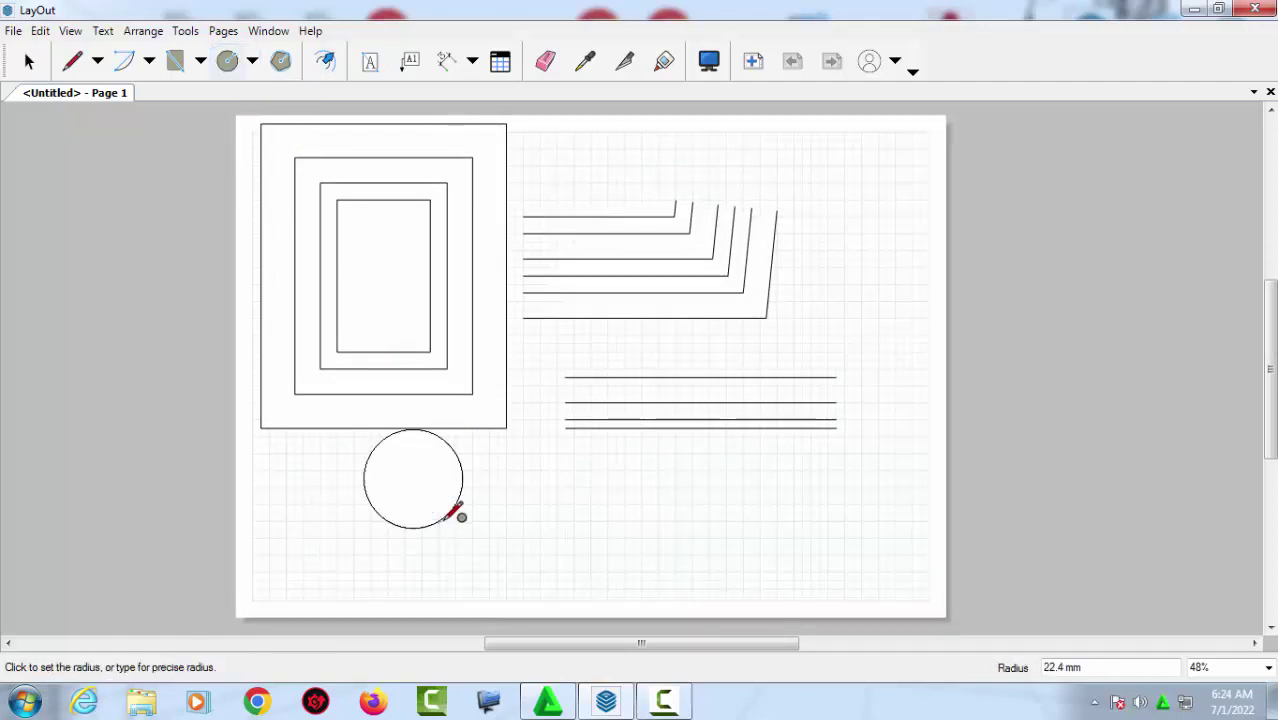
{"action": "left_click", "coordinate": [455, 511]}
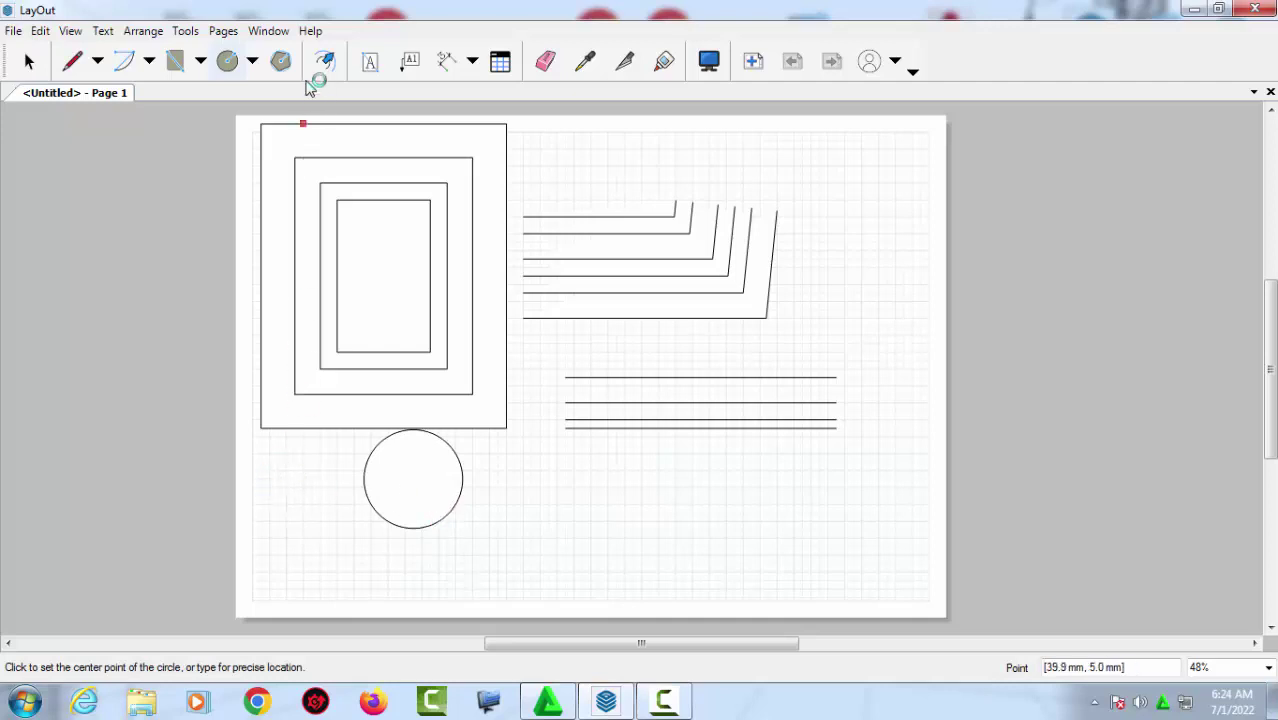
Offset the circle's edge twice to add two concentric circles.
{"action": "left_click", "coordinate": [330, 68]}
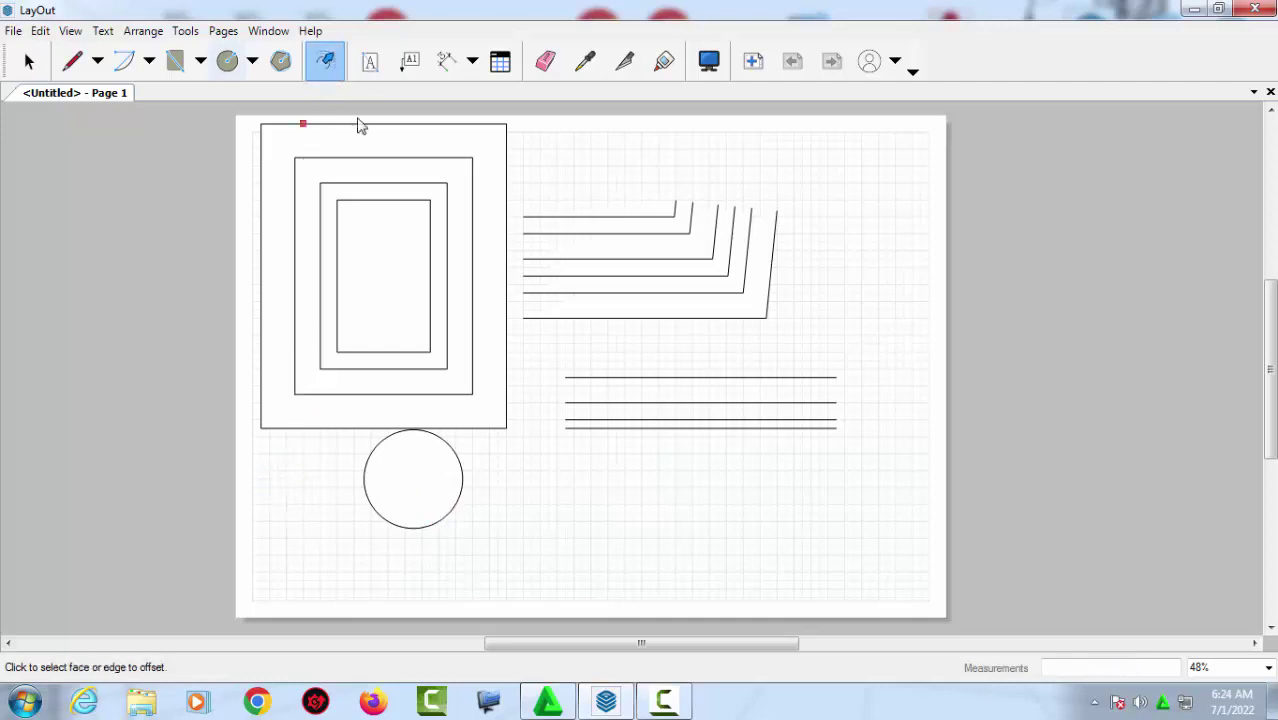
{"action": "left_click", "coordinate": [453, 458]}
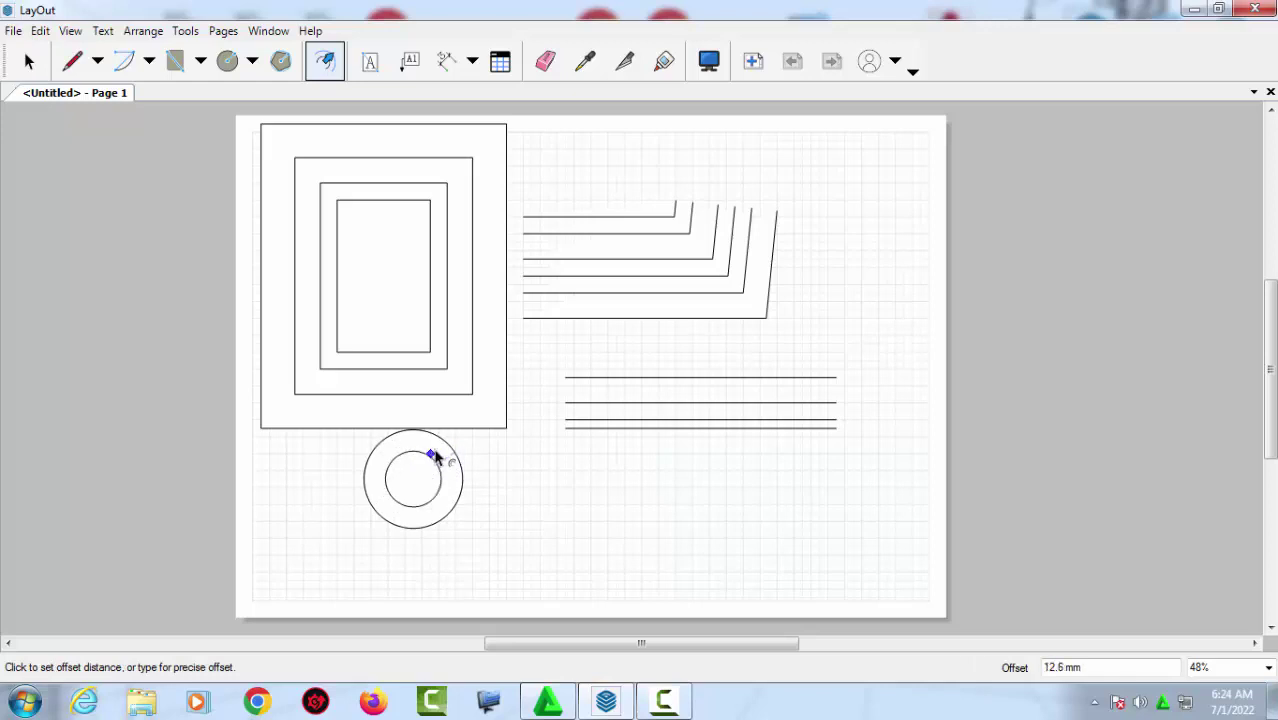
{"action": "left_click", "coordinate": [441, 450]}
{"action": "scroll", "coordinate": [440, 450], "scroll_direction": "up", "scroll_amount": 1}
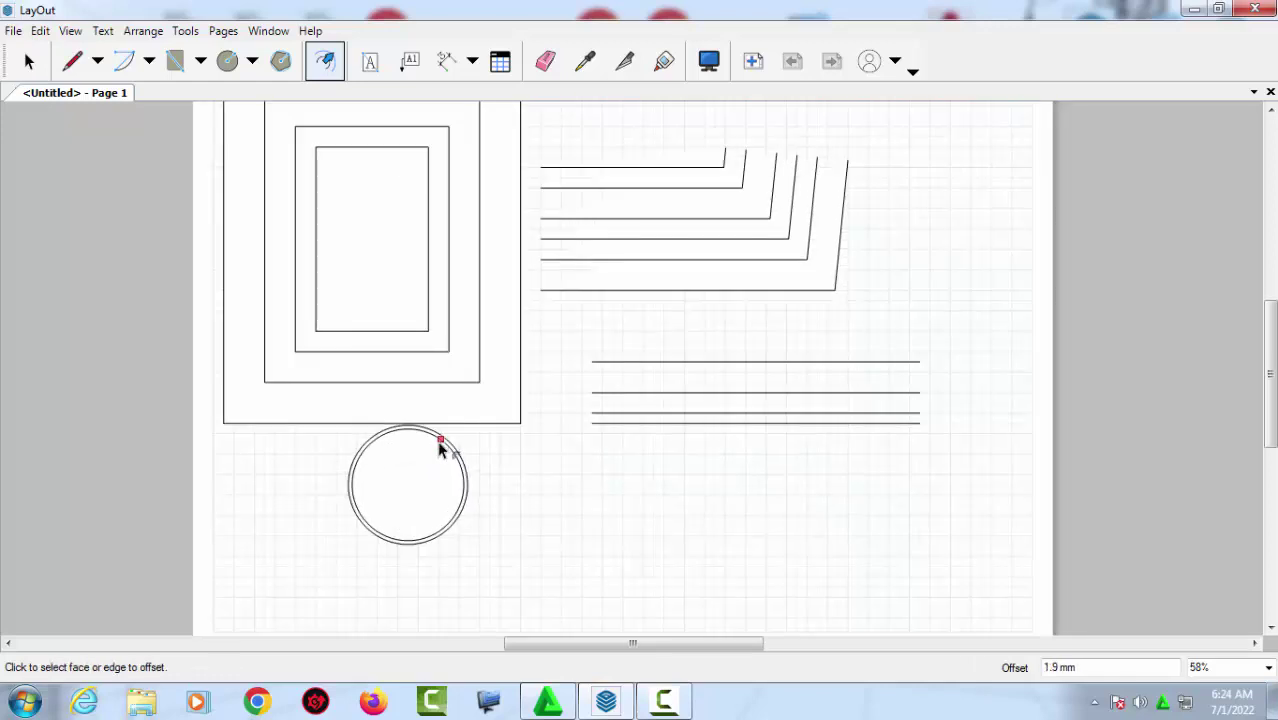
{"action": "left_click", "coordinate": [440, 449]}
{"action": "left_click", "coordinate": [433, 456]}
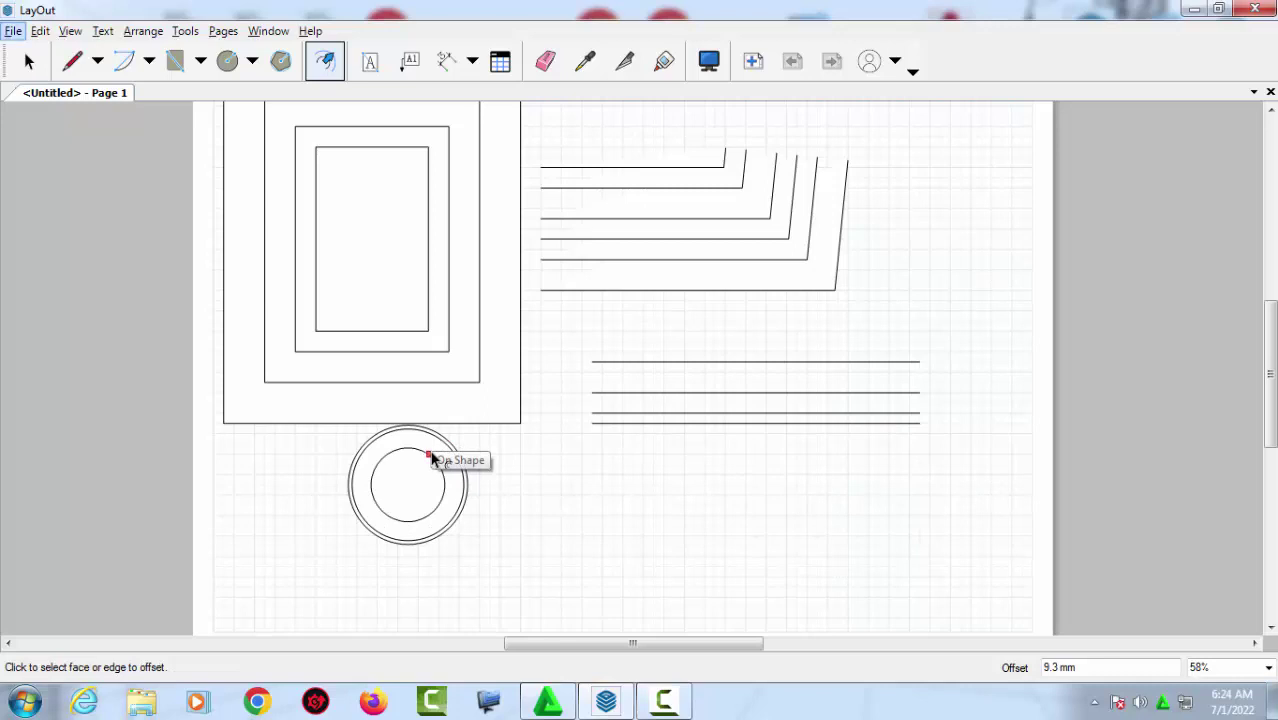
{"action": "scroll", "coordinate": [431, 450], "scroll_direction": "down", "scroll_amount": 1}
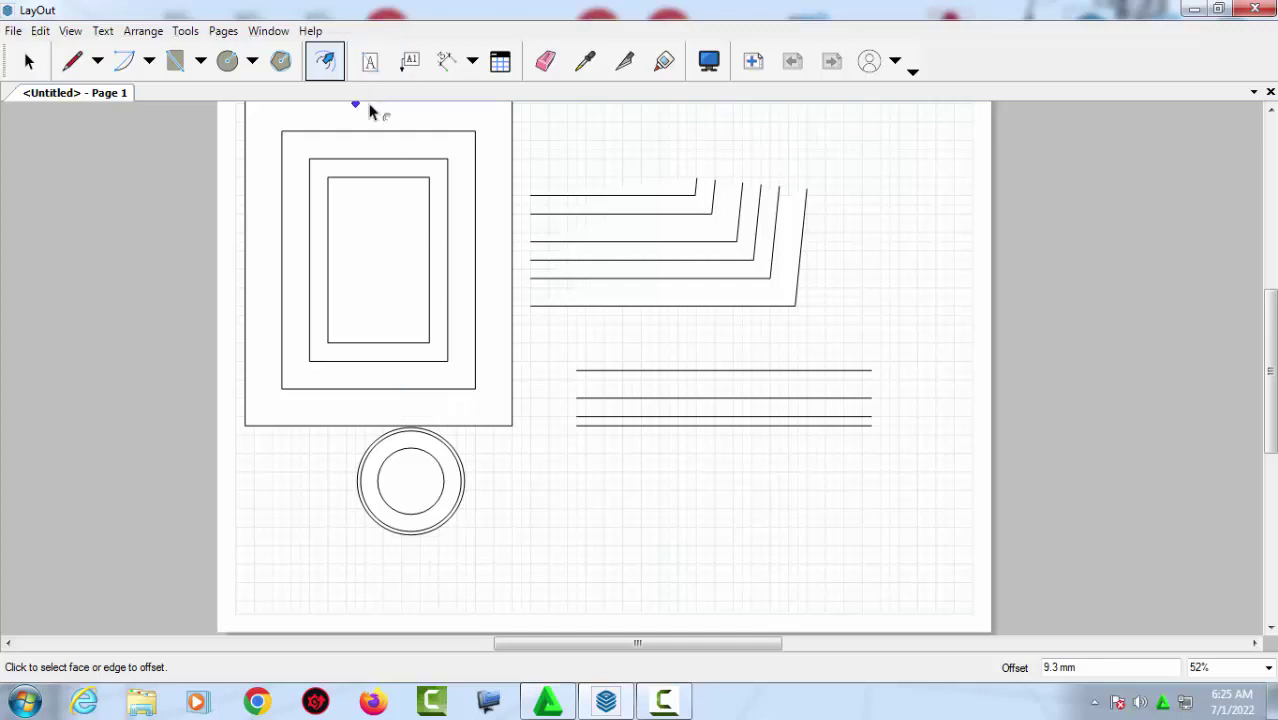
{"action": "middle_click_drag", "start_coordinate": [370, 108], "coordinate": [376, 157]}
{"action": "key", "text": "space"}
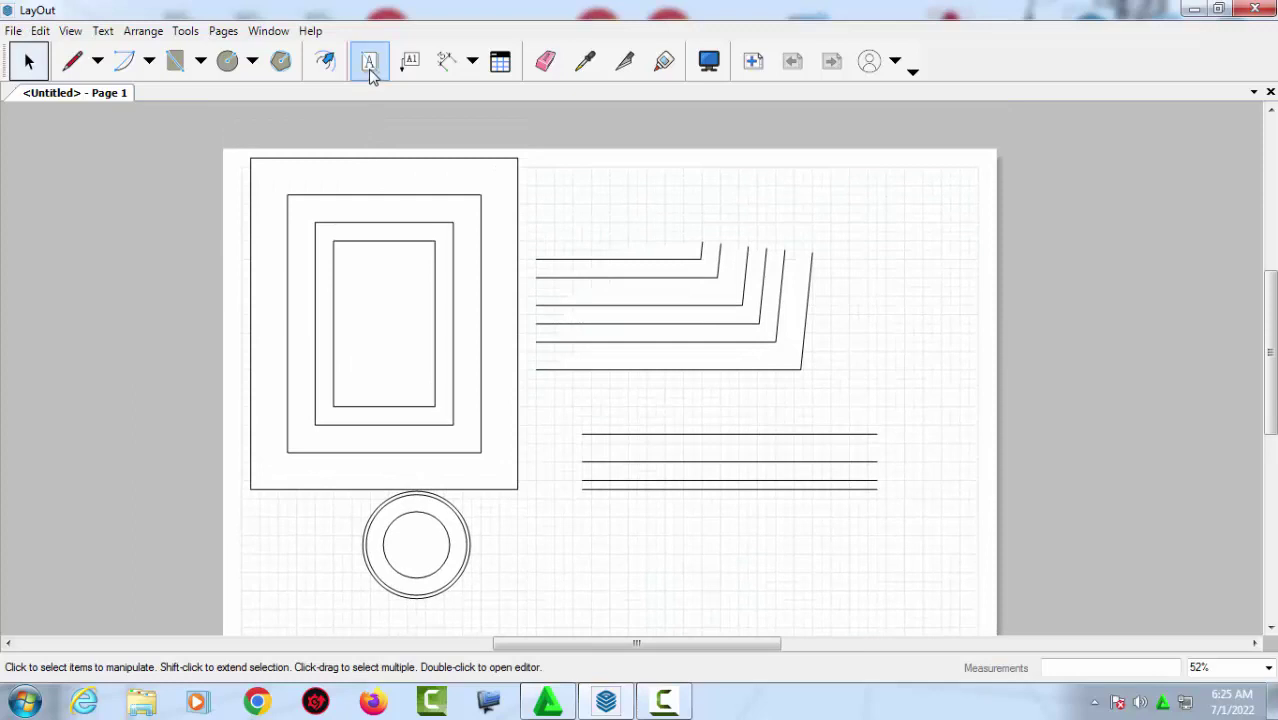
Place a text label 'Belajar layout sketchup 2022' above the stacked bent lines.
{"action": "left_click", "coordinate": [369, 62]}
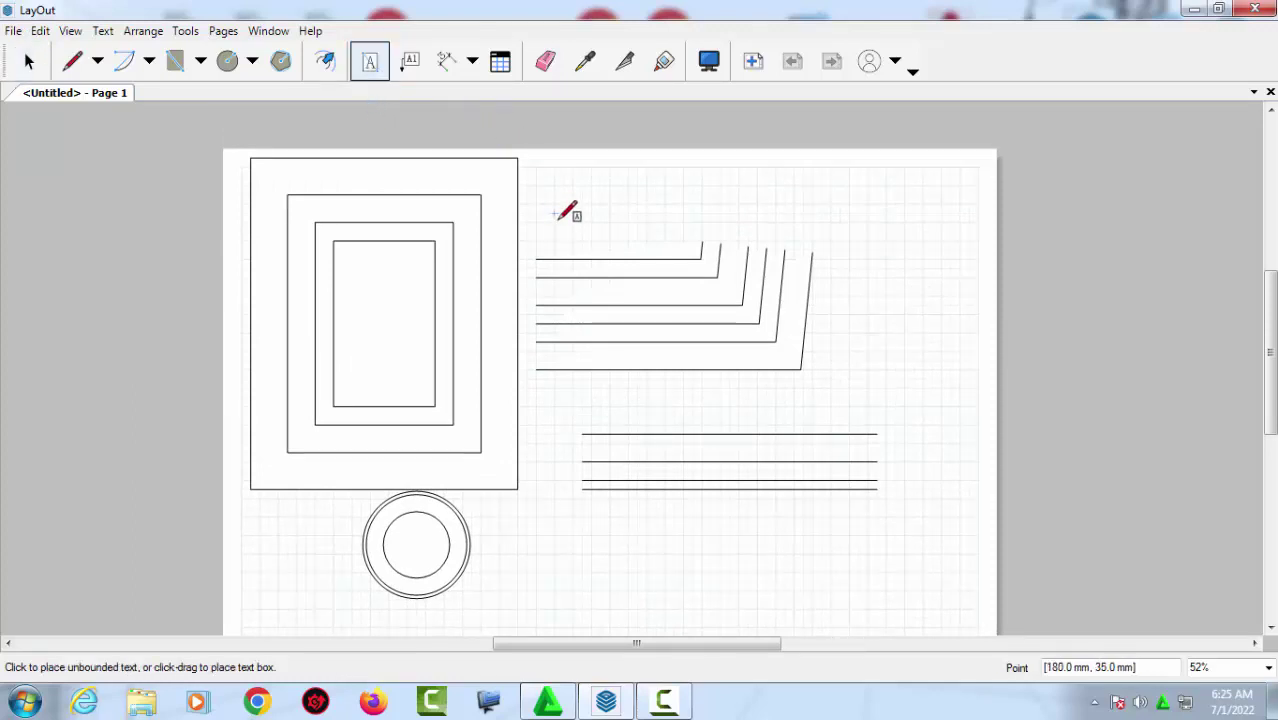
{"action": "scroll", "coordinate": [565, 225], "scroll_direction": "up", "scroll_amount": 1}
{"action": "scroll", "coordinate": [585, 245], "scroll_direction": "up", "scroll_amount": 1}
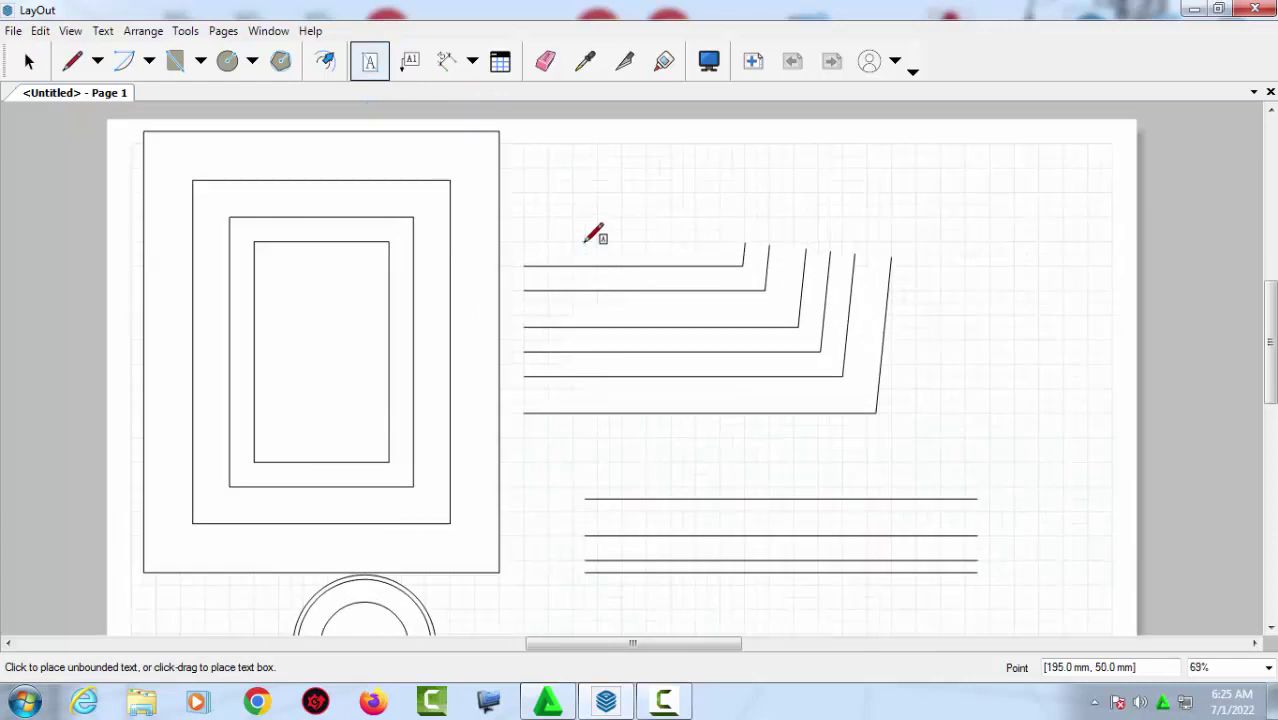
{"action": "left_click", "coordinate": [586, 245]}
{"action": "scroll", "coordinate": [590, 236], "scroll_direction": "up", "scroll_amount": 1}
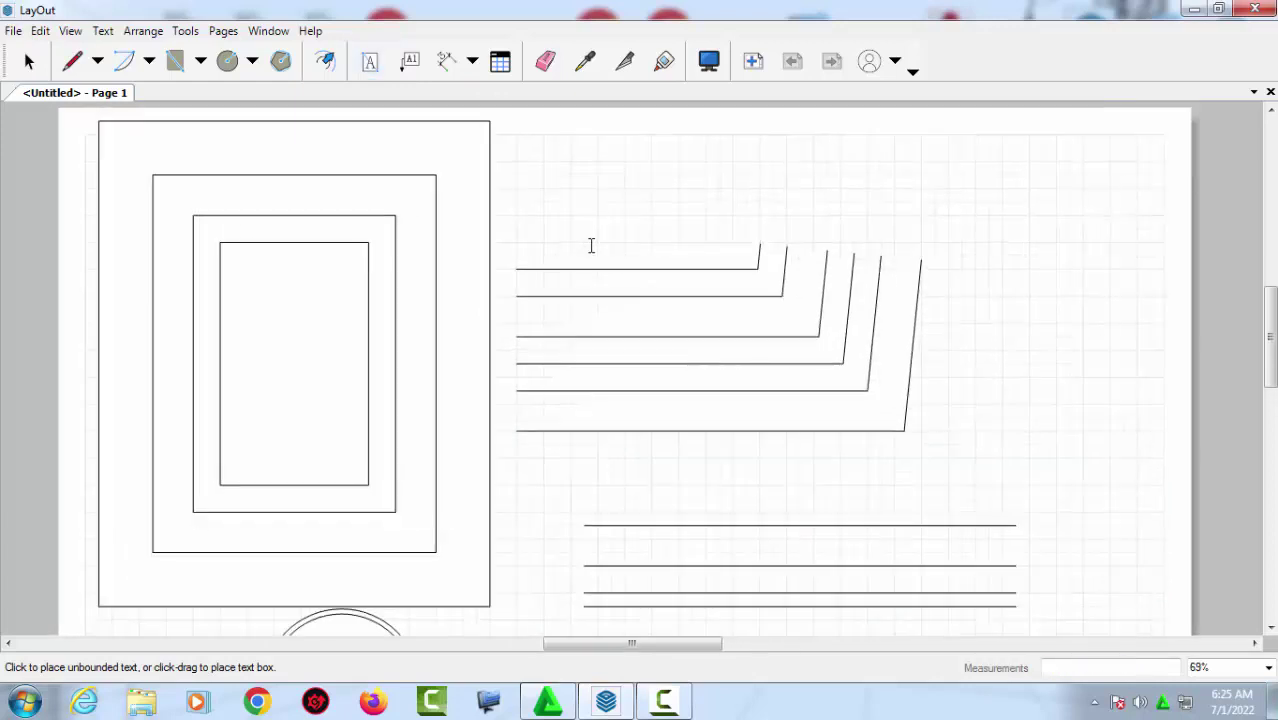
{"action": "scroll", "coordinate": [590, 240], "scroll_direction": "up", "scroll_amount": 1}
{"action": "scroll", "coordinate": [590, 244], "scroll_direction": "up", "scroll_amount": 1}
{"action": "scroll", "coordinate": [590, 247], "scroll_direction": "up", "scroll_amount": 1}
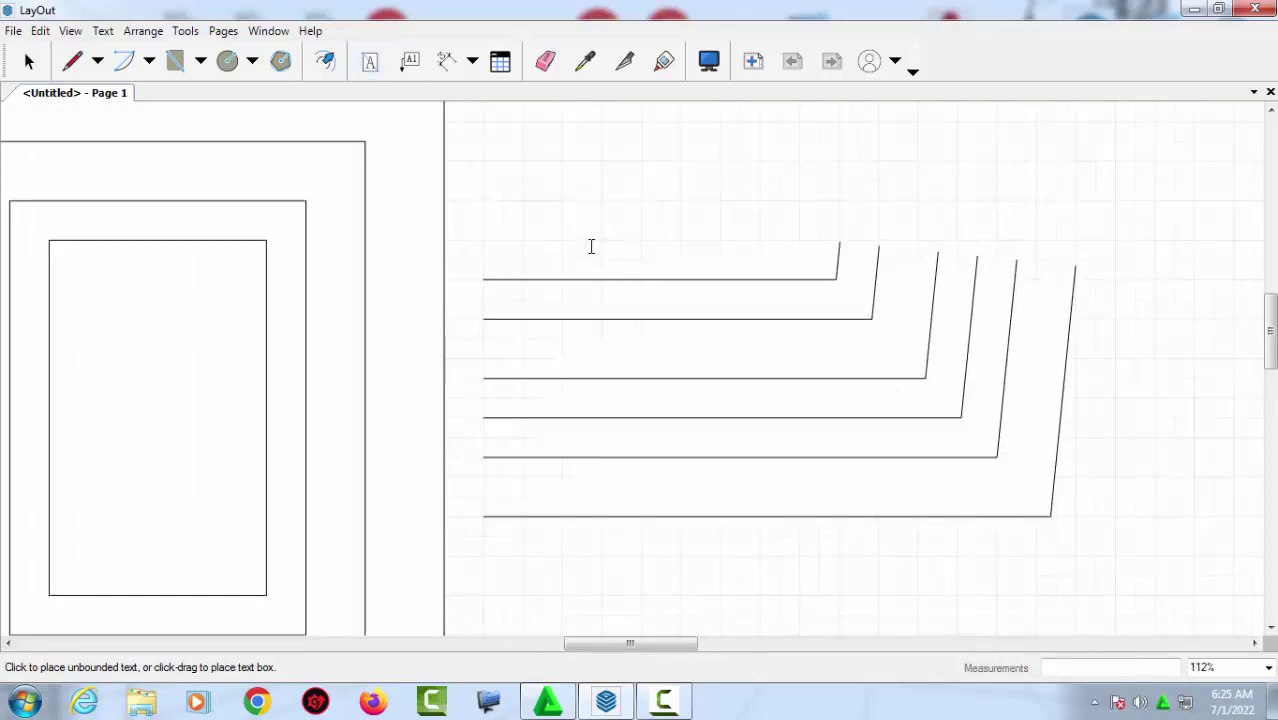
{"action": "type", "text": "Belajar la"}
{"action": "type", "text": "yout sketchu"}
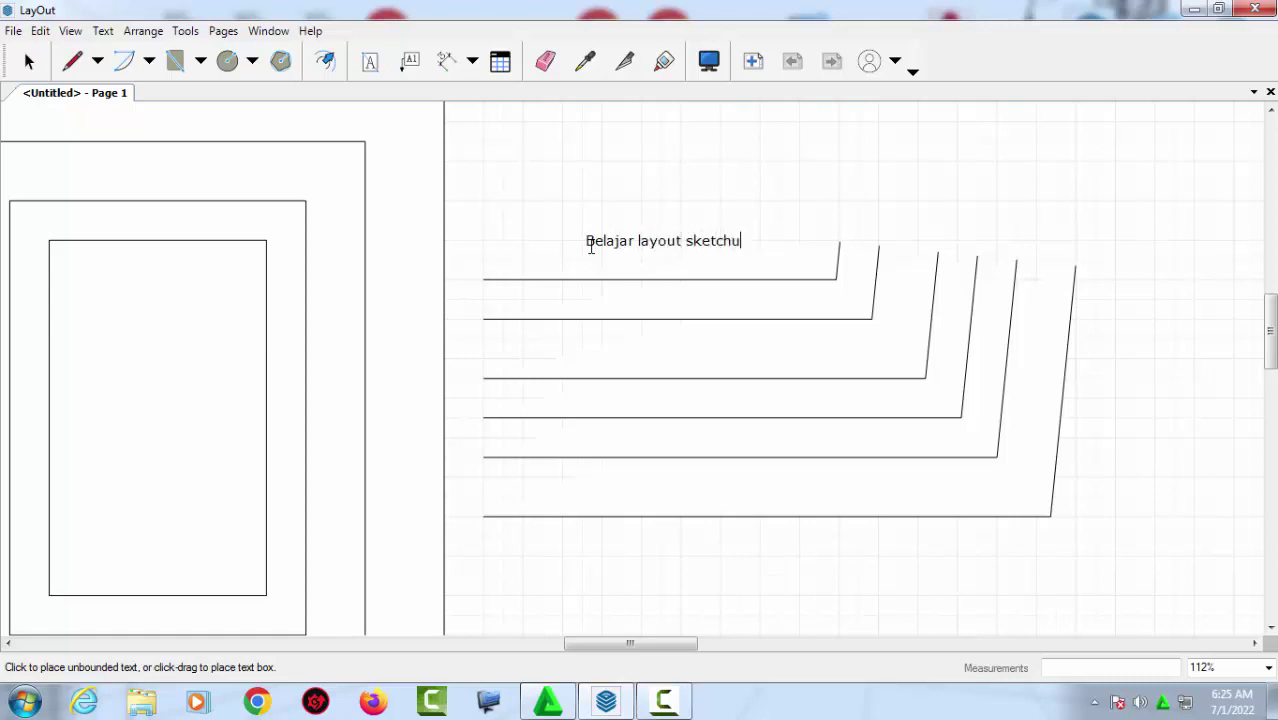
{"action": "type", "text": " 2022"}
{"action": "left_click", "coordinate": [28, 61]}
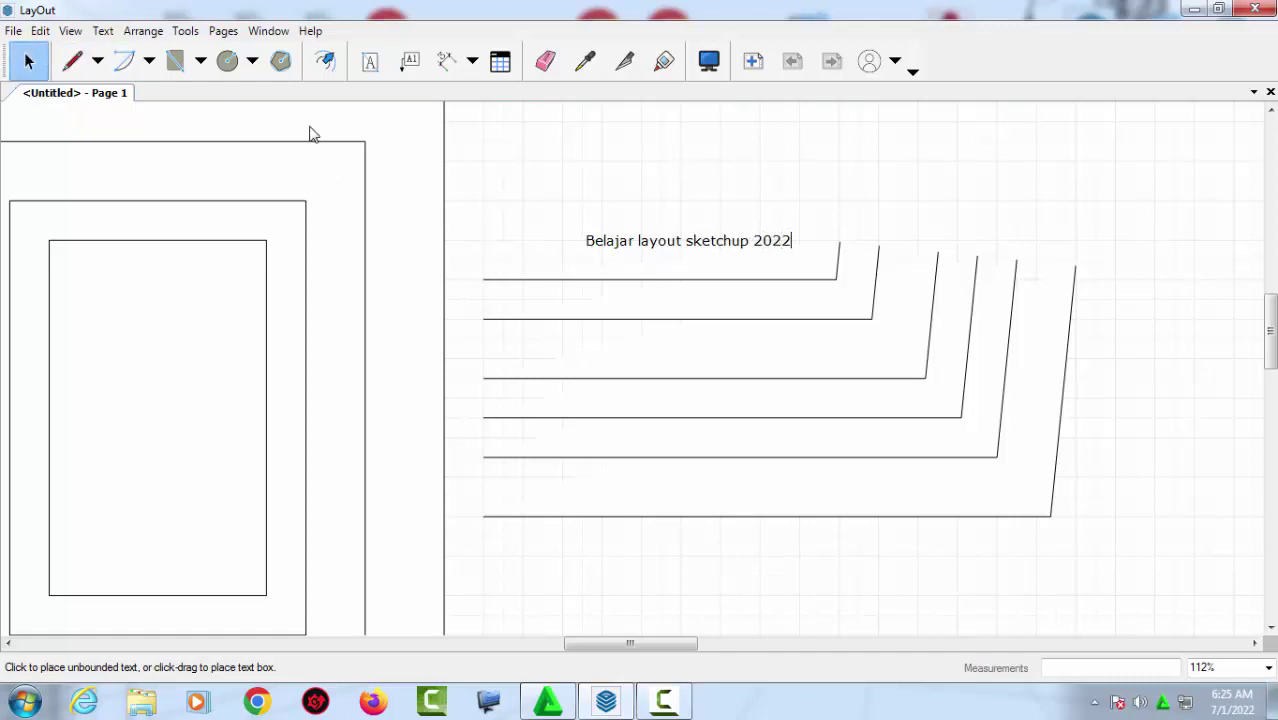
Widen the title text box rightward and drag it up clear of the bent lines.
{"action": "left_click", "coordinate": [744, 238]}
{"action": "scroll", "coordinate": [755, 287], "scroll_direction": "down", "scroll_amount": 2}
{"action": "left_click", "coordinate": [716, 274]}
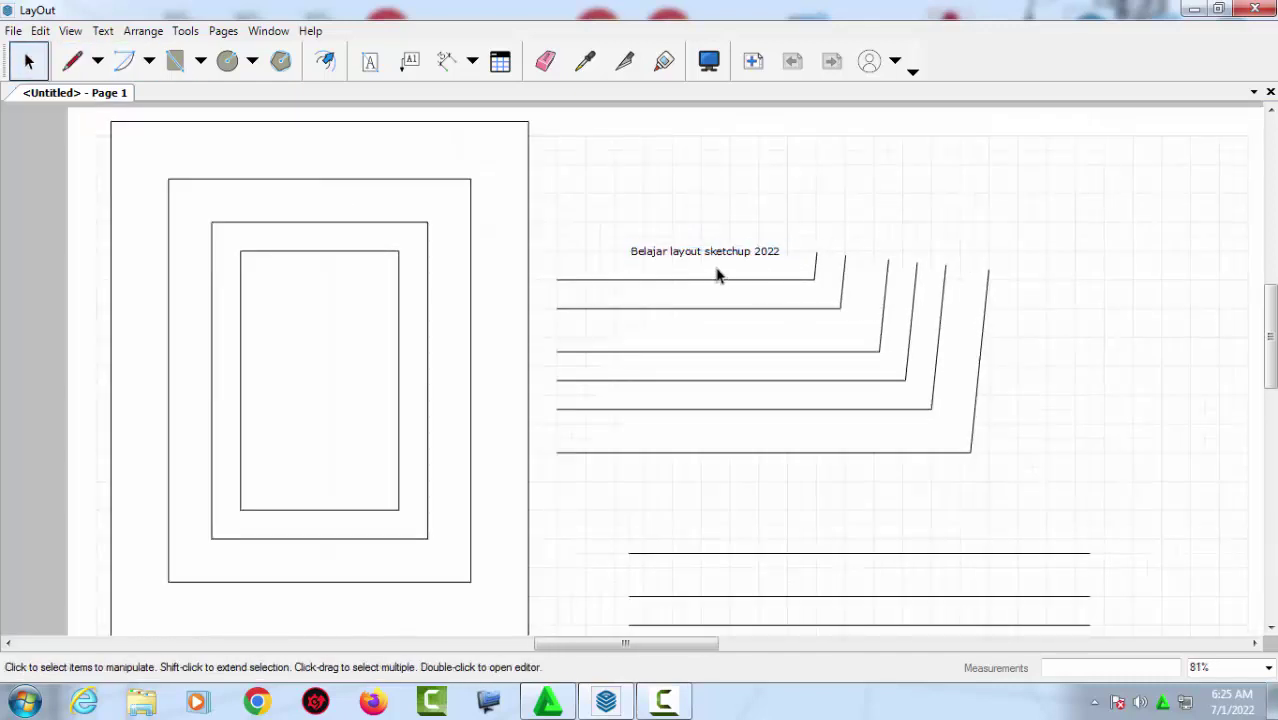
{"action": "scroll", "coordinate": [716, 274], "scroll_direction": "up", "scroll_amount": 2}
{"action": "left_click", "coordinate": [686, 250]}
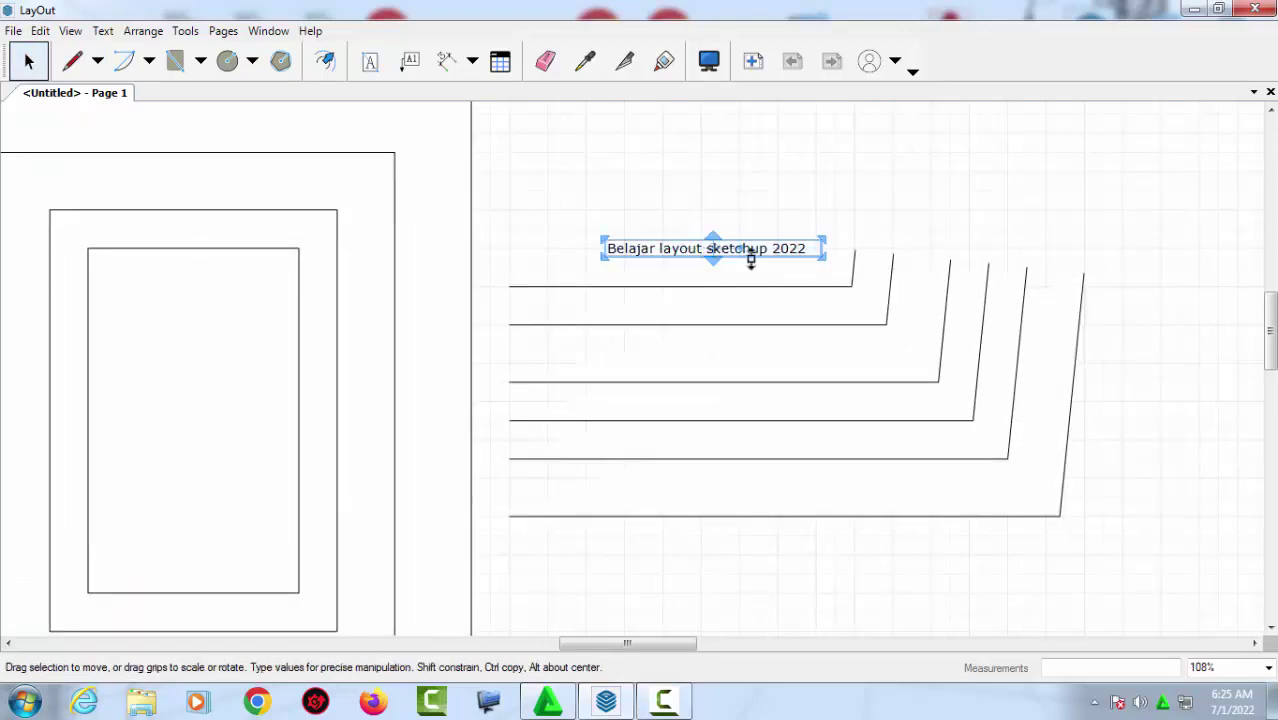
{"action": "mouse_move", "coordinate": [824, 258]}
{"action": "left_mouse_down"}
{"action": "mouse_move", "coordinate": [878, 283]}
{"action": "mouse_move", "coordinate": [889, 272]}
{"action": "left_mouse_up"}
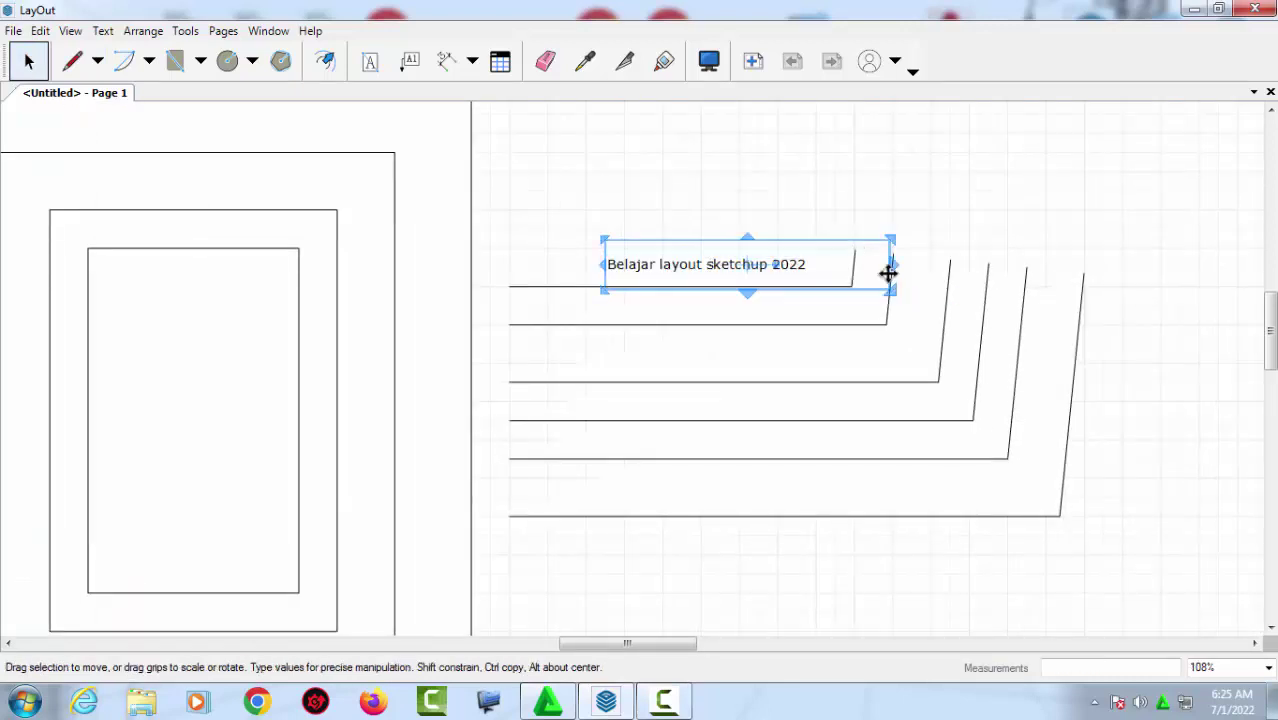
{"action": "left_click", "coordinate": [792, 214]}
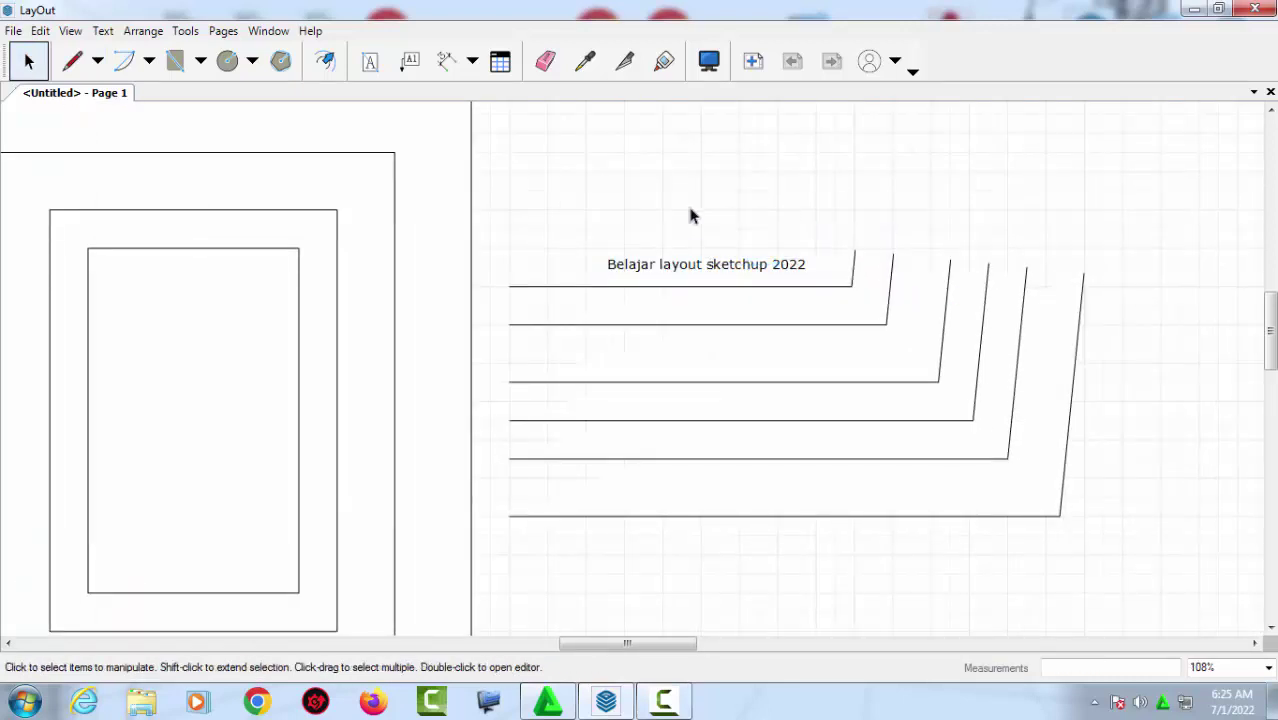
{"action": "left_click", "coordinate": [644, 270]}
{"action": "scroll", "coordinate": [656, 265], "scroll_direction": "down", "scroll_amount": 1}
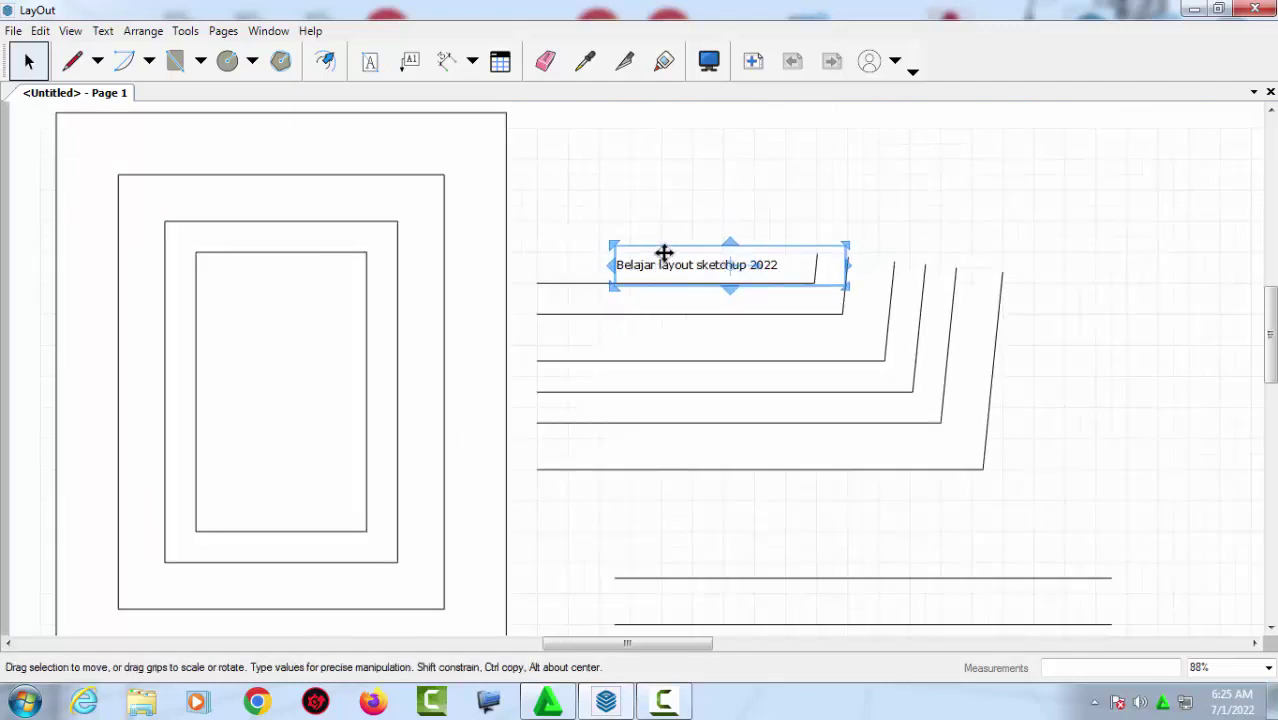
{"action": "left_click_drag", "start_coordinate": [665, 248], "coordinate": [655, 218]}
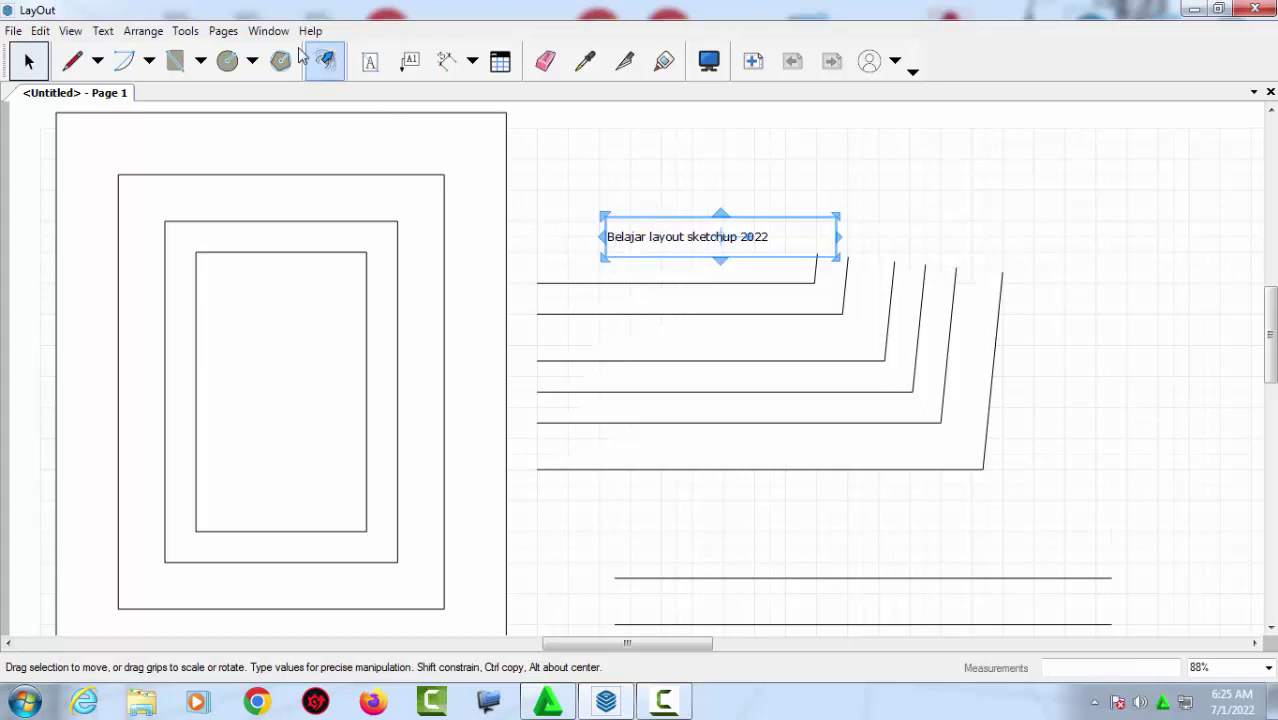
{"action": "left_click", "coordinate": [270, 32]}
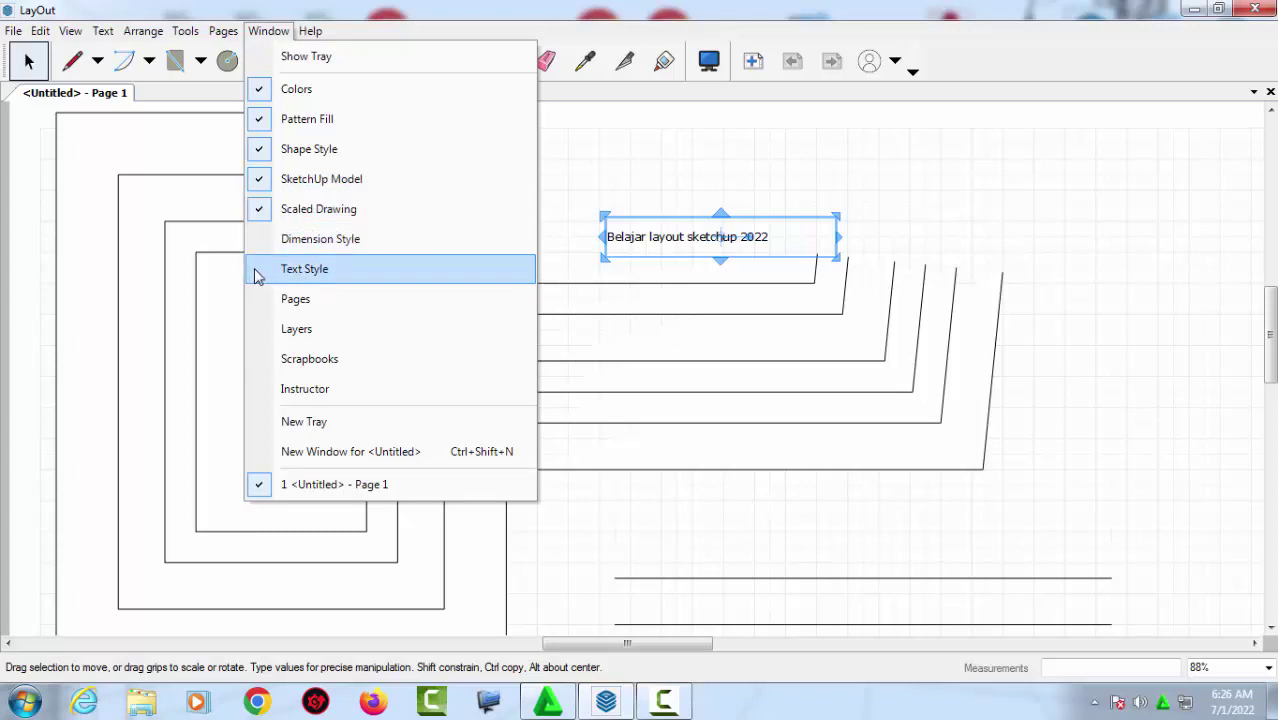
Show the Text Style tray and scroll through its font Family list.
{"action": "left_click", "coordinate": [258, 276]}
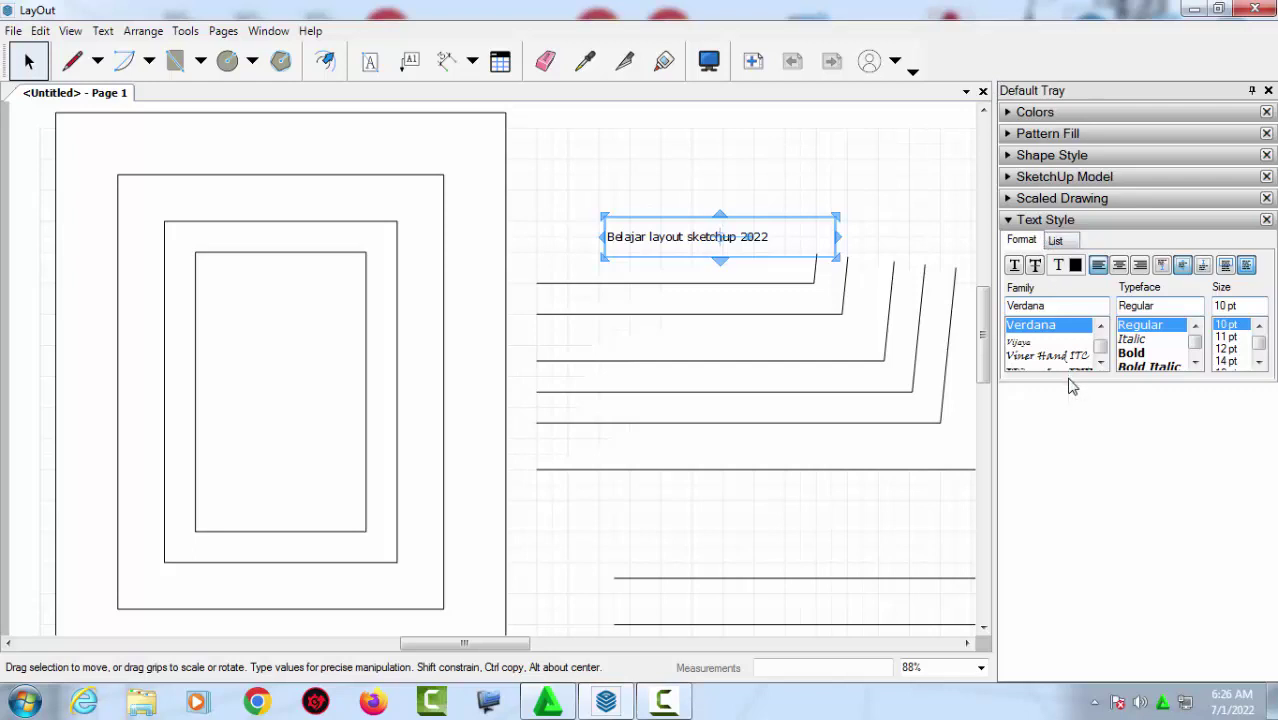
{"action": "scroll", "coordinate": [1063, 369], "scroll_direction": "down", "scroll_amount": 4}
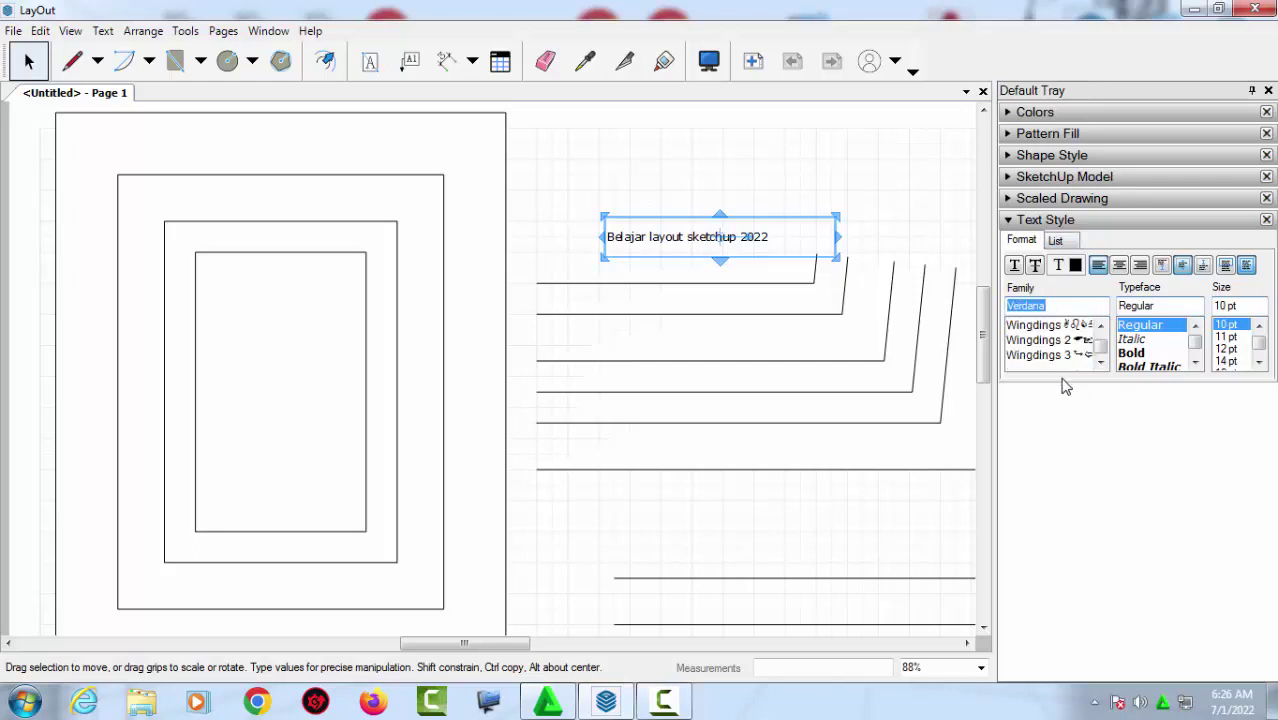
{"action": "scroll", "coordinate": [1090, 358], "scroll_direction": "up", "scroll_amount": 2}
{"action": "scroll", "coordinate": [1085, 358], "scroll_direction": "up", "scroll_amount": 3}
{"action": "scroll", "coordinate": [1060, 362], "scroll_direction": "up", "scroll_amount": 3}
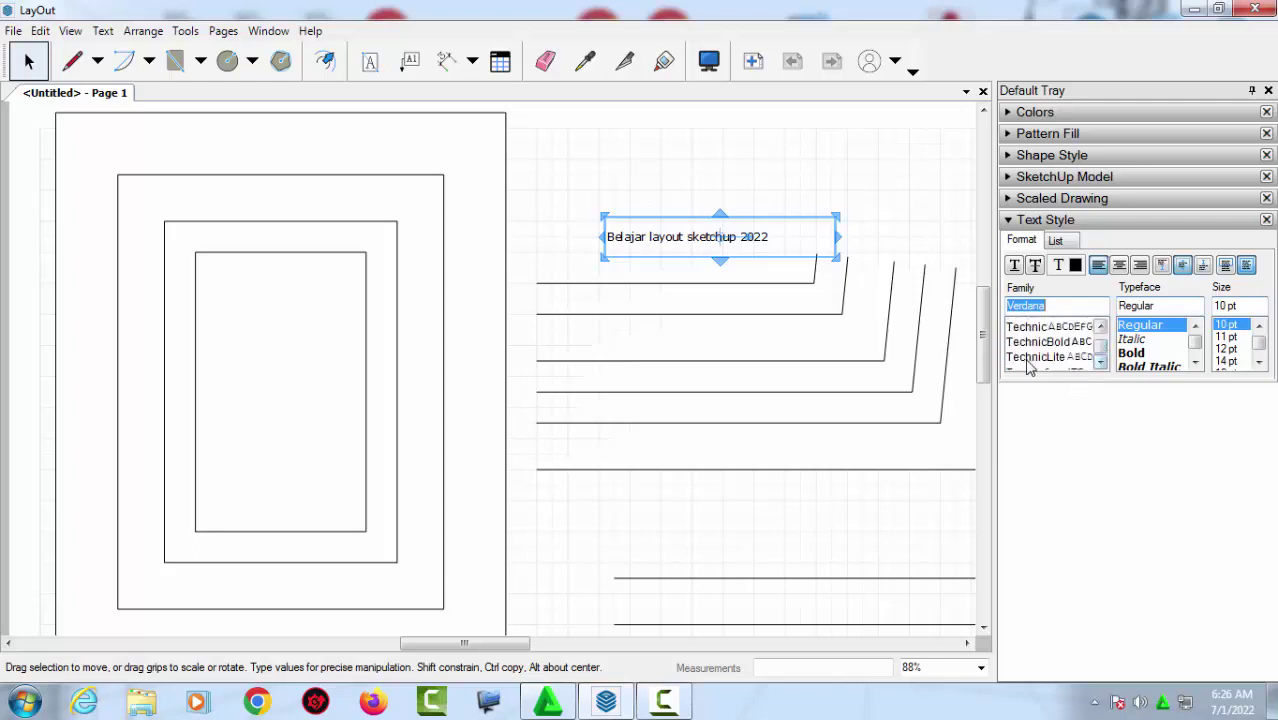
{"action": "scroll", "coordinate": [1040, 366], "scroll_direction": "up", "scroll_amount": 3}
{"action": "scroll", "coordinate": [1015, 372], "scroll_direction": "up", "scroll_amount": 3}
{"action": "scroll", "coordinate": [1012, 374], "scroll_direction": "up", "scroll_amount": 2}
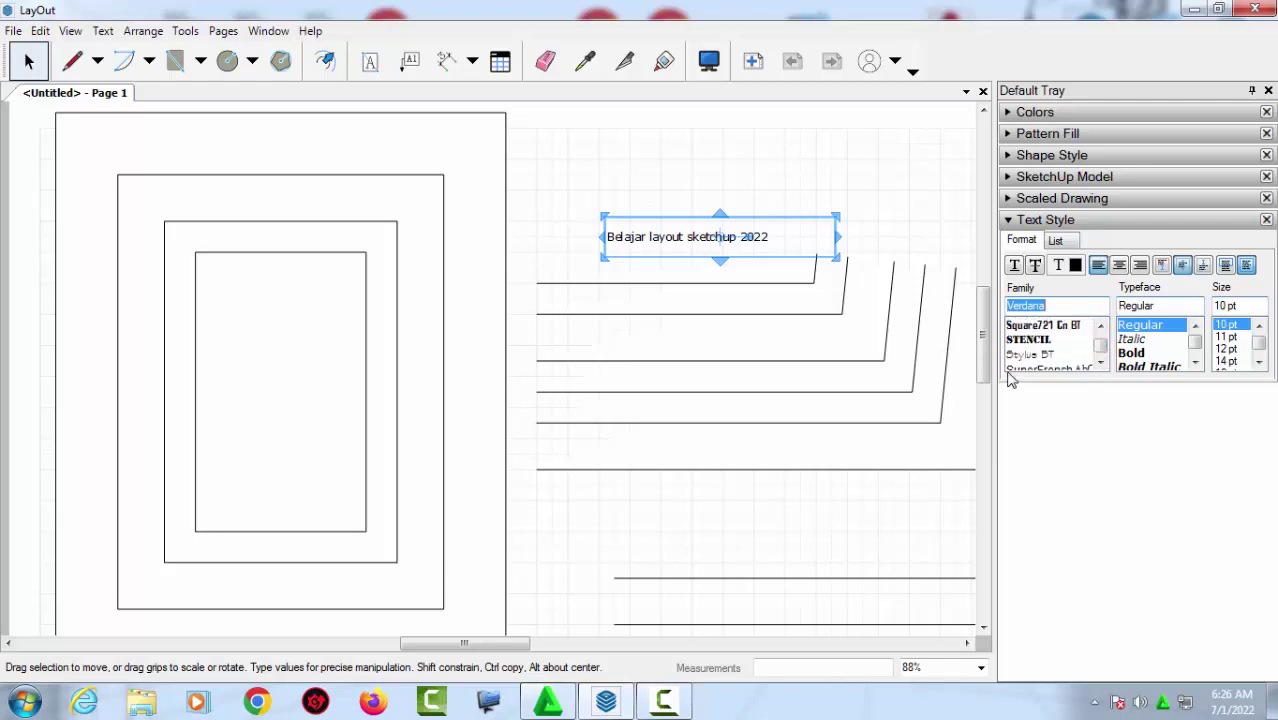
{"action": "scroll", "coordinate": [1258, 340], "scroll_direction": "up", "scroll_amount": 1}
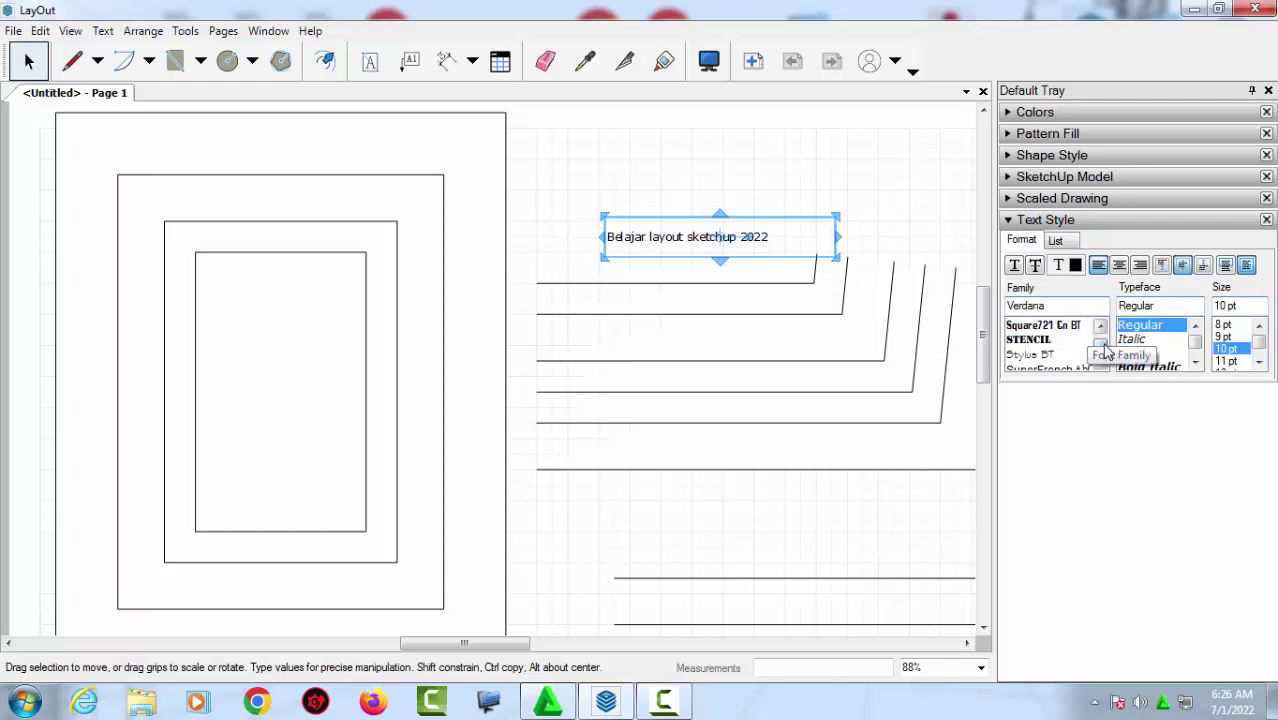
{"action": "left_click_drag", "start_coordinate": [1102, 347], "coordinate": [1102, 342]}
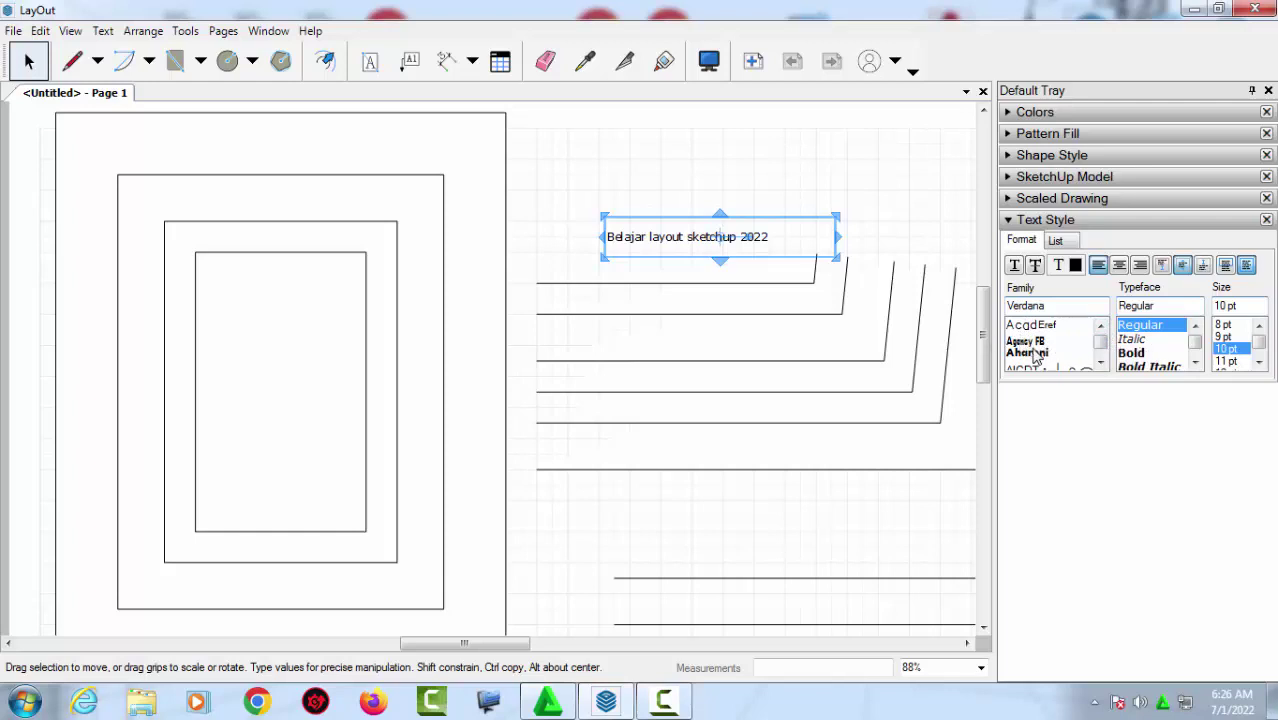
Try Aharoni, Agency FB and Algerian, then set the title in Arial Black.
{"action": "left_click", "coordinate": [1037, 358]}
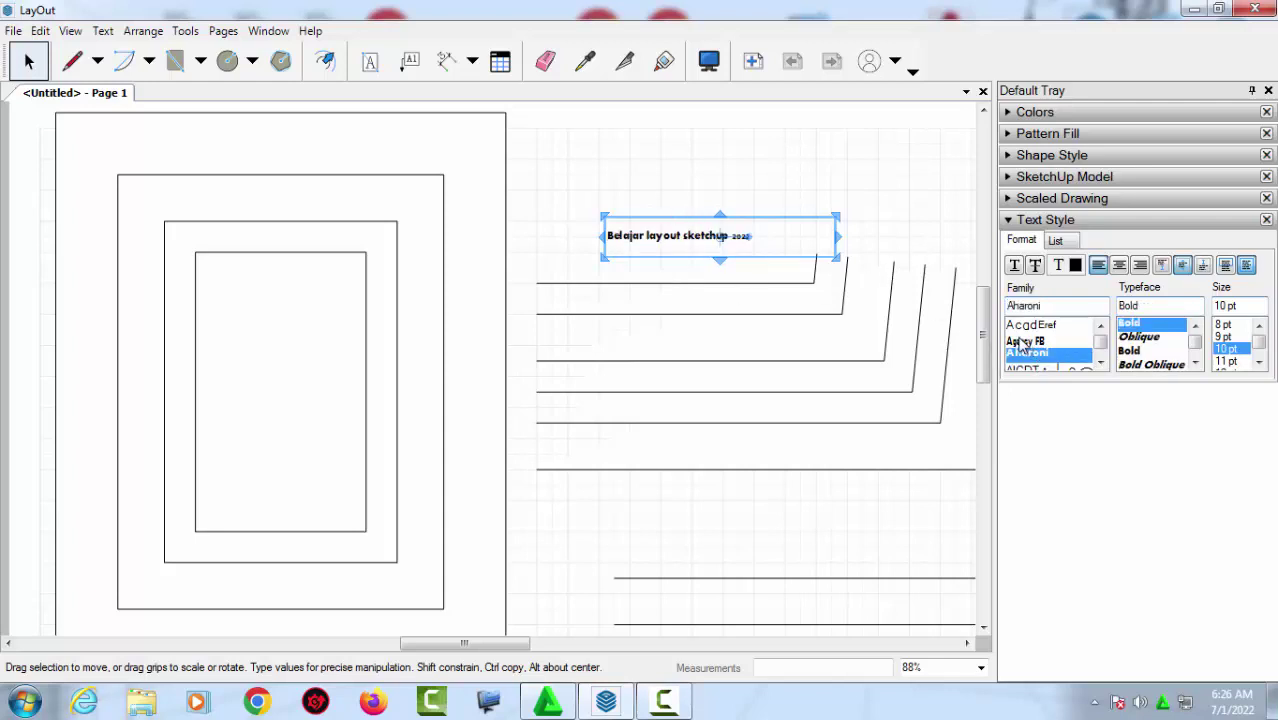
{"action": "left_click", "coordinate": [1022, 342]}
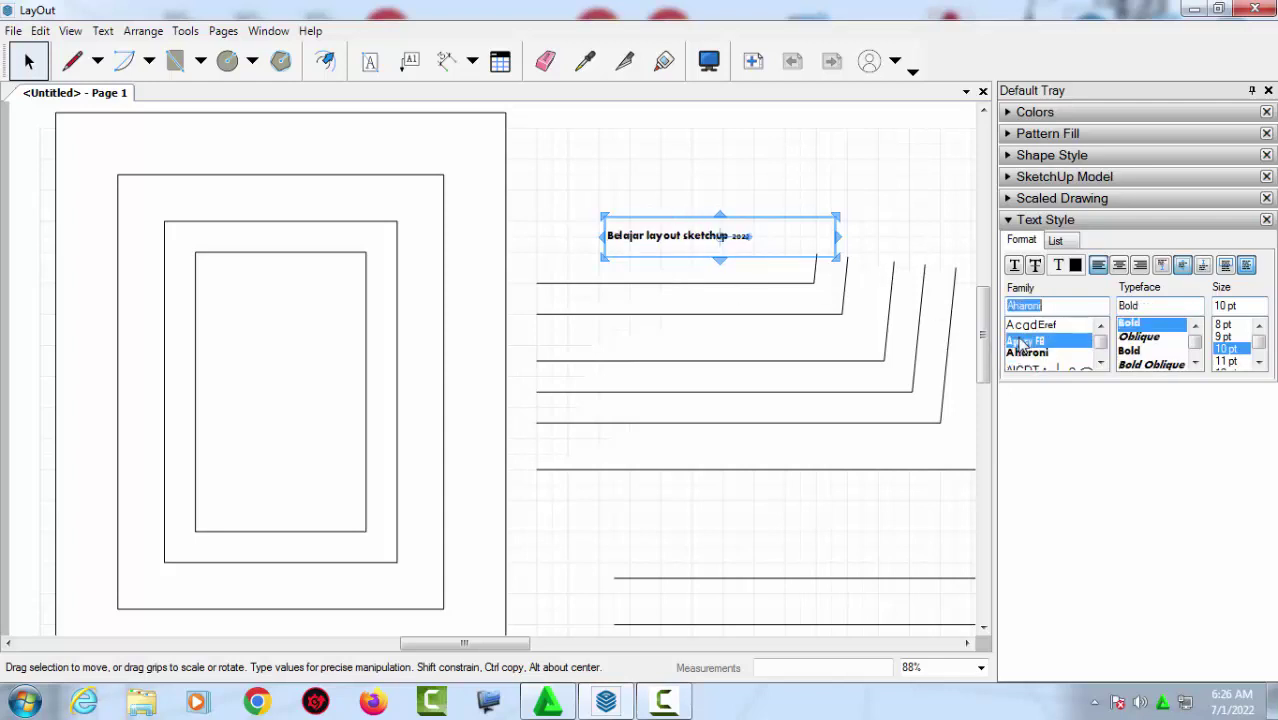
{"action": "left_click", "coordinate": [1127, 326]}
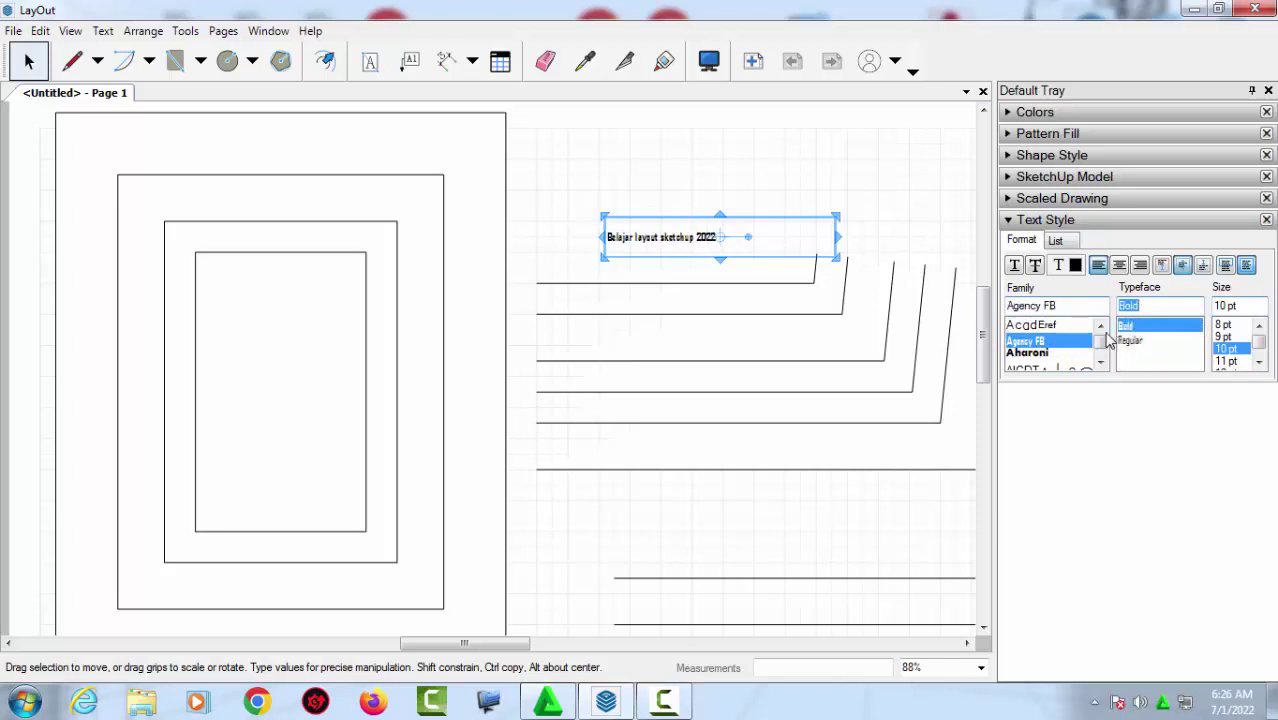
{"action": "left_click", "coordinate": [1038, 356]}
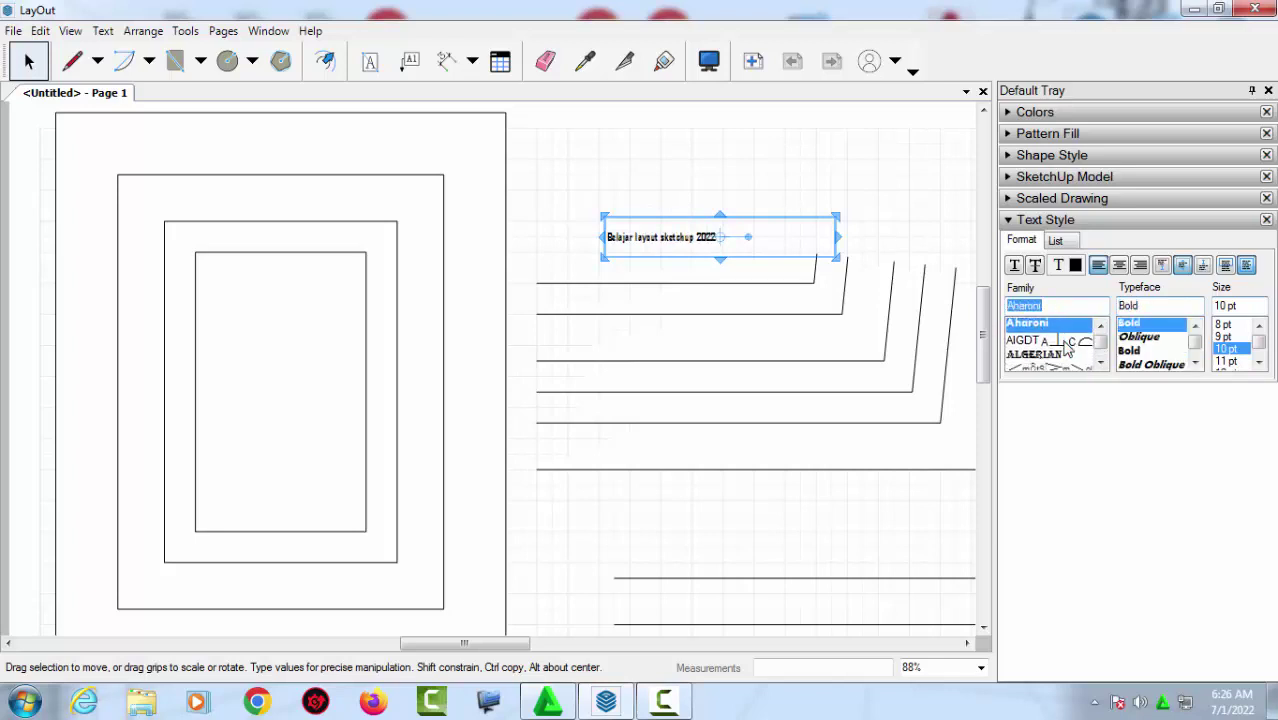
{"action": "left_click", "coordinate": [1040, 355]}
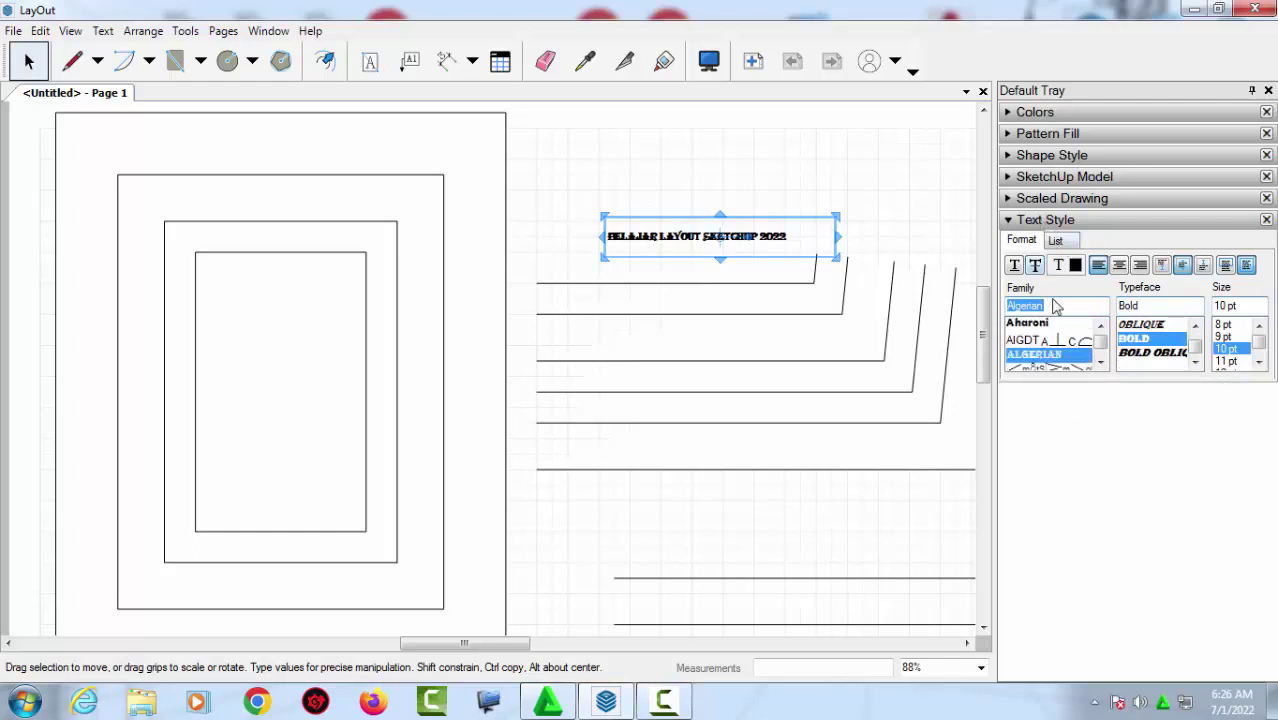
{"action": "scroll", "coordinate": [1050, 350], "scroll_direction": "down", "scroll_amount": 2}
{"action": "scroll", "coordinate": [1045, 350], "scroll_direction": "down", "scroll_amount": 2}
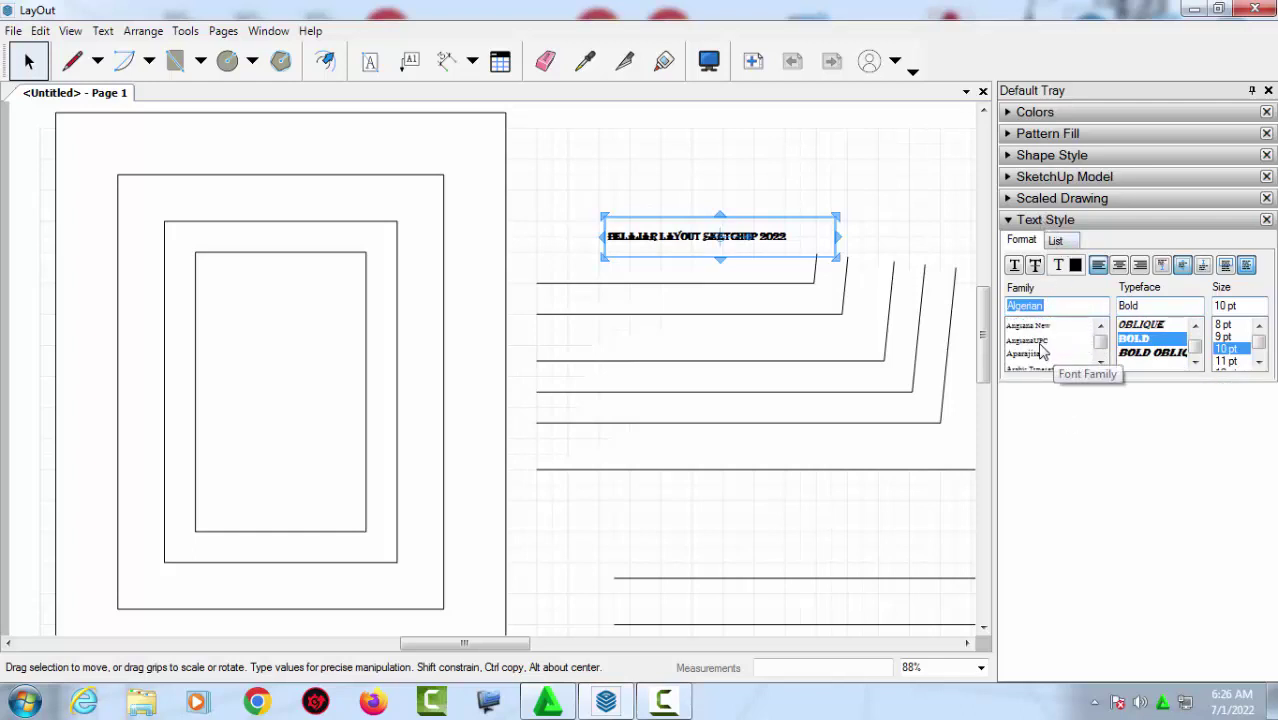
{"action": "scroll", "coordinate": [1040, 347], "scroll_direction": "down", "scroll_amount": 1}
{"action": "left_click", "coordinate": [1040, 341]}
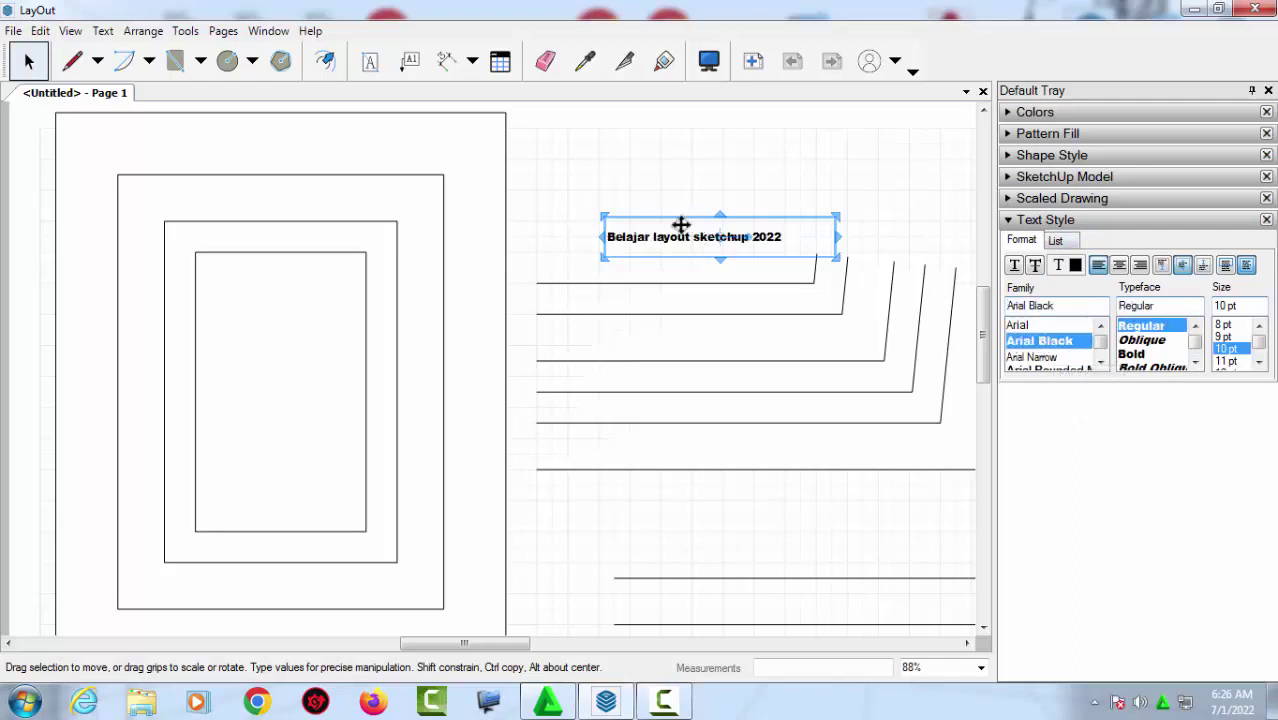
Set the title size to 28 pt after trying 72, 24 and 26 pt.
{"action": "left_click", "coordinate": [1139, 337]}
{"action": "scroll", "coordinate": [1140, 368], "scroll_direction": "down", "scroll_amount": 1}
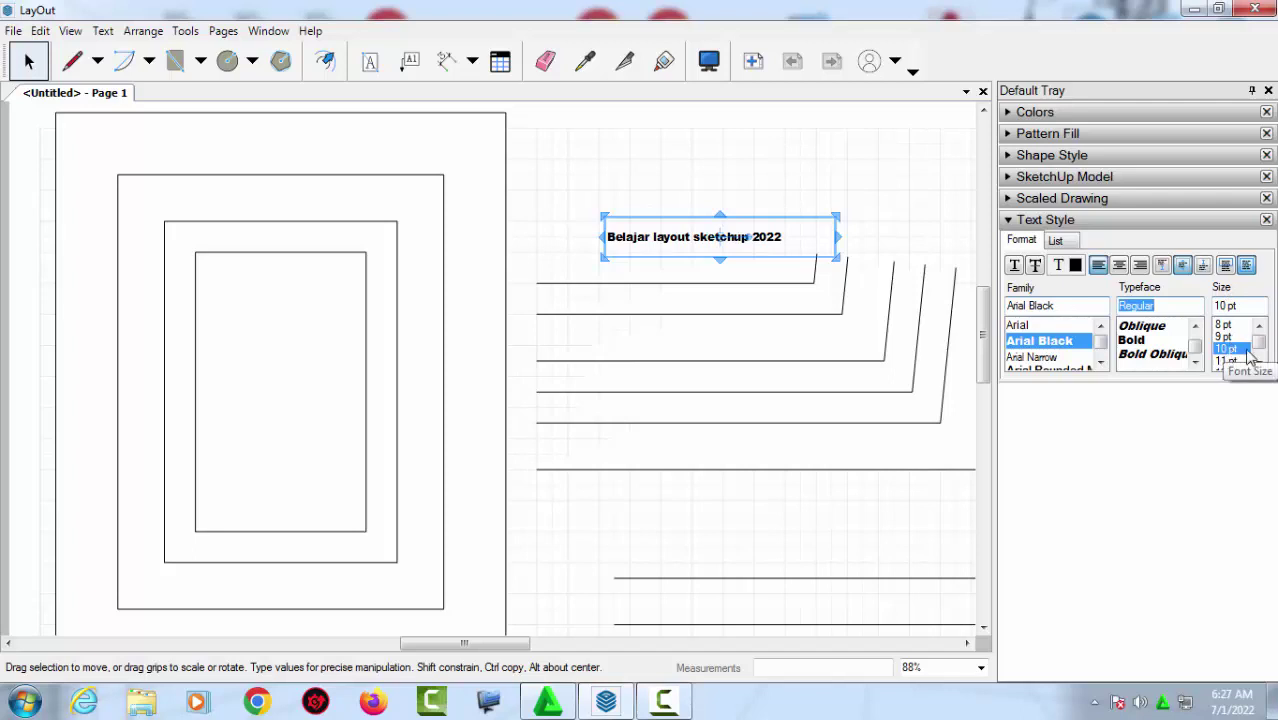
{"action": "scroll", "coordinate": [1248, 350], "scroll_direction": "down", "scroll_amount": 4}
{"action": "left_click", "coordinate": [1233, 337]}
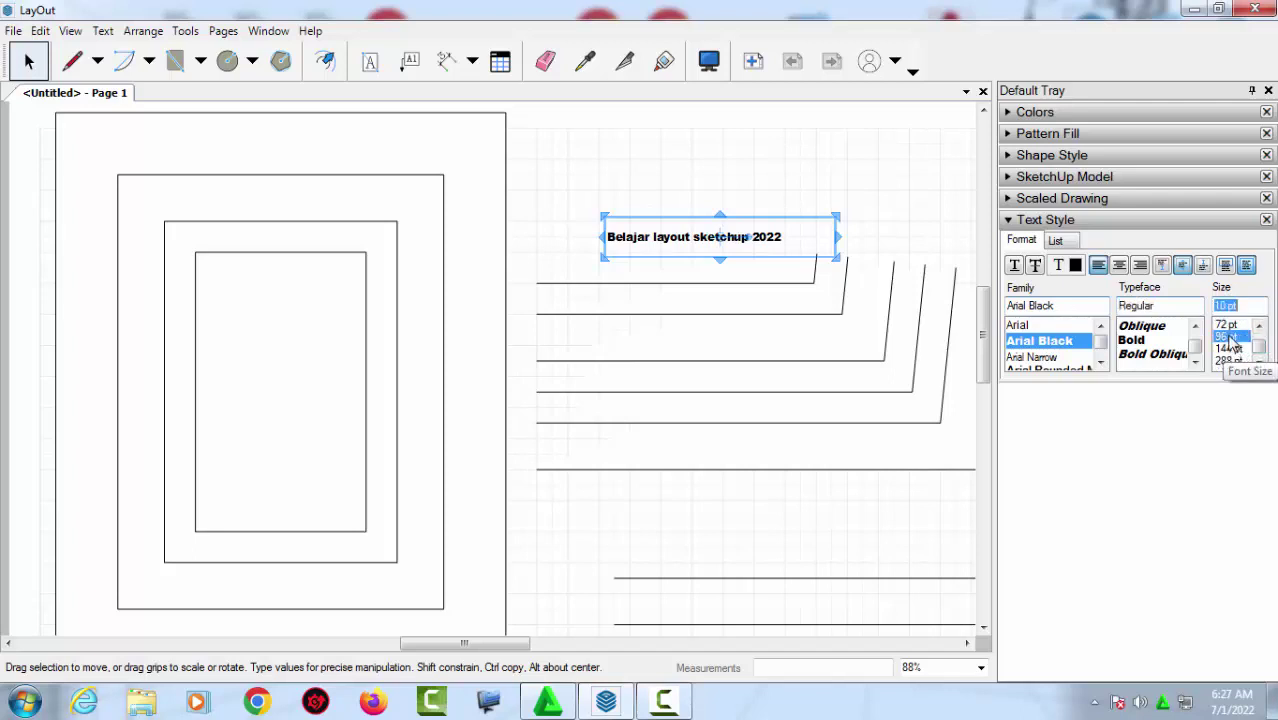
{"action": "left_click", "coordinate": [1225, 326]}
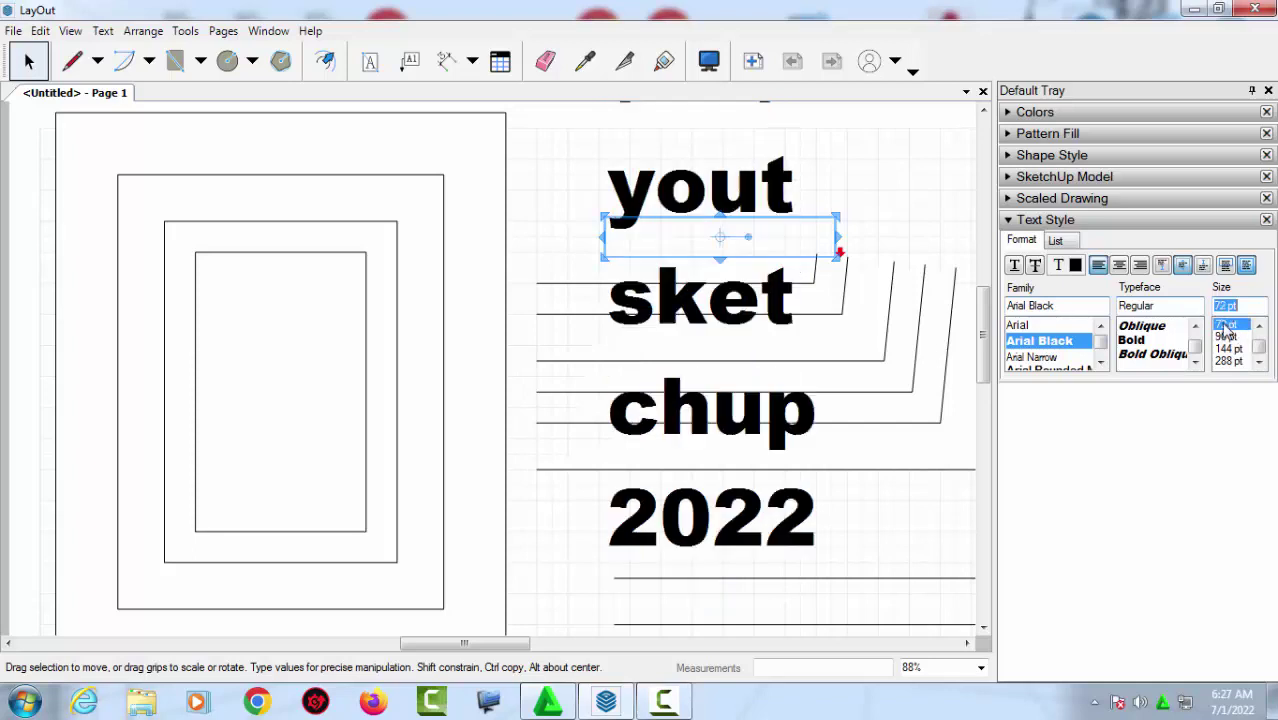
{"action": "scroll", "coordinate": [1225, 335], "scroll_direction": "up", "scroll_amount": 3}
{"action": "scroll", "coordinate": [1228, 340], "scroll_direction": "up", "scroll_amount": 3}
{"action": "left_click", "coordinate": [1228, 337]}
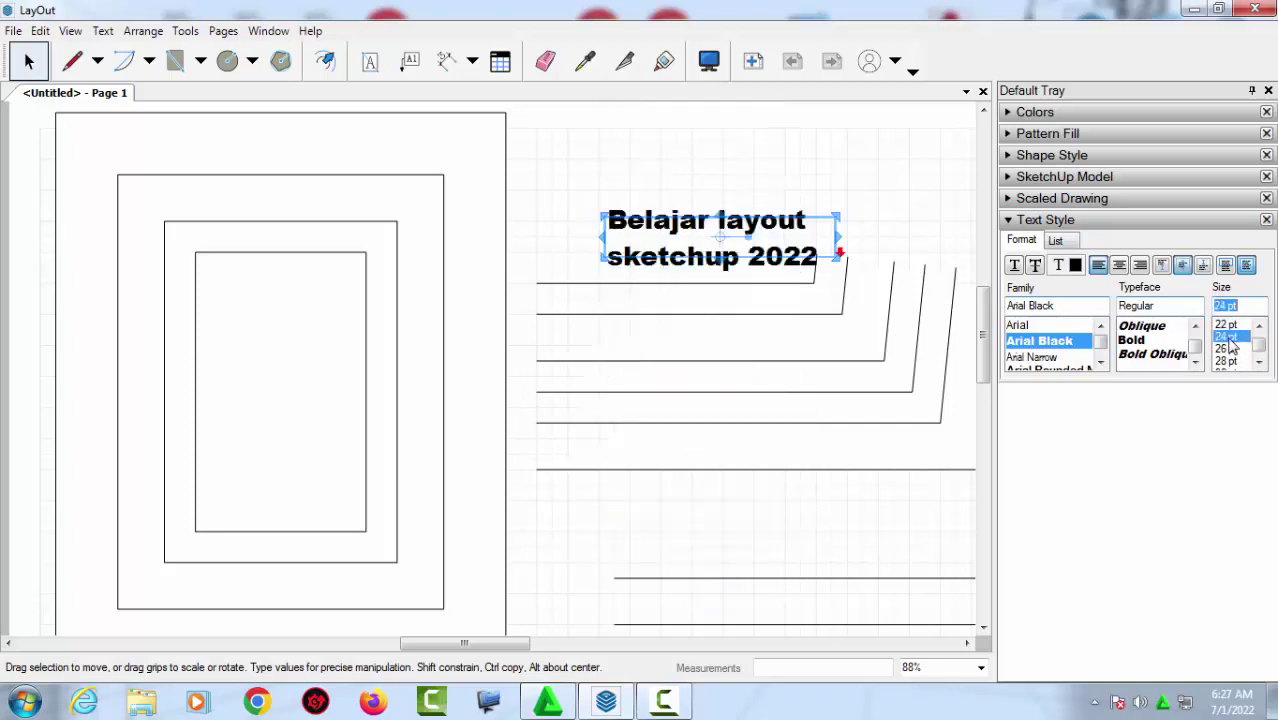
{"action": "left_click", "coordinate": [1229, 349]}
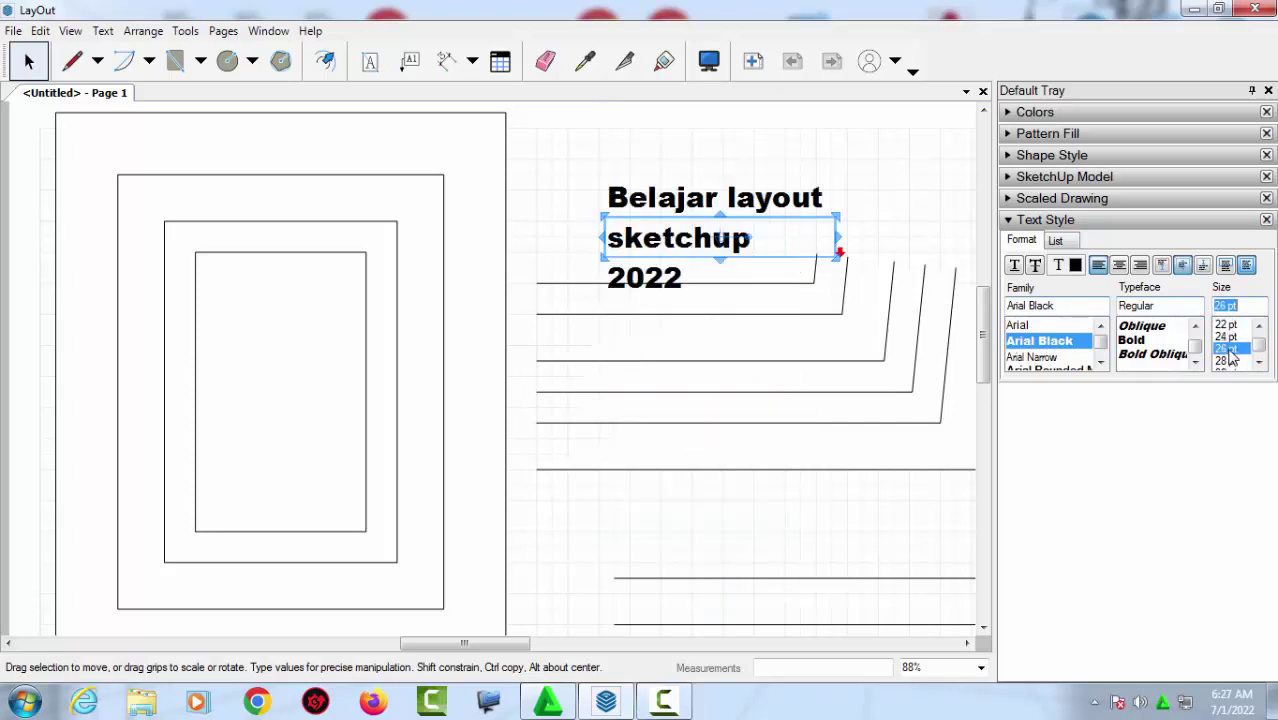
{"action": "left_click", "coordinate": [1230, 360]}
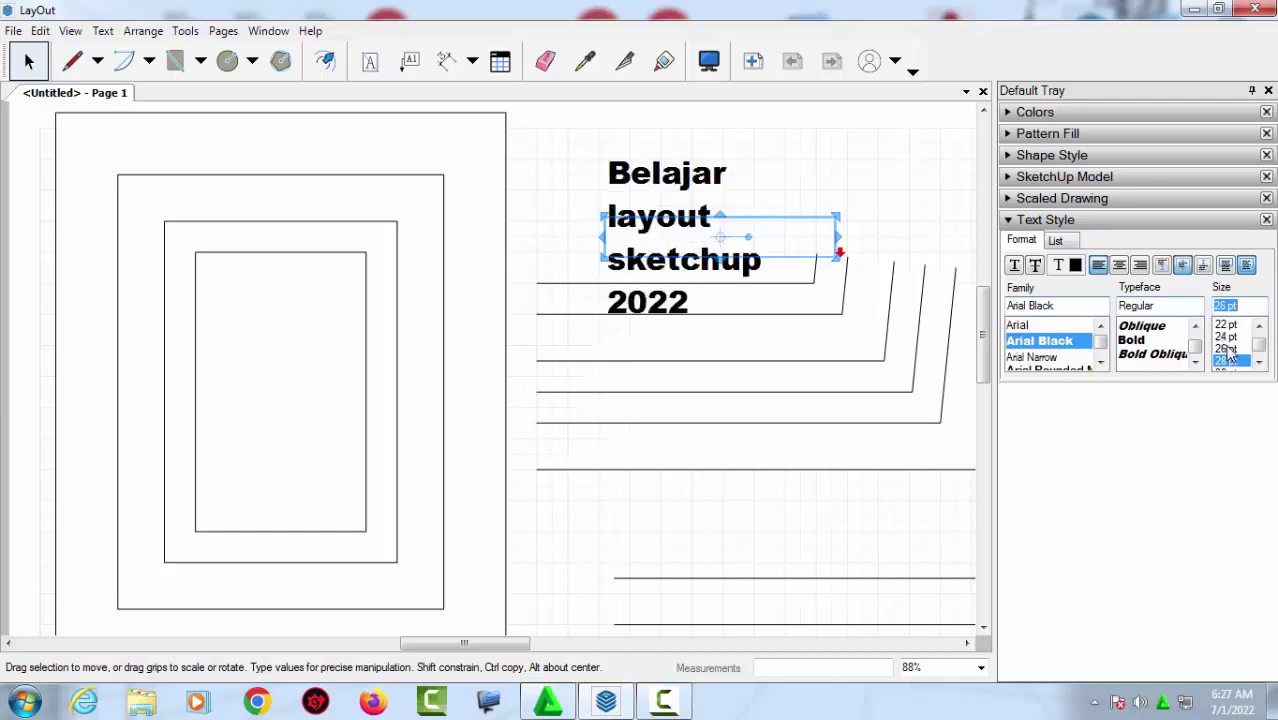
Resize the title box to wrap onto two lines and move it up-left.
{"action": "left_click_drag", "start_coordinate": [838, 238], "coordinate": [972, 238]}
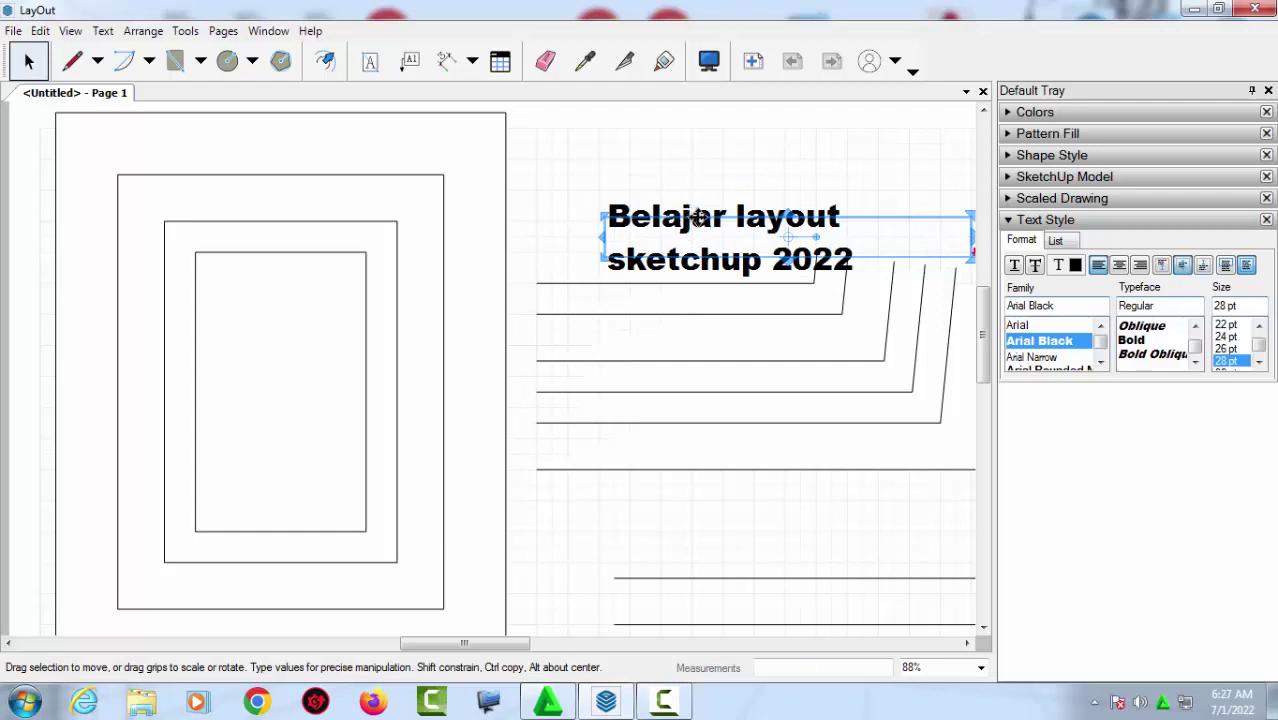
{"action": "left_click_drag", "start_coordinate": [698, 217], "coordinate": [644, 165]}
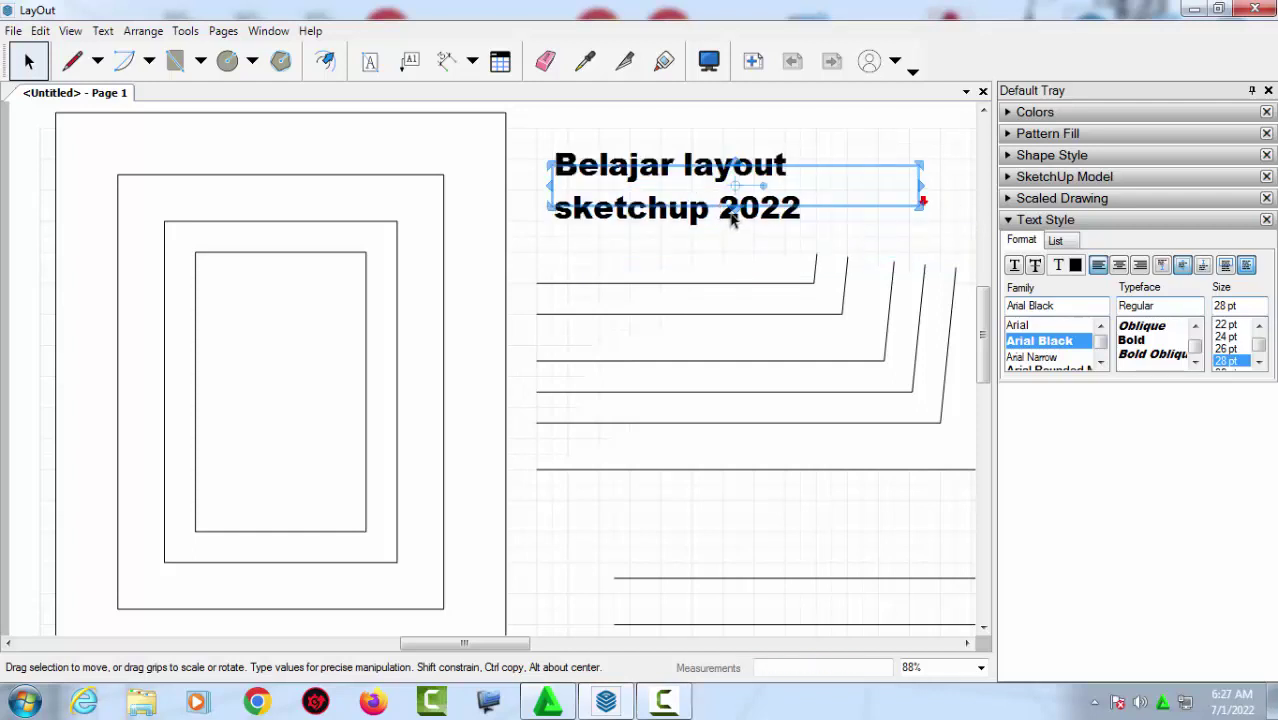
{"action": "left_click_drag", "start_coordinate": [735, 206], "coordinate": [731, 248]}
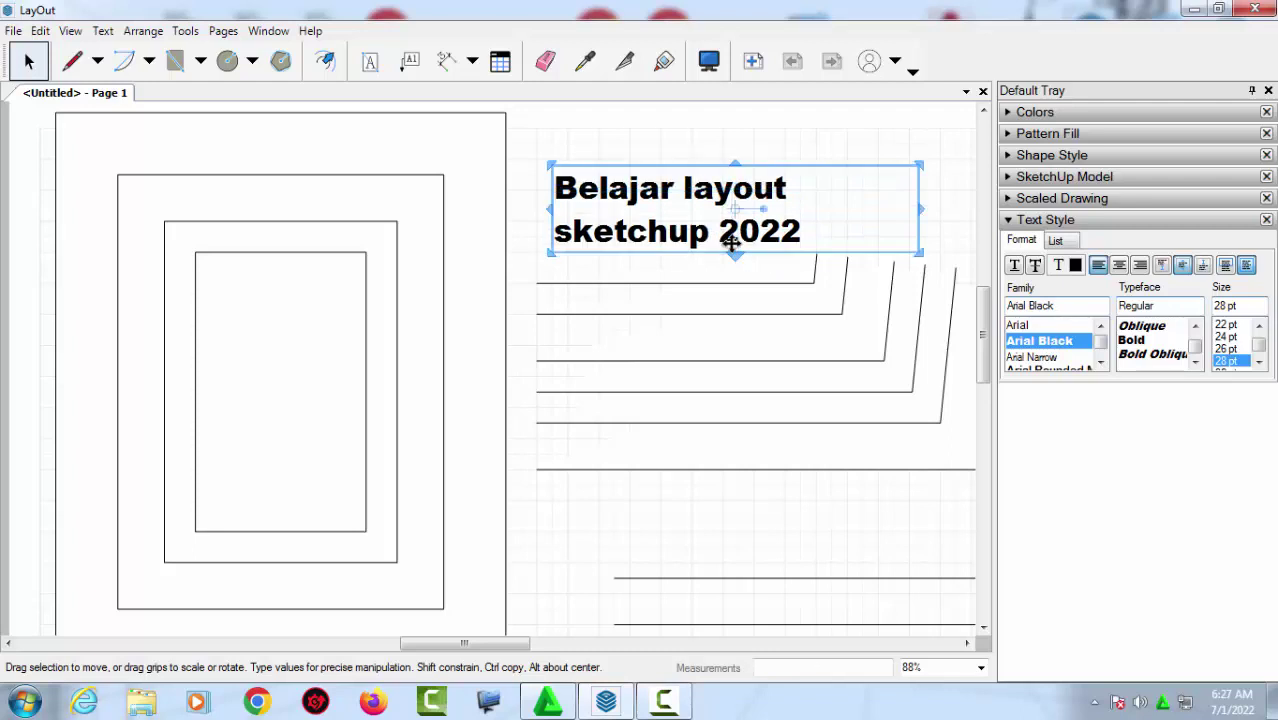
{"action": "left_click_drag", "start_coordinate": [663, 167], "coordinate": [639, 145]}
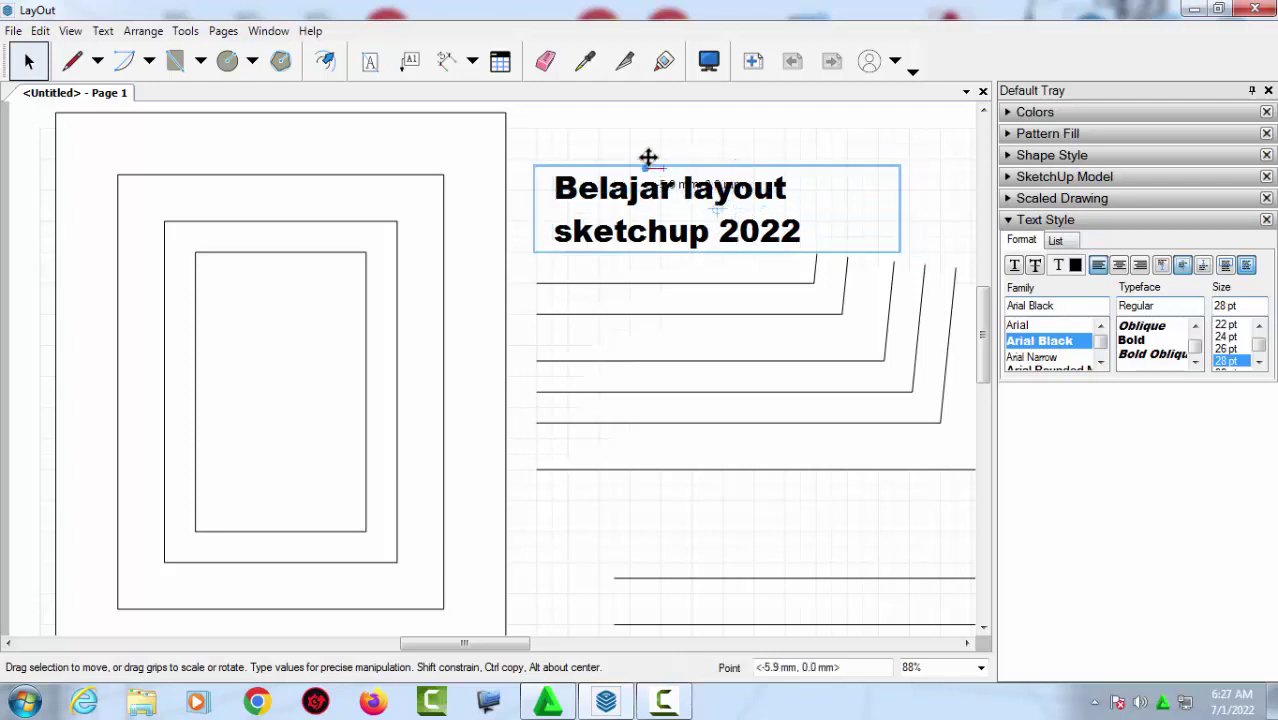
Make the title Arial Bold, place it beside the outer rectangle, and select the shortest line for removal.
{"action": "left_click", "coordinate": [1016, 326]}
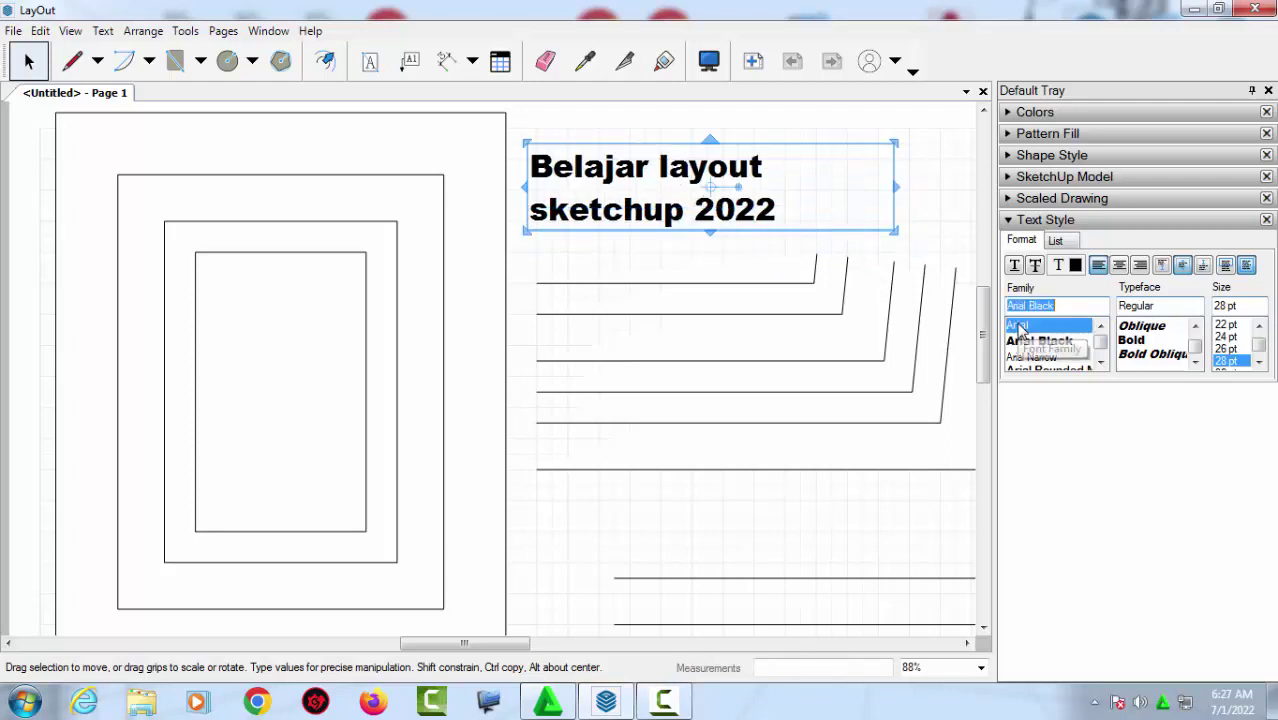
{"action": "left_click", "coordinate": [1035, 265]}
{"action": "left_click_drag", "start_coordinate": [574, 146], "coordinate": [552, 134]}
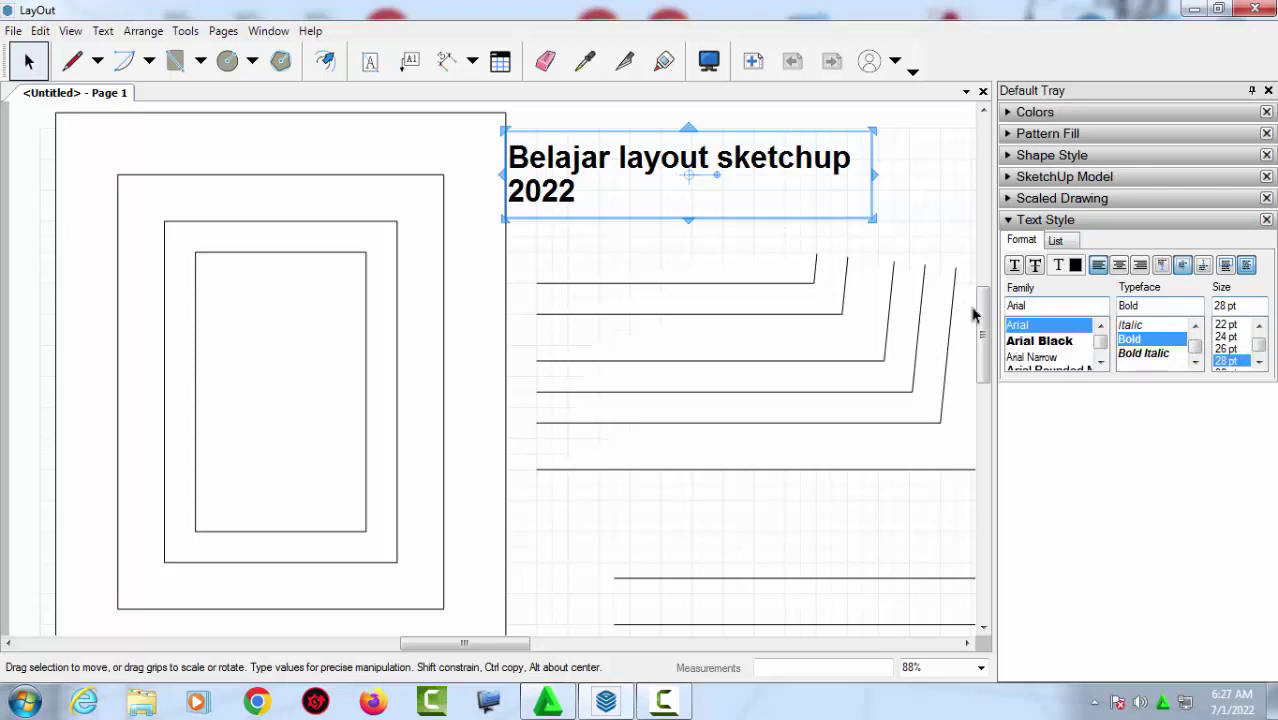
{"action": "left_click", "coordinate": [798, 283]}
Delete the shortest line, then marquee-select and delete all remaining lines right of the rectangles.
{"action": "key", "text": "Delete"}
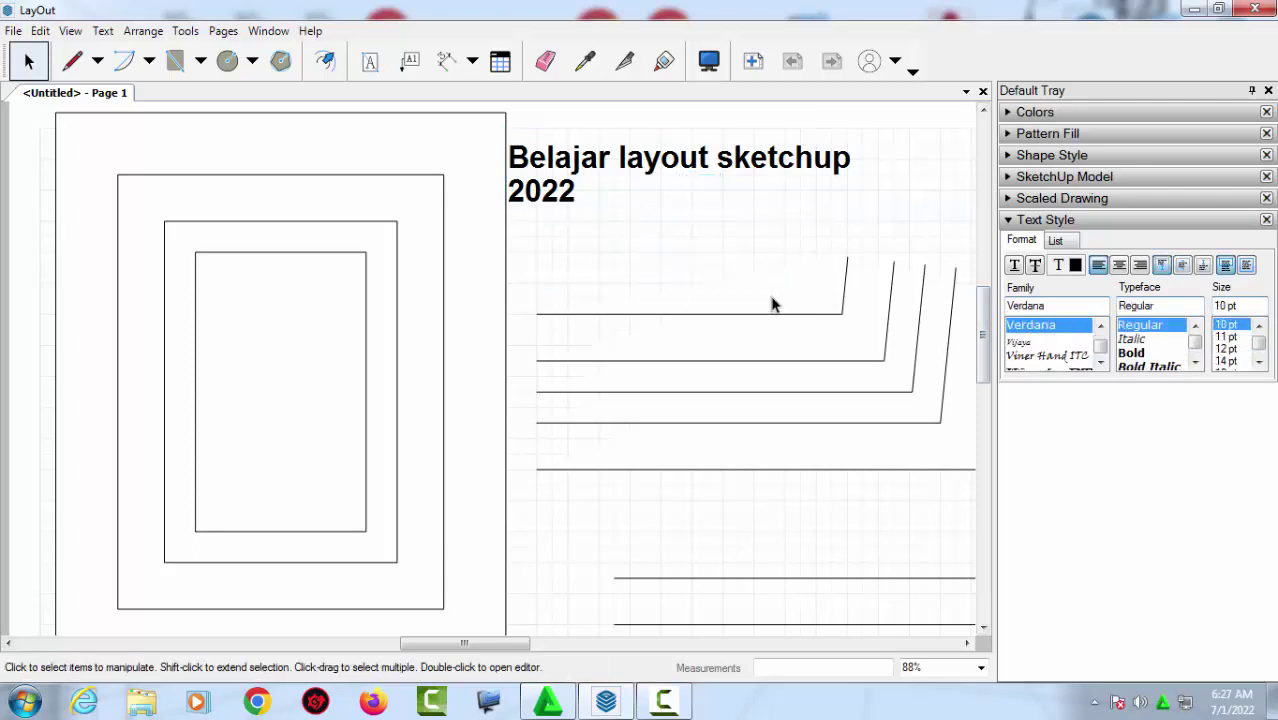
{"action": "scroll", "coordinate": [593, 277], "scroll_direction": "down", "scroll_amount": 1}
{"action": "scroll", "coordinate": [512, 250], "scroll_direction": "down", "scroll_amount": 2}
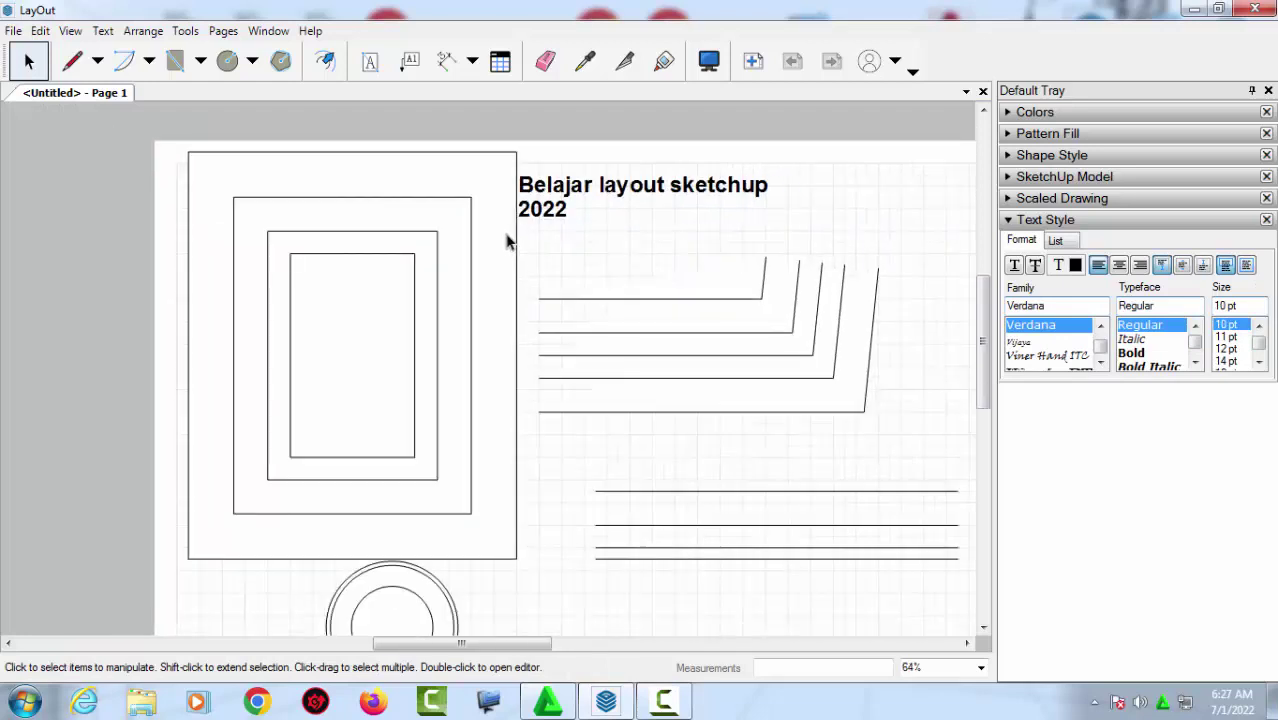
{"action": "left_click_drag", "start_coordinate": [507, 236], "coordinate": [970, 594]}
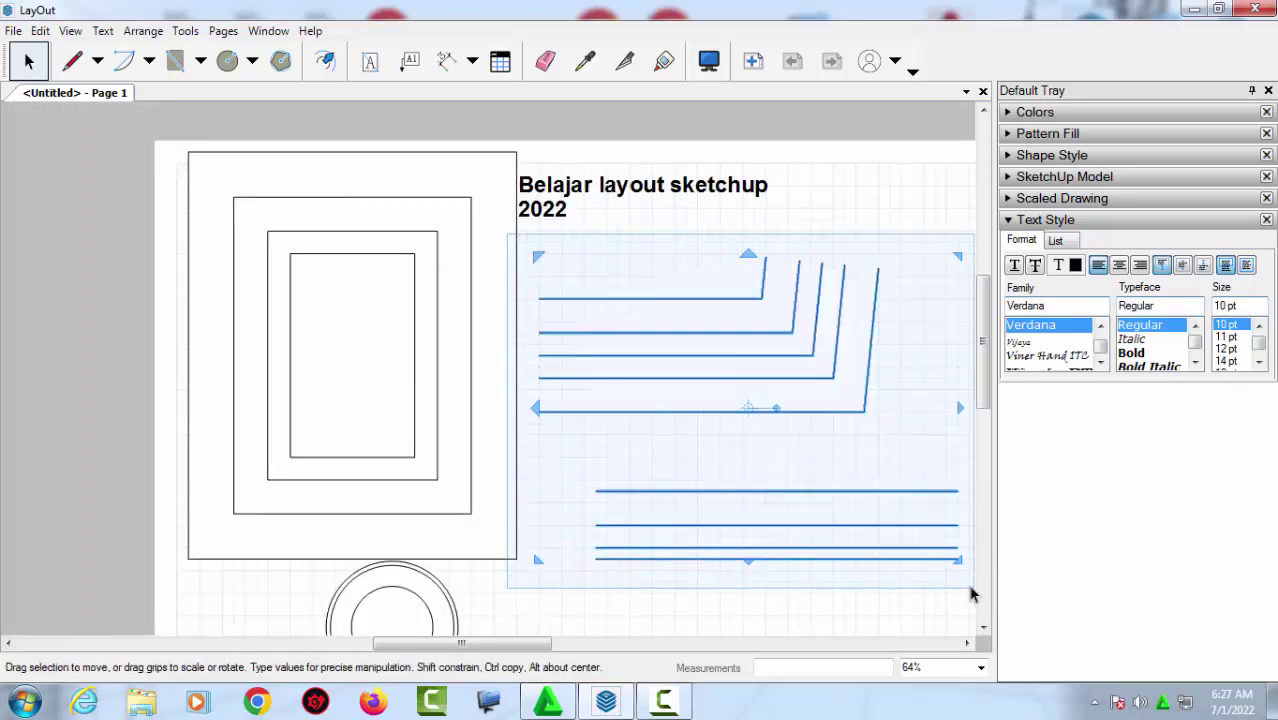
{"action": "key", "text": "Delete"}
{"action": "scroll", "coordinate": [636, 266], "scroll_direction": "up", "scroll_amount": 1}
{"action": "scroll", "coordinate": [638, 272], "scroll_direction": "up", "scroll_amount": 1}
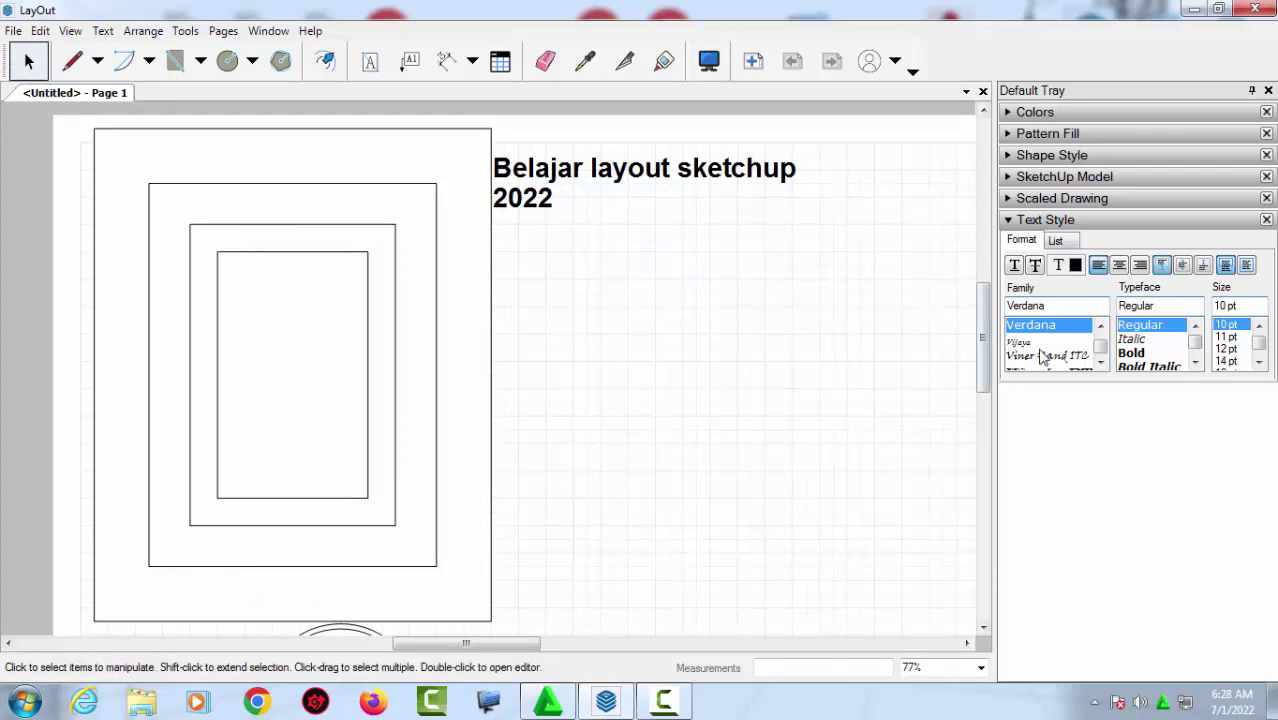
{"action": "left_click_drag", "start_coordinate": [1100, 350], "coordinate": [1100, 328]}
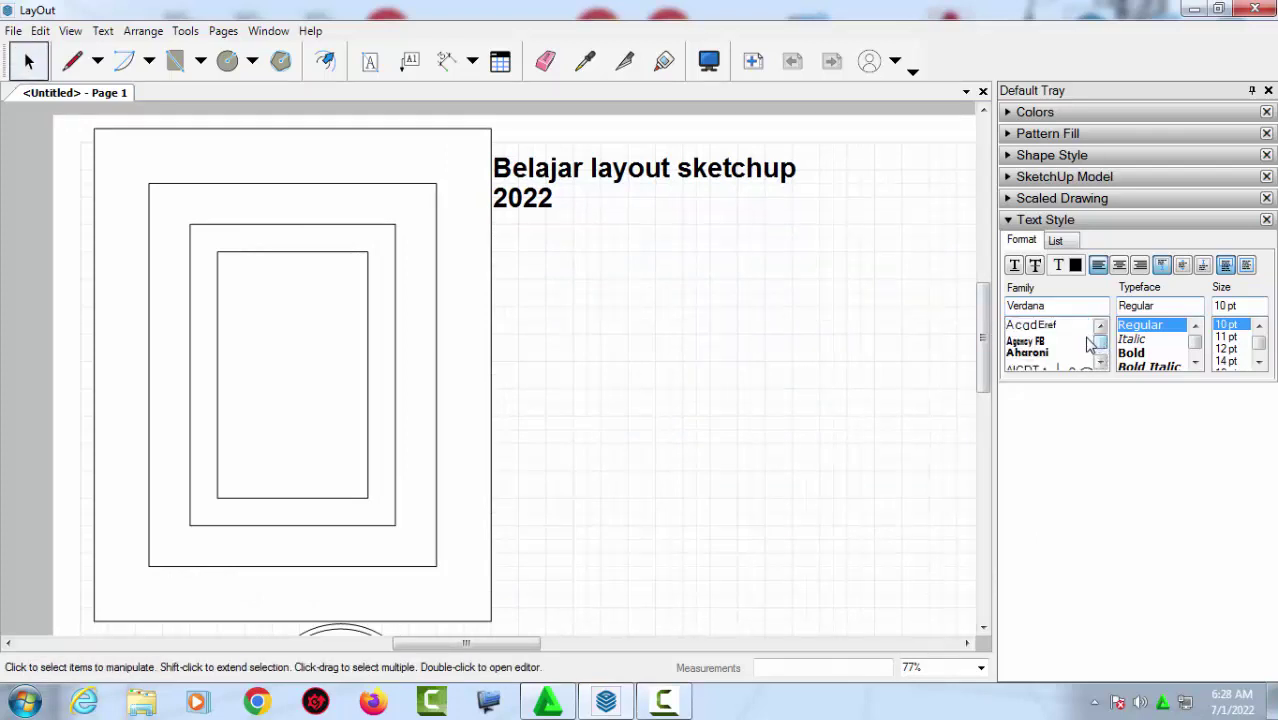
Change the Text Style family to Times New Roman, Bold Italic, 12 pt, with centre alignment.
{"action": "left_click", "coordinate": [1061, 309]}
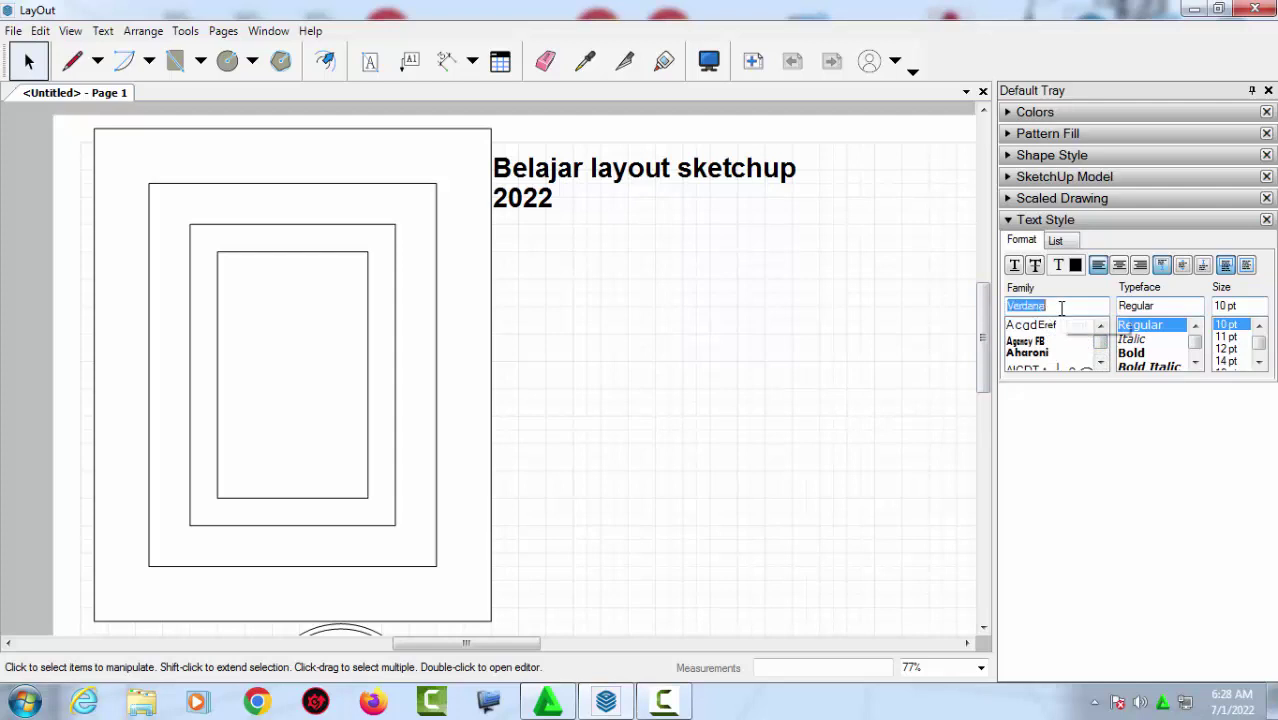
{"action": "type", "text": "time"}
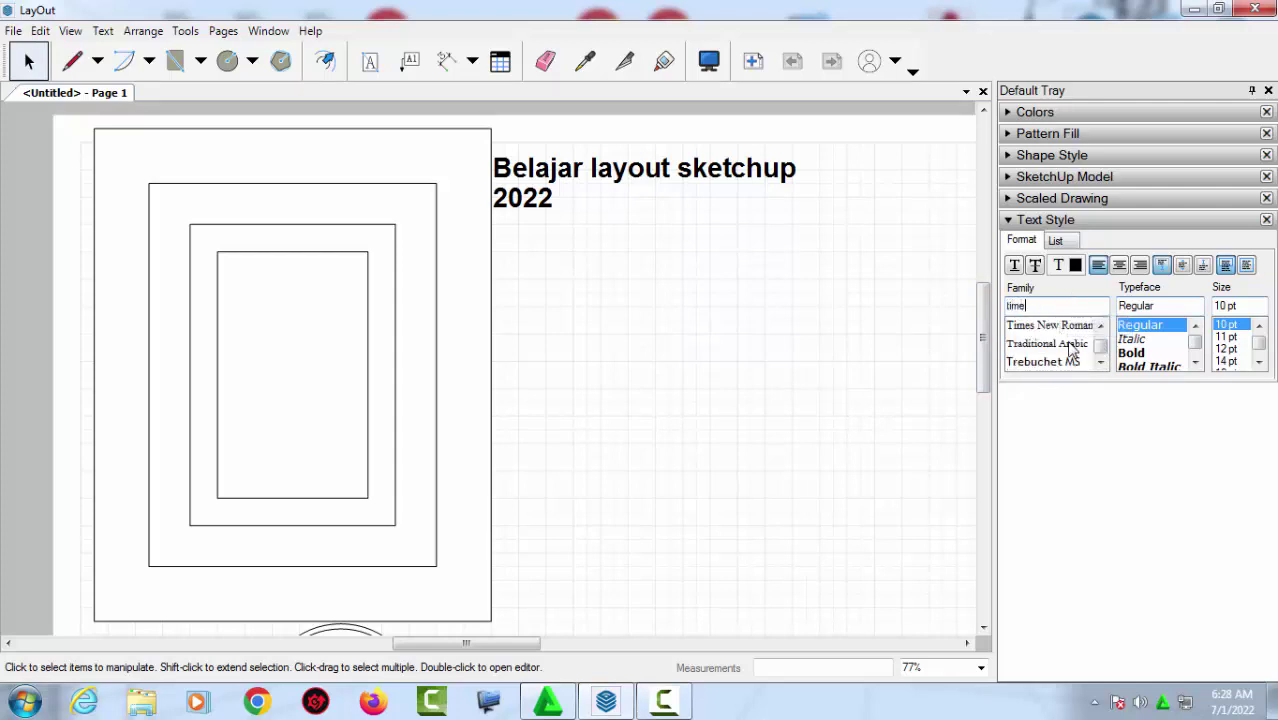
{"action": "key", "text": "Return"}
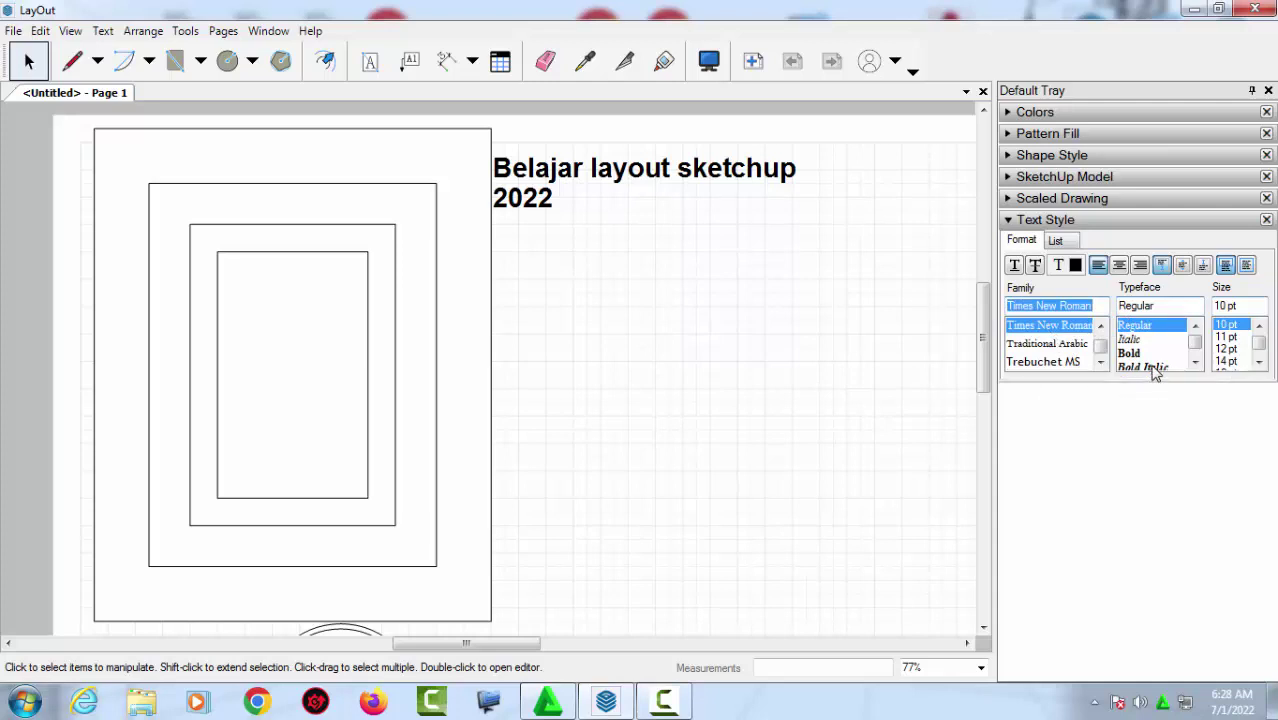
{"action": "left_click", "coordinate": [1155, 369]}
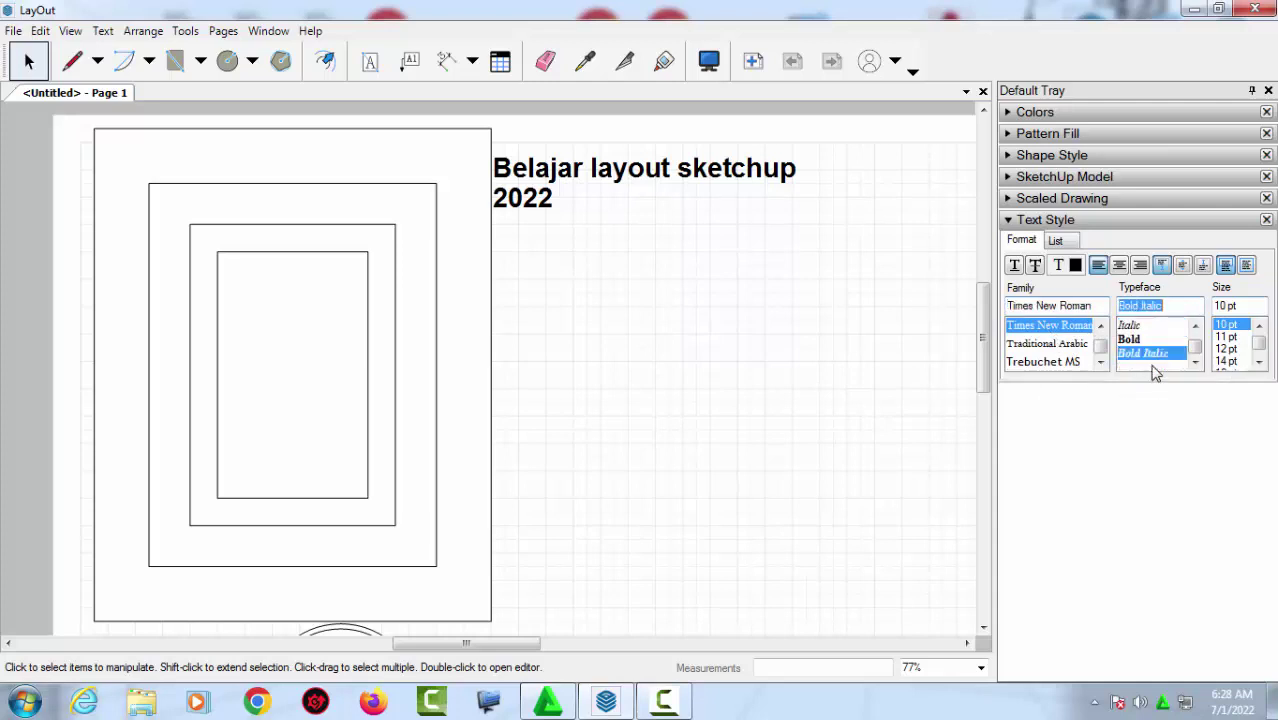
{"action": "left_click", "coordinate": [1225, 352]}
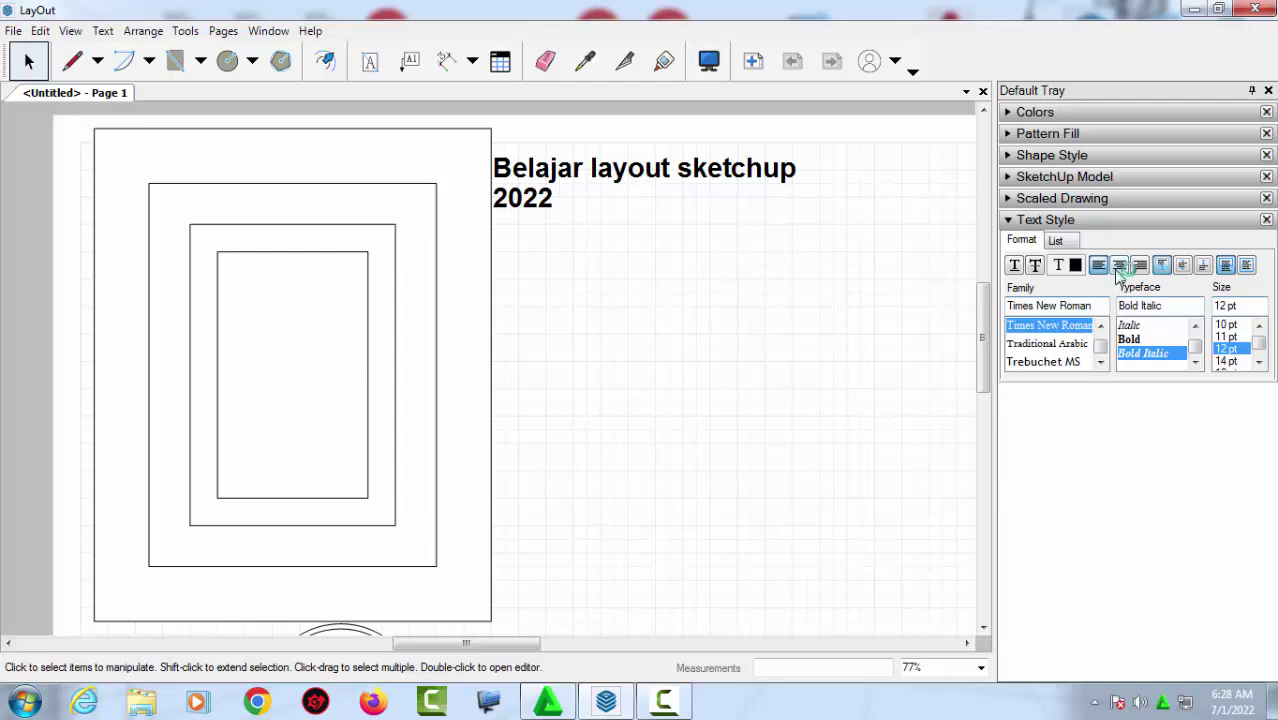
{"action": "left_click", "coordinate": [1121, 265]}
Place a new text label below the title reading 'Belajar Sketchup'.
{"action": "left_click", "coordinate": [370, 62]}
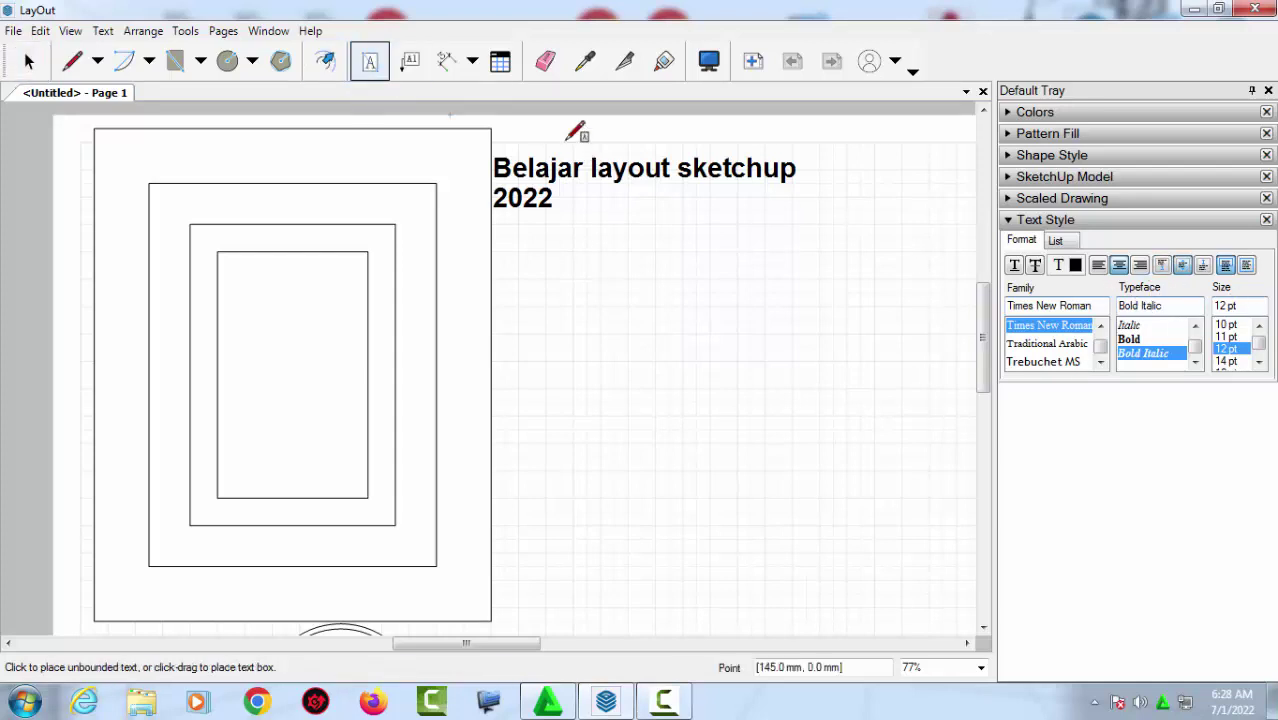
{"action": "scroll", "coordinate": [600, 288], "scroll_direction": "up", "scroll_amount": 1}
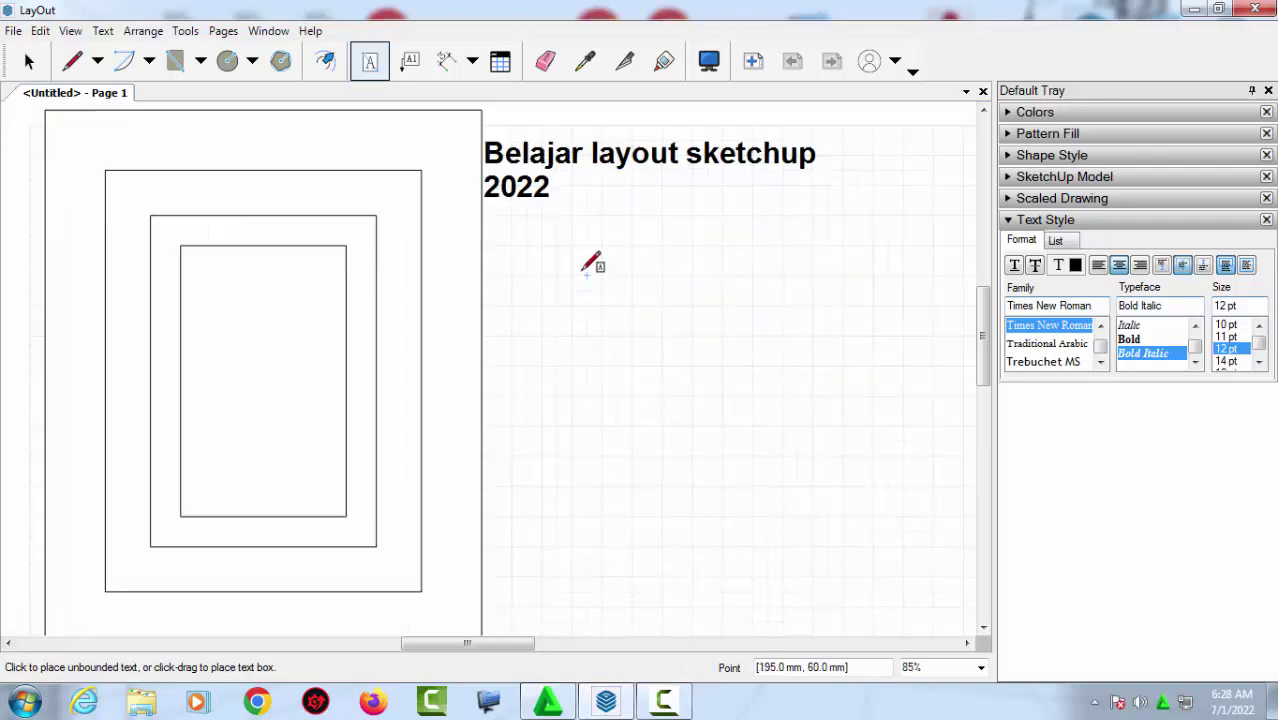
{"action": "left_click", "coordinate": [587, 260]}
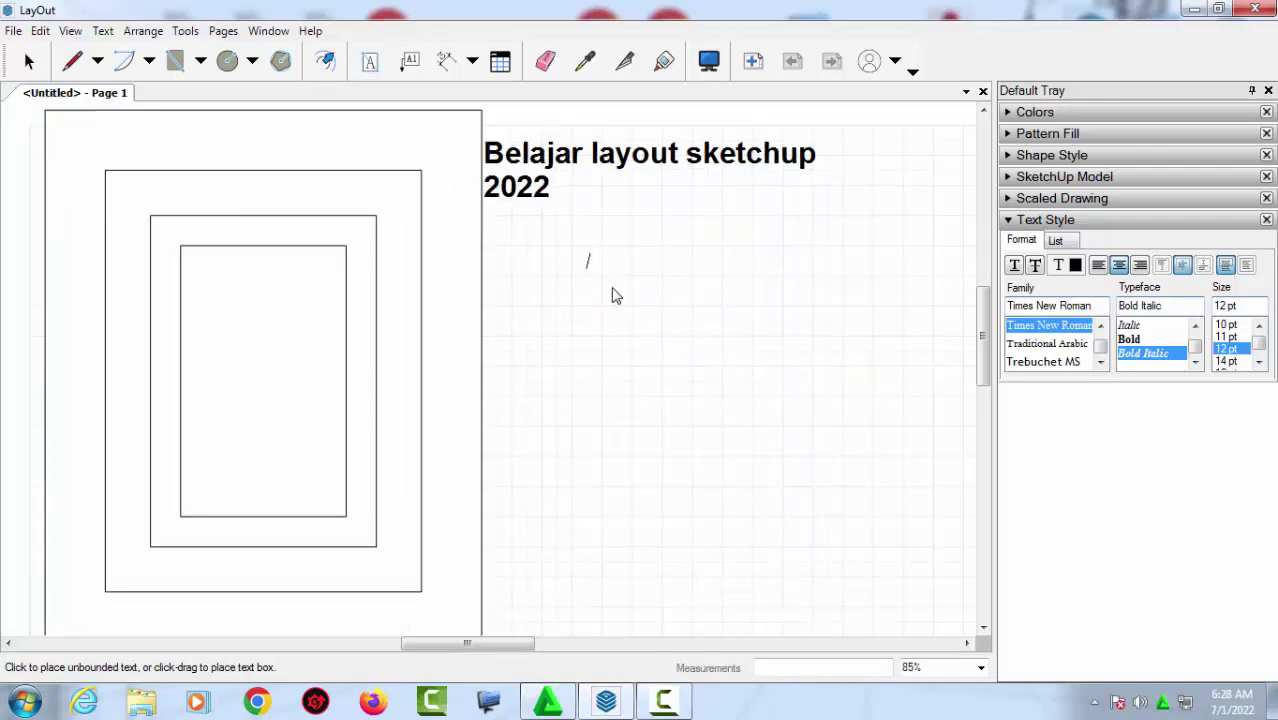
{"action": "scroll", "coordinate": [613, 301], "scroll_direction": "down", "scroll_amount": 1}
{"action": "type", "text": "Belaj"}
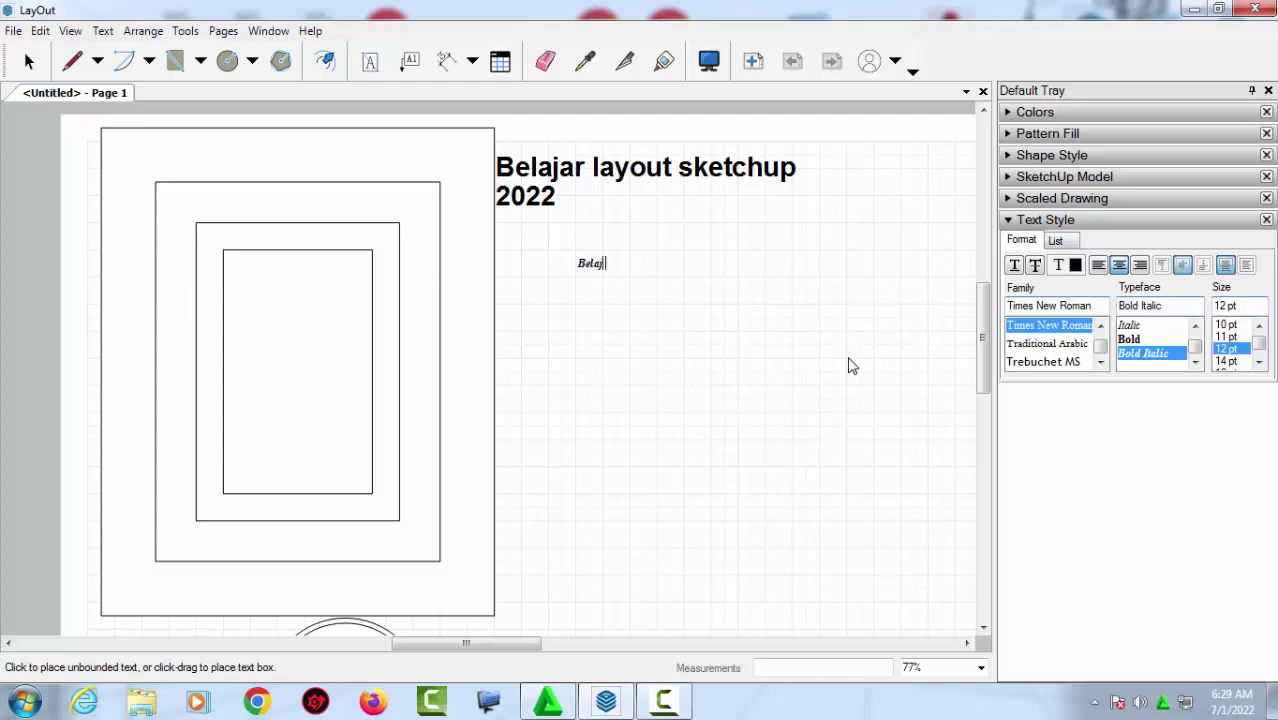
{"action": "type", "text": "ar S"}
{"action": "type", "text": "ketchup"}
Try 14 pt, then set the caption to 28 pt and finish editing it.
{"action": "left_click", "coordinate": [1237, 365]}
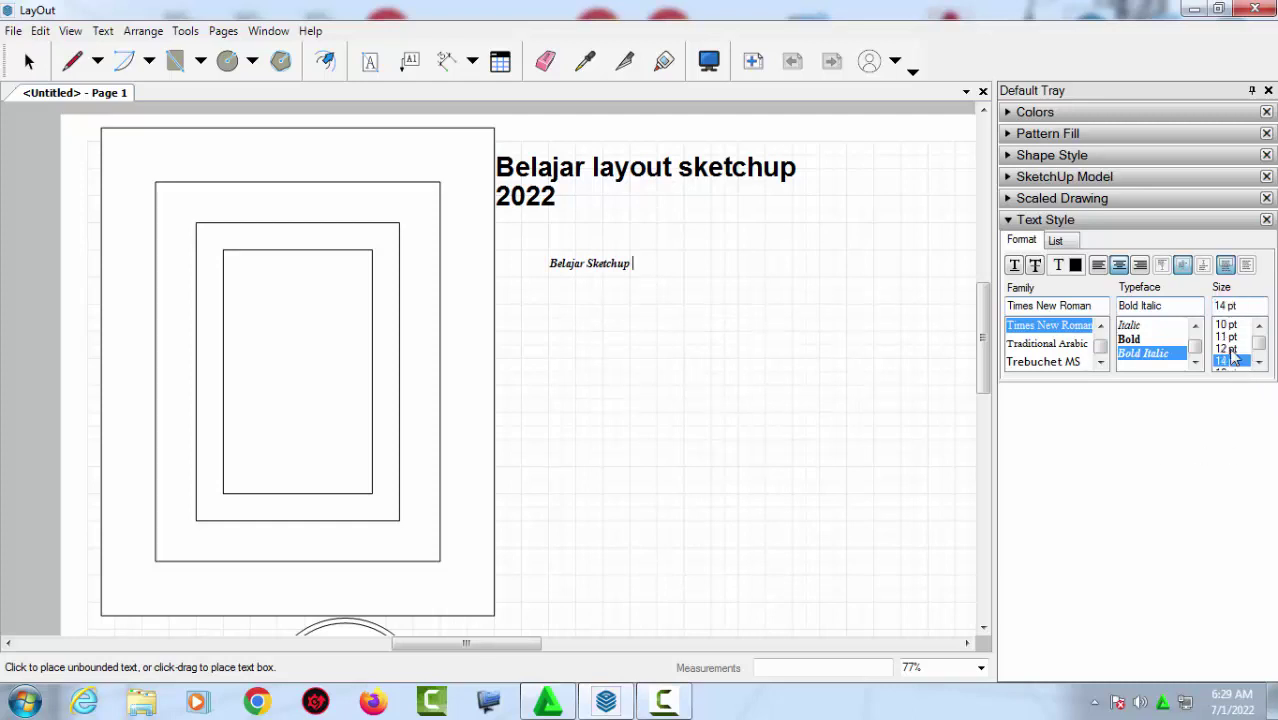
{"action": "scroll", "coordinate": [1259, 343], "scroll_direction": "down", "scroll_amount": 5}
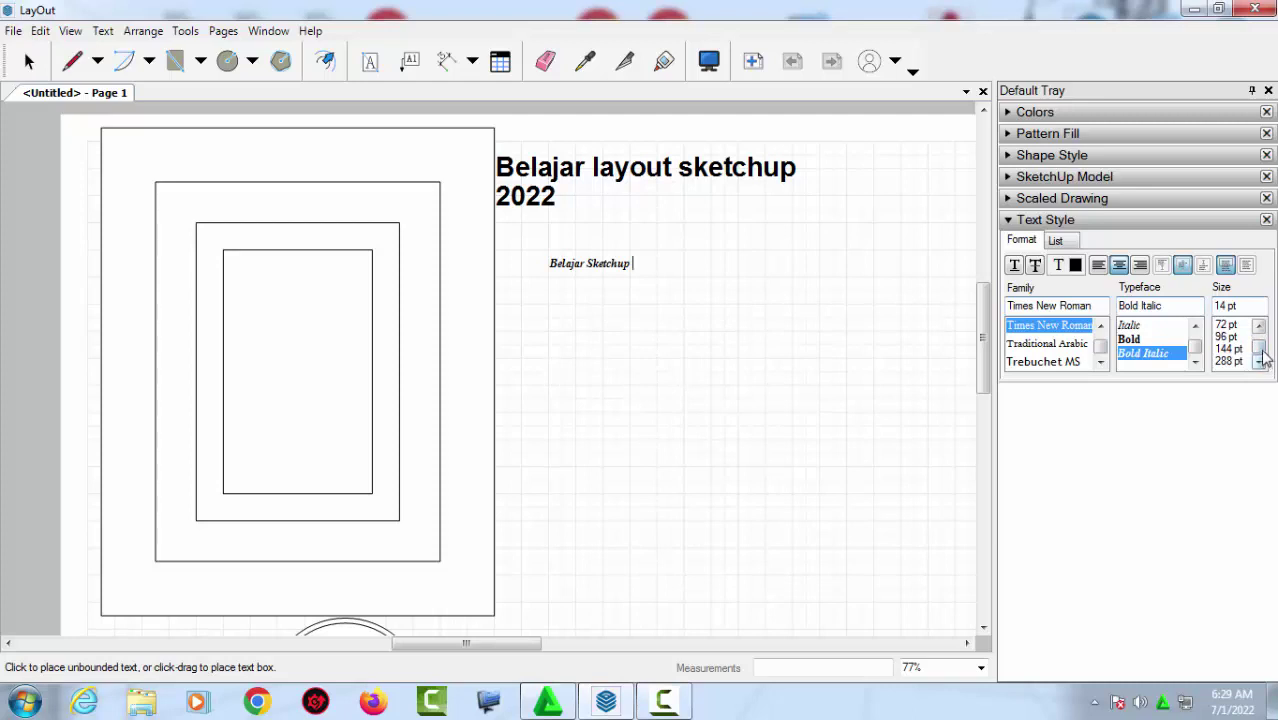
{"action": "left_click", "coordinate": [1259, 327]}
{"action": "left_click", "coordinate": [1259, 327]}
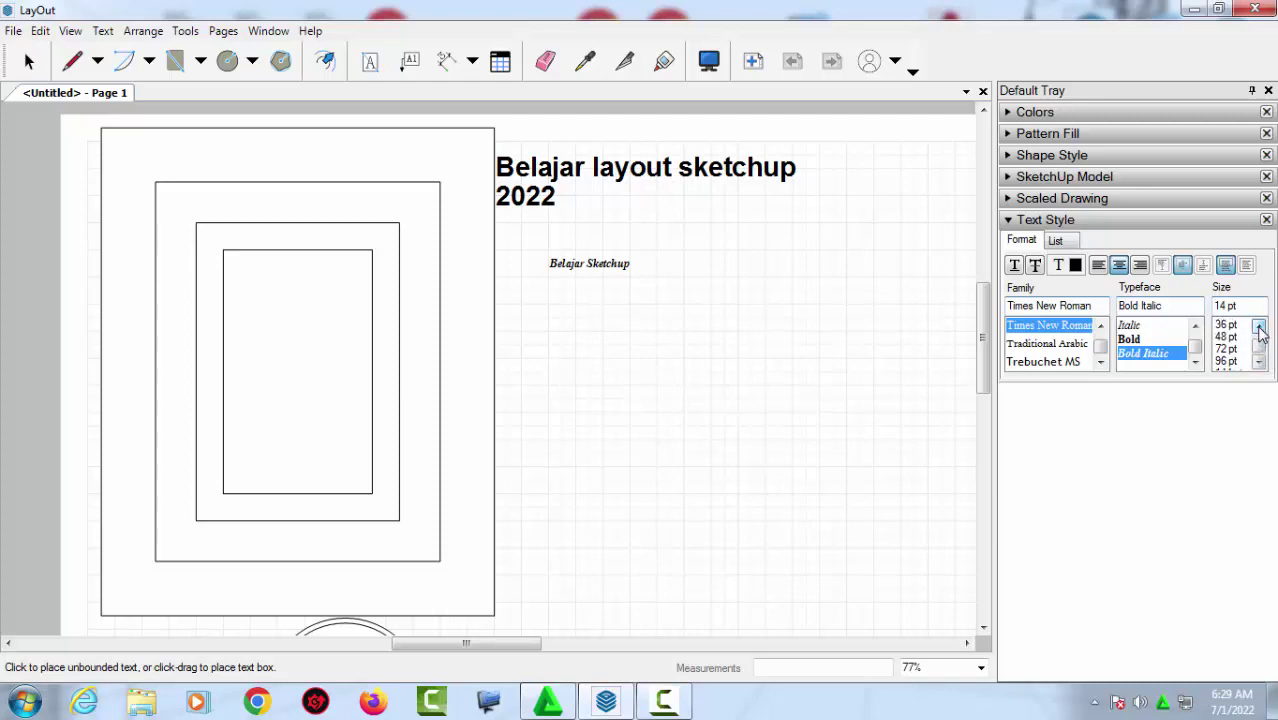
{"action": "left_click", "coordinate": [1259, 327]}
{"action": "left_click", "coordinate": [1228, 337]}
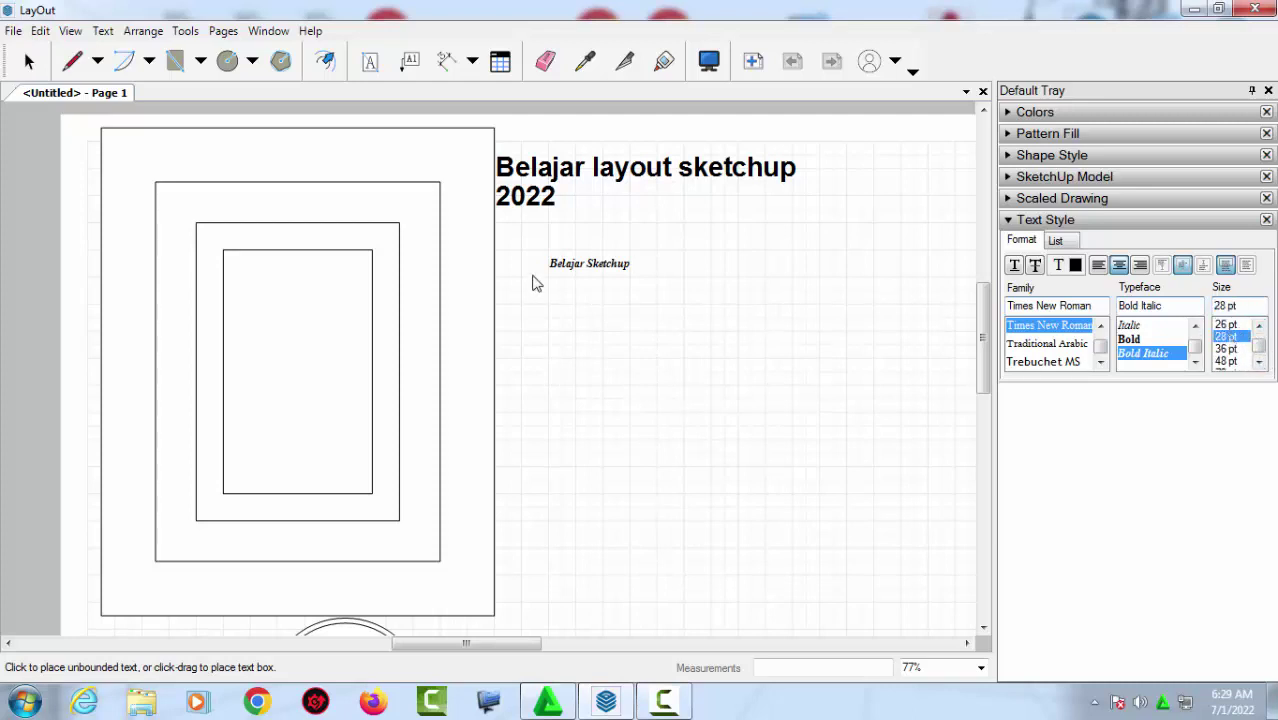
{"action": "key", "text": "Escape"}
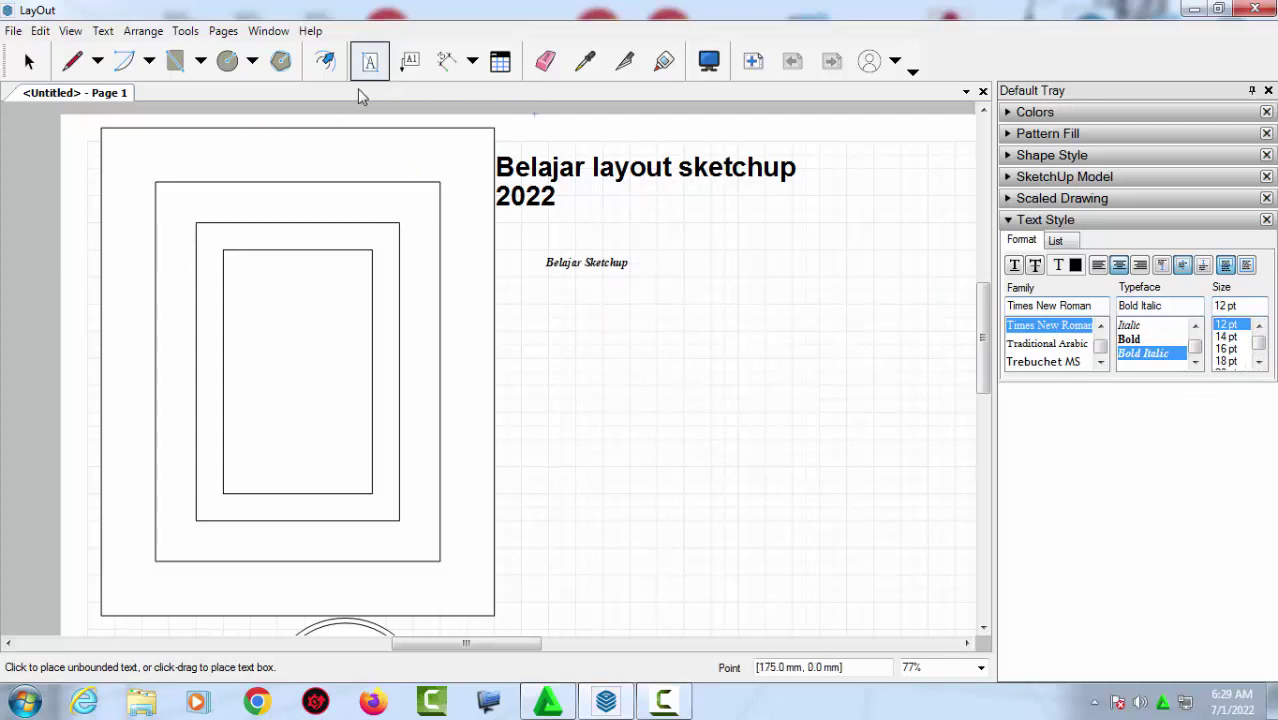
Choose 24 pt and type 'Belajar Layout Sketchup 2022' as new text below the caption.
{"action": "left_click", "coordinate": [1258, 362]}
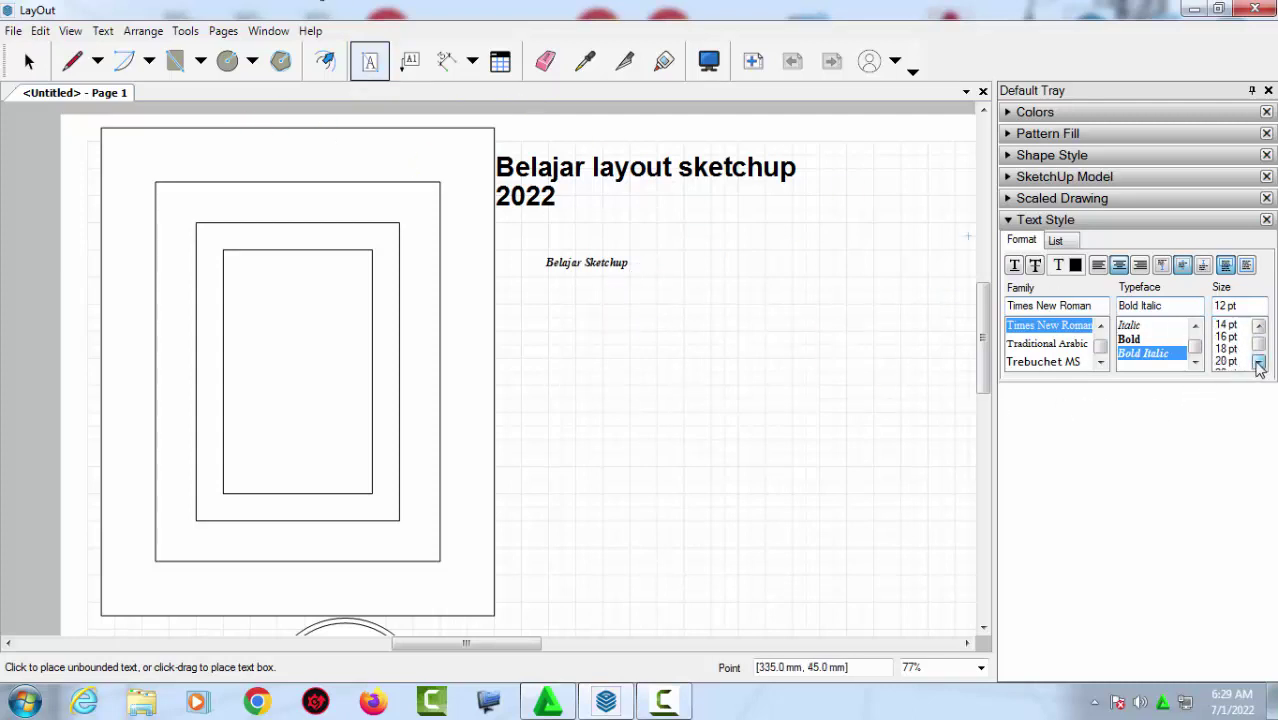
{"action": "left_click", "coordinate": [1248, 360]}
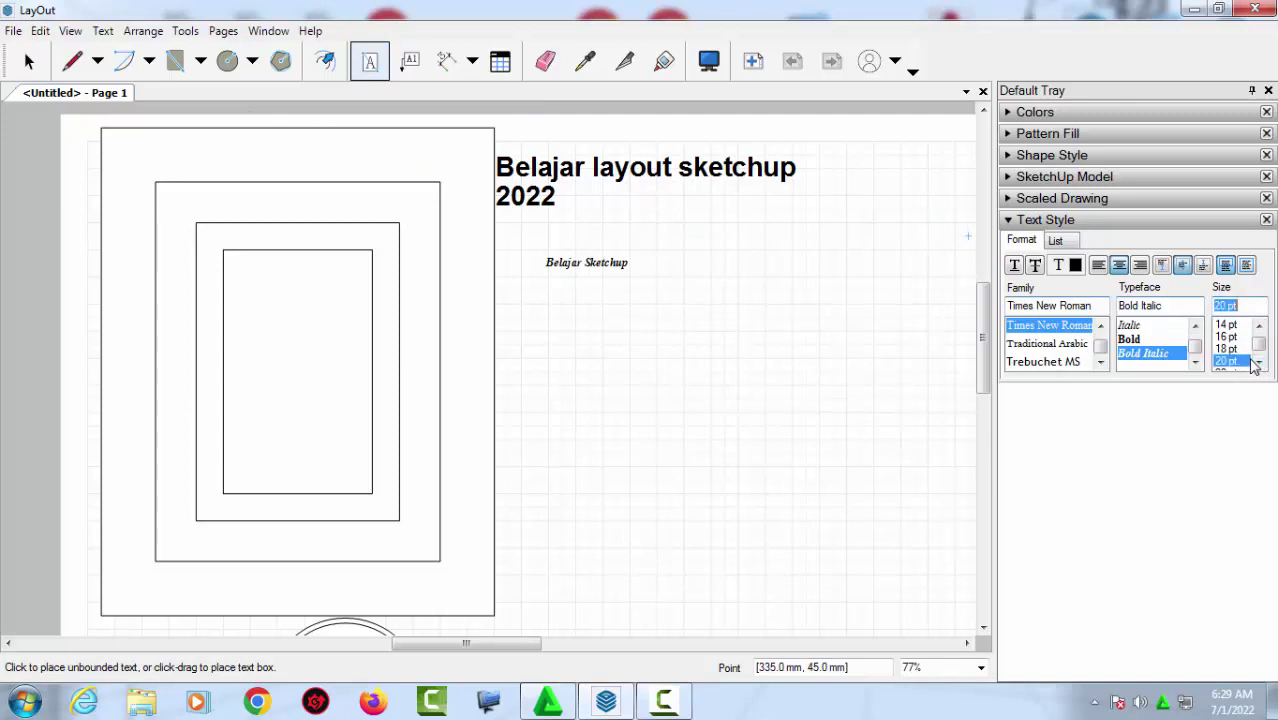
{"action": "left_click", "coordinate": [1258, 362]}
{"action": "left_click", "coordinate": [1258, 362]}
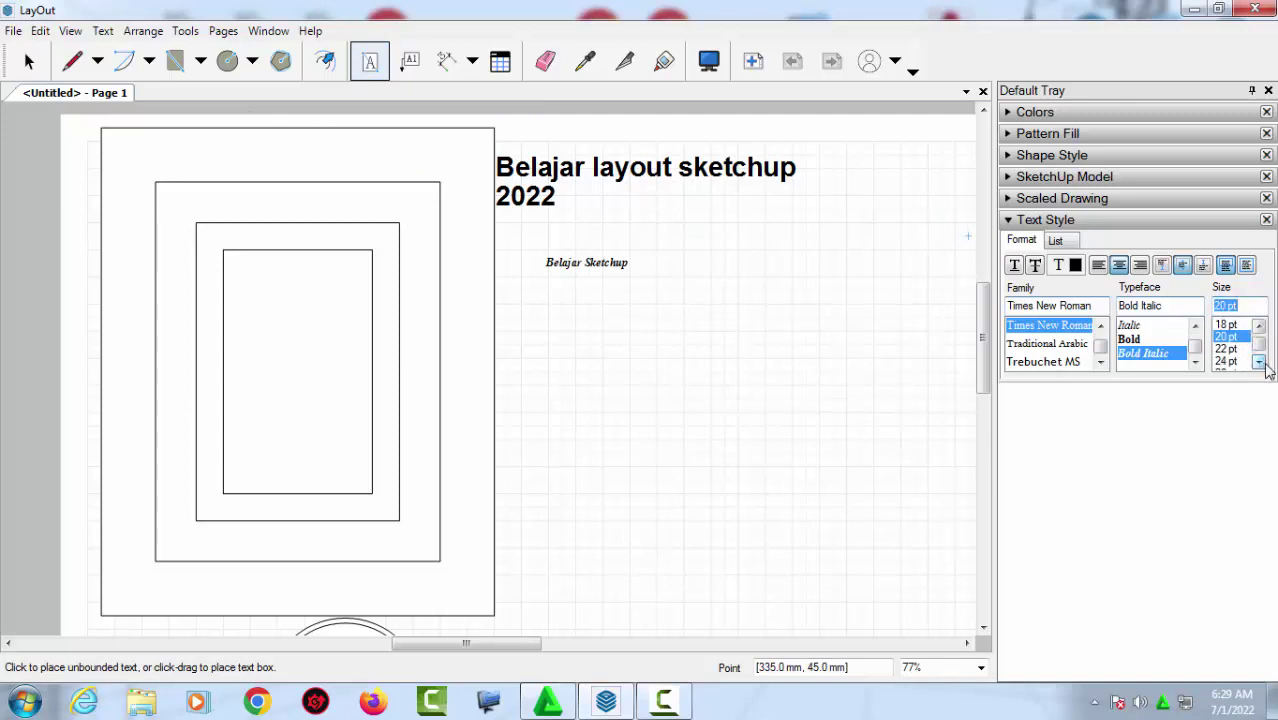
{"action": "left_click", "coordinate": [1258, 362]}
{"action": "left_click", "coordinate": [1226, 348]}
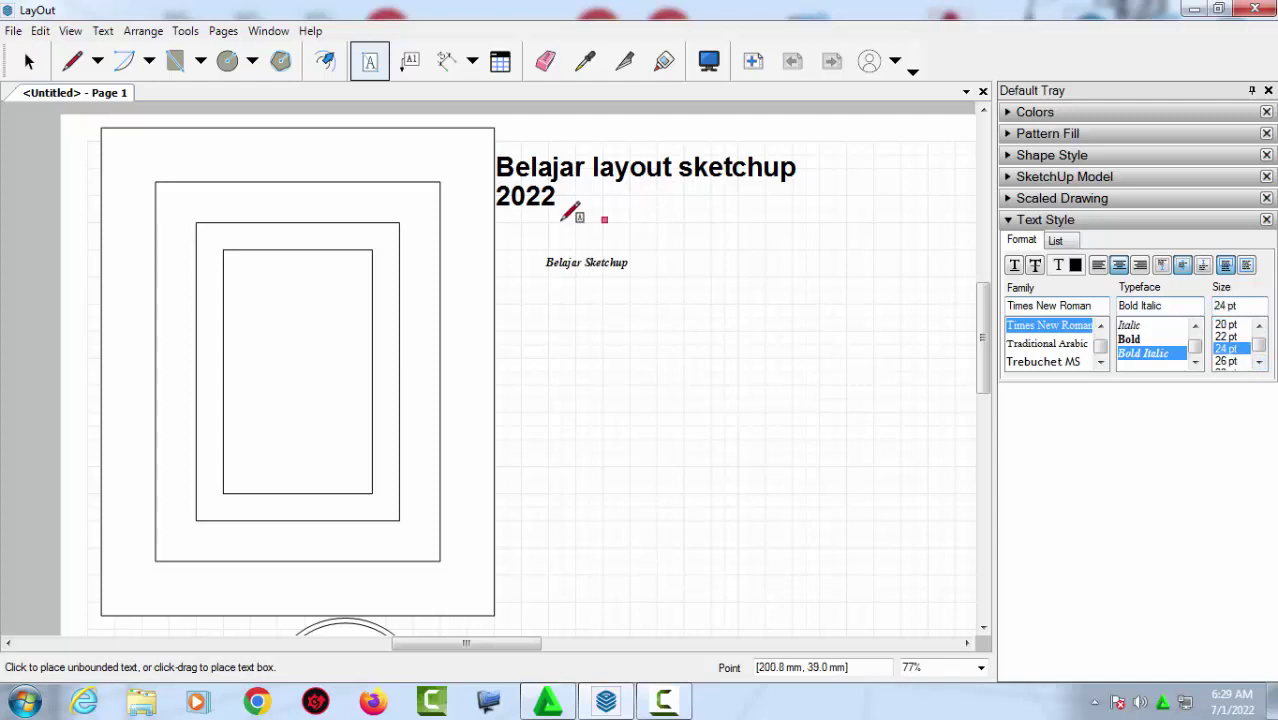
{"action": "left_click", "coordinate": [564, 328]}
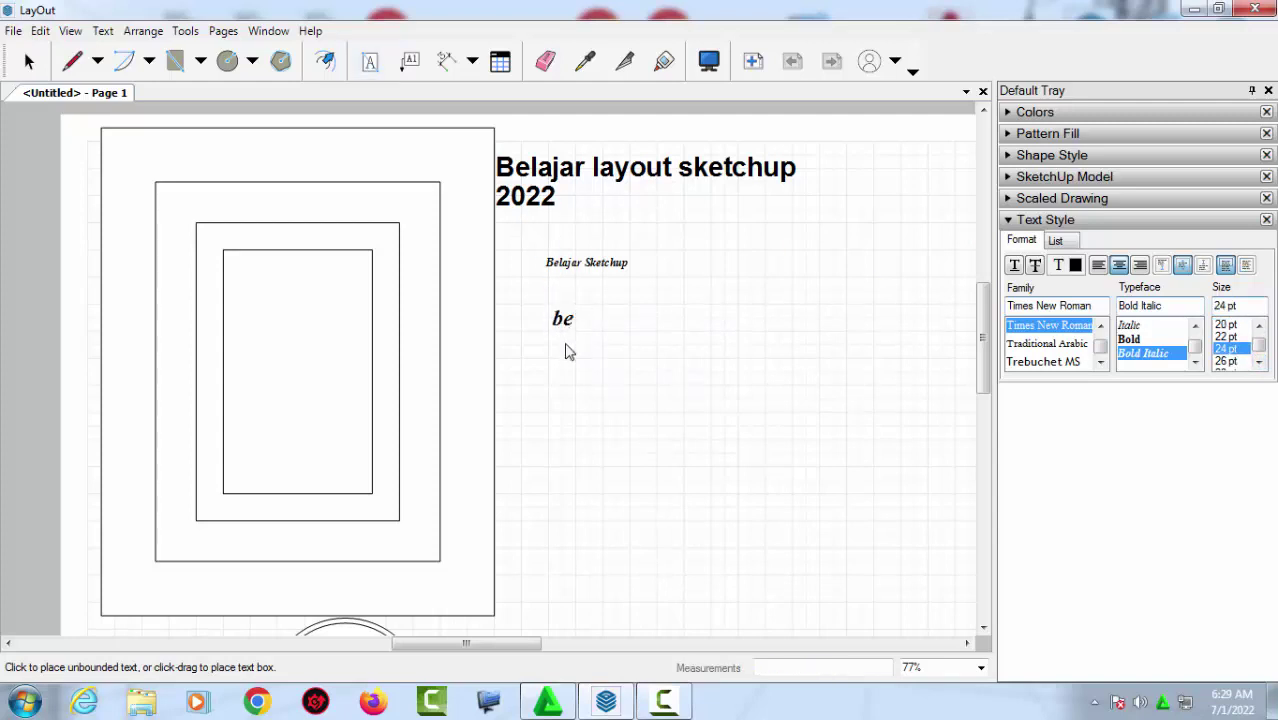
{"action": "type", "text": "el"}
{"action": "type", "text": "ajar"}
{"action": "type", "text": " Layout"}
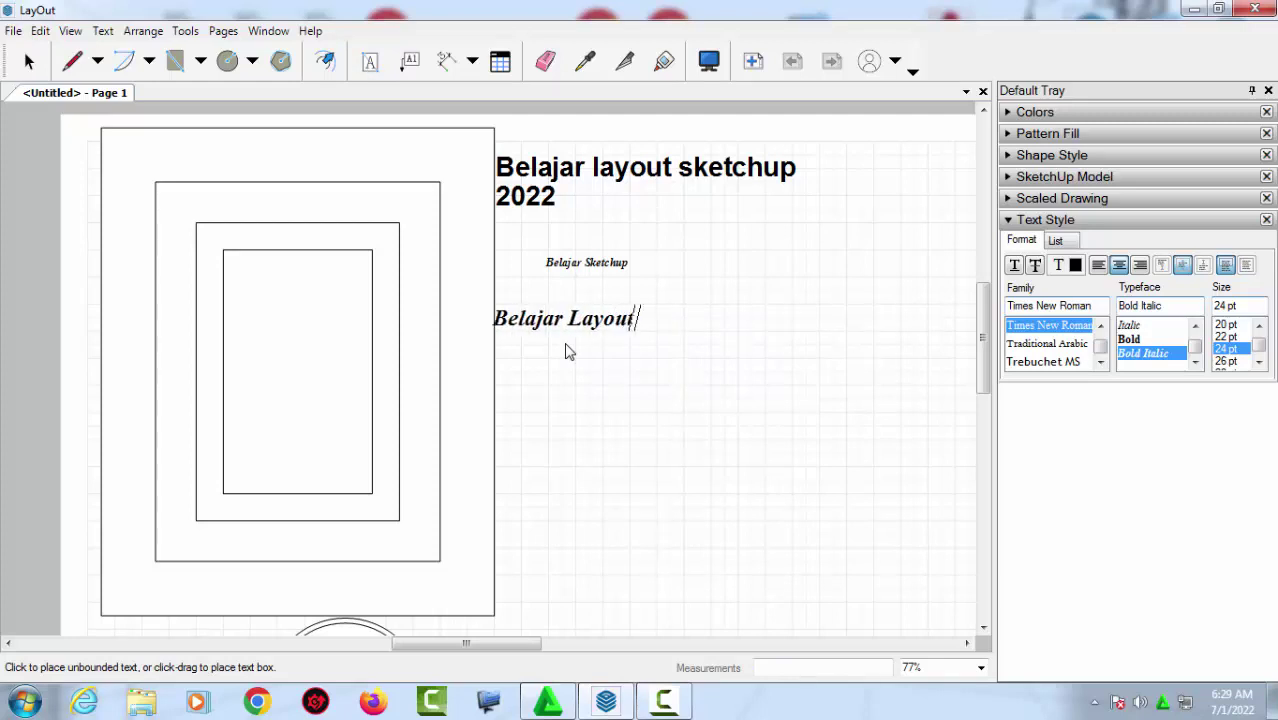
{"action": "type", "text": " Sketc"}
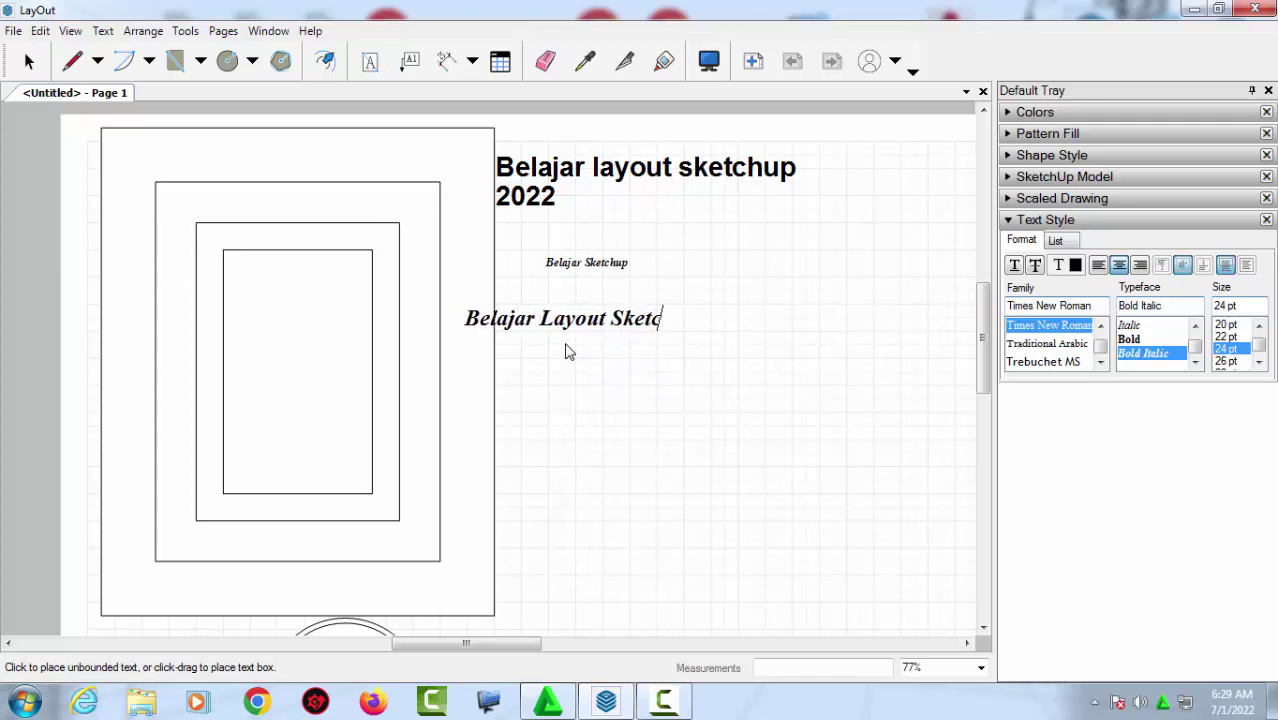
{"action": "type", "text": "hup 202"}
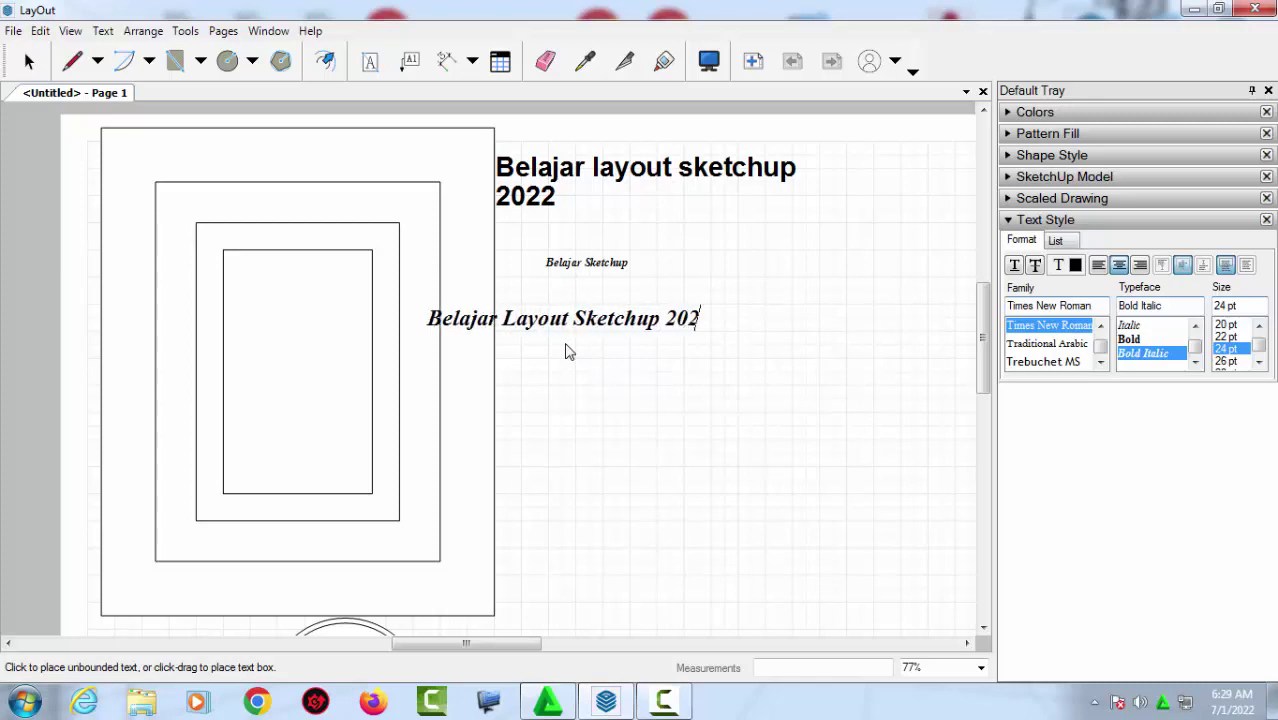
{"action": "type", "text": "2"}
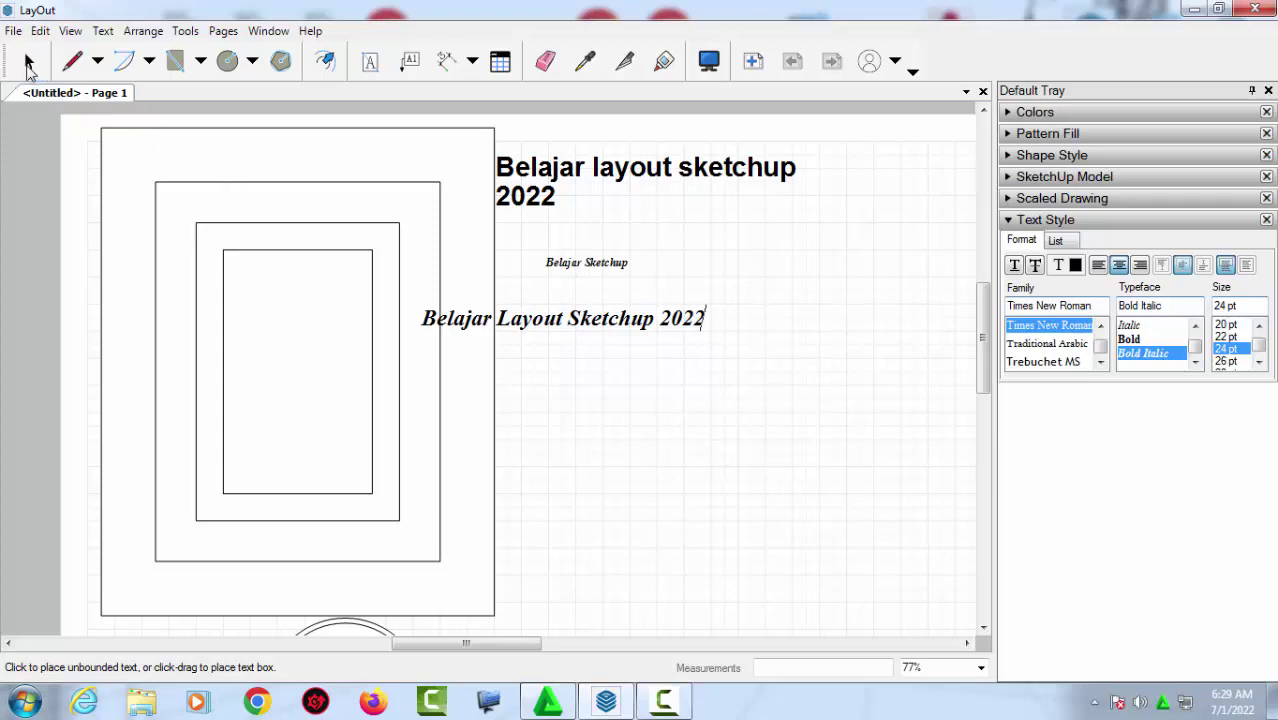
{"action": "left_click", "coordinate": [28, 64]}
Shift the 2022 text line right and the Arial title right and slightly down, then recentre the page.
{"action": "left_click", "coordinate": [558, 324]}
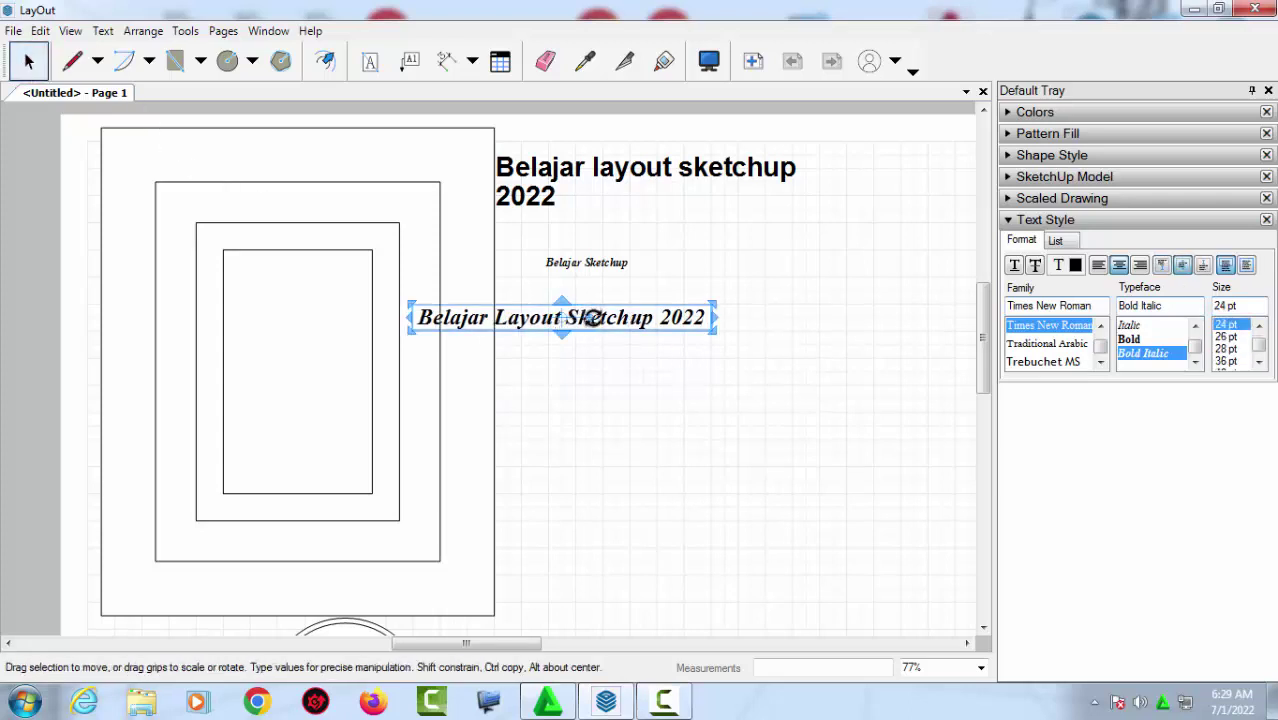
{"action": "left_click_drag", "start_coordinate": [530, 313], "coordinate": [691, 303]}
{"action": "left_click", "coordinate": [600, 172]}
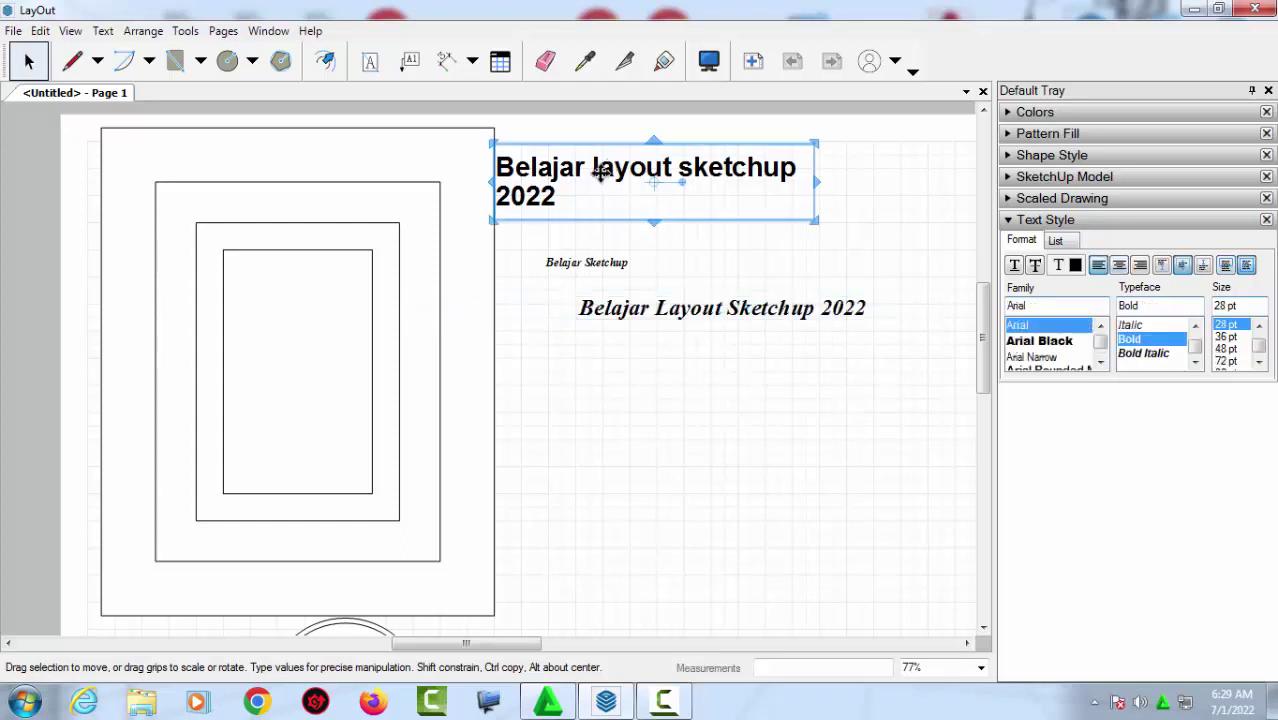
{"action": "left_click_drag", "start_coordinate": [600, 172], "coordinate": [716, 194]}
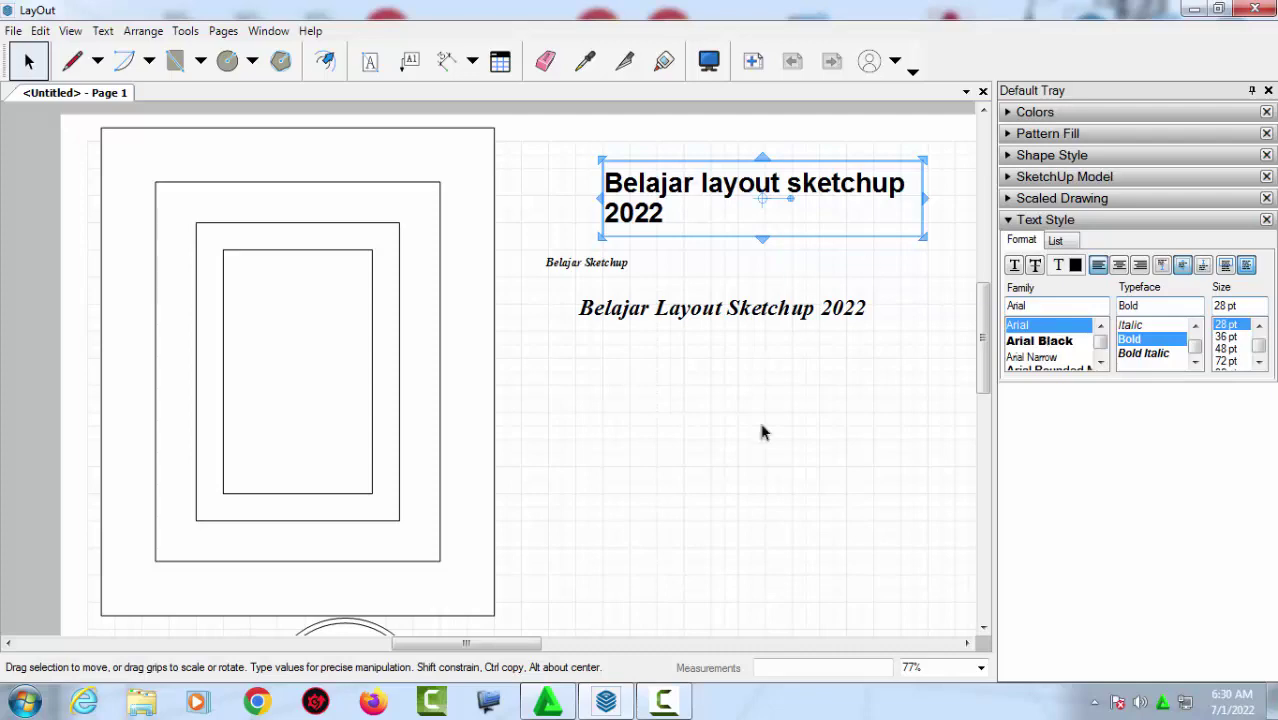
{"action": "scroll", "coordinate": [690, 424], "scroll_direction": "down", "scroll_amount": 1}
{"action": "scroll", "coordinate": [679, 422], "scroll_direction": "down", "scroll_amount": 1}
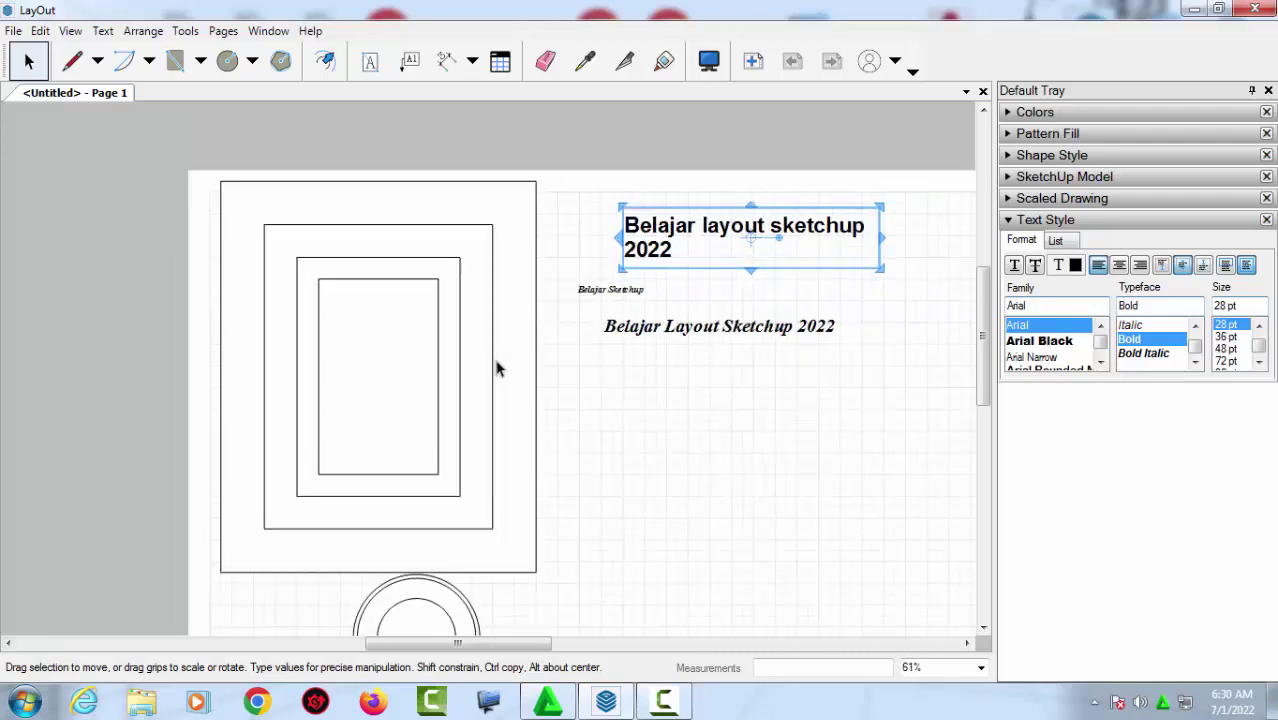
{"action": "middle_click_drag", "start_coordinate": [499, 368], "coordinate": [316, 313]}
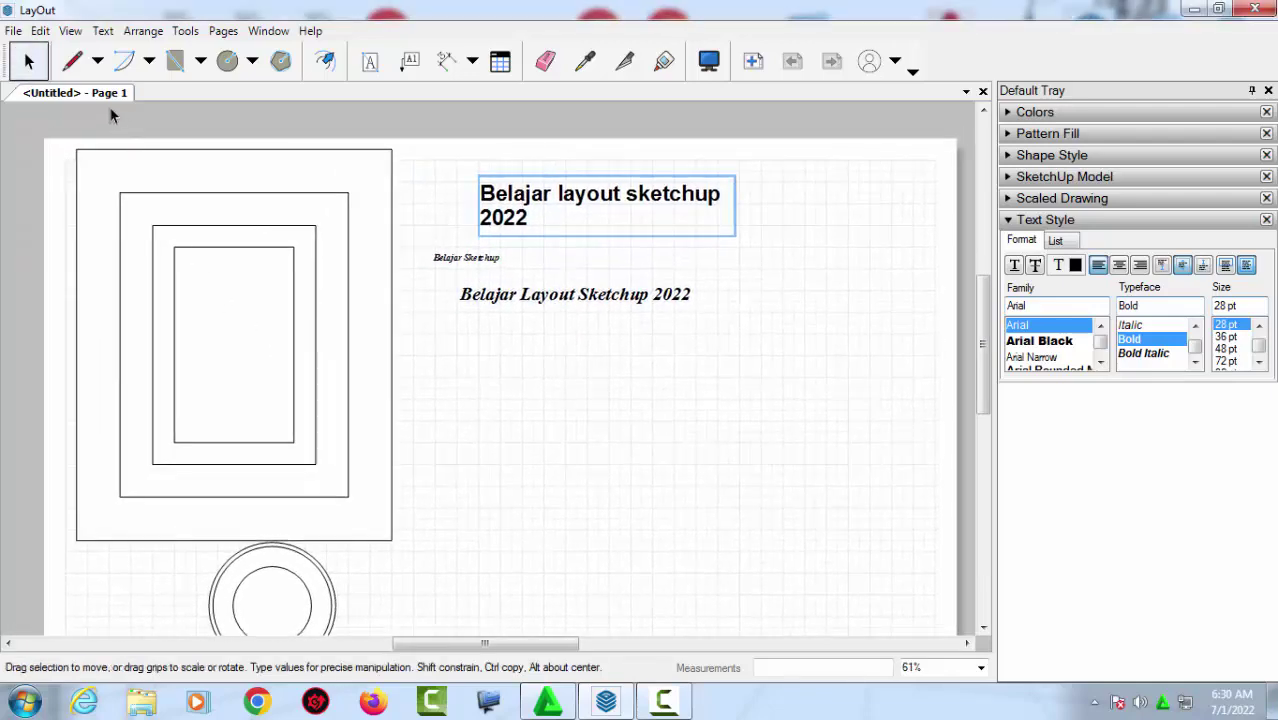
Switch to straight lines and draw a horizontal line about 70 mm long beneath the texts.
{"action": "left_click", "coordinate": [97, 60]}
{"action": "left_click", "coordinate": [103, 94]}
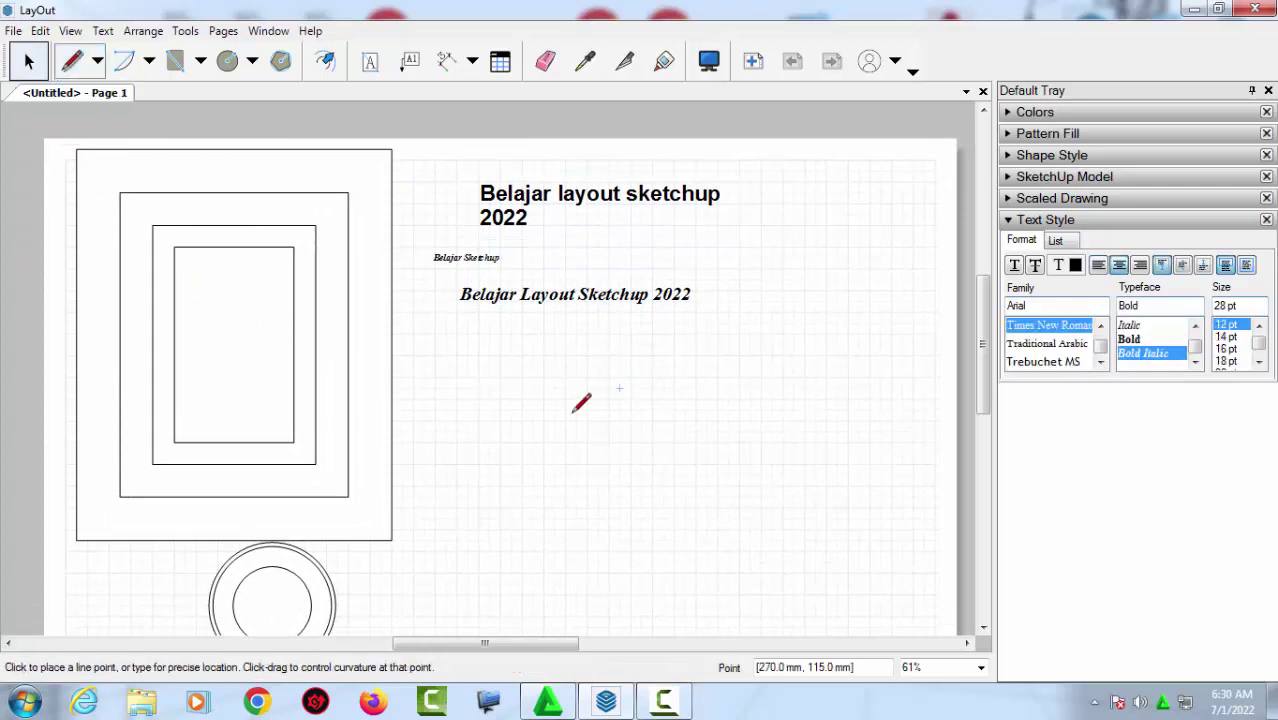
{"action": "scroll", "coordinate": [573, 411], "scroll_direction": "up", "scroll_amount": 1}
{"action": "left_click", "coordinate": [501, 456]}
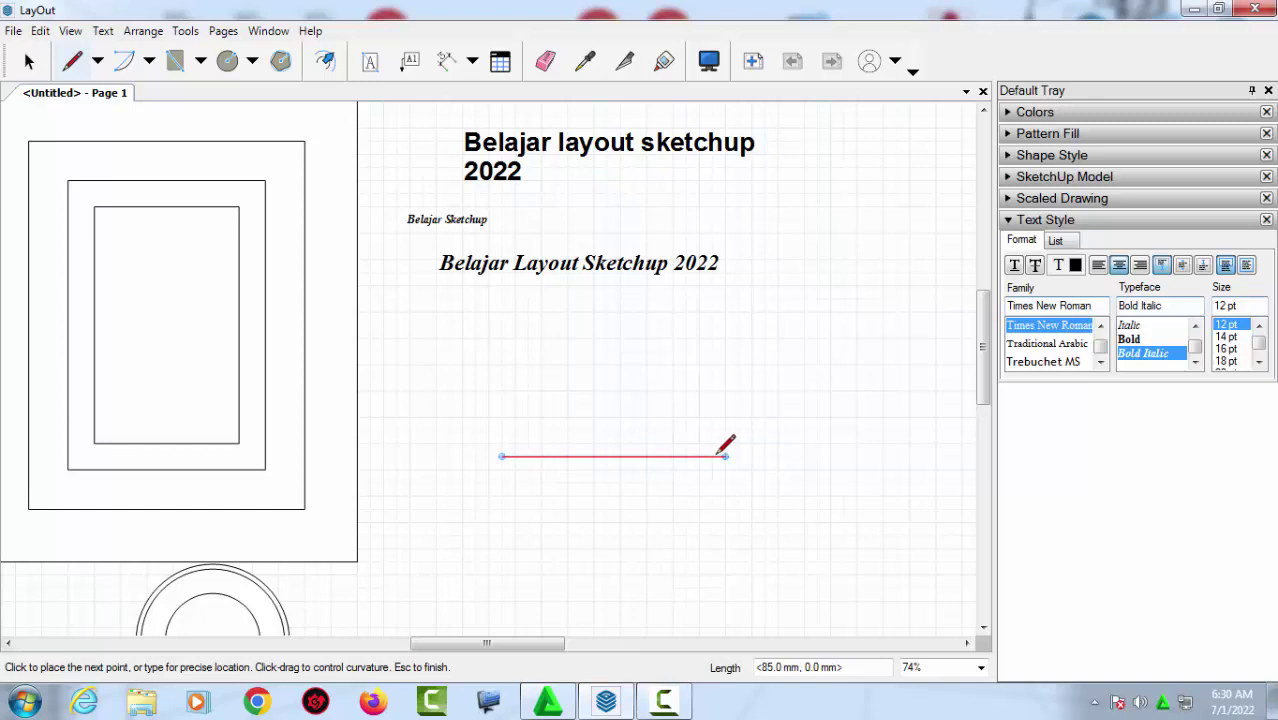
{"action": "key", "text": "Escape"}
{"action": "scroll", "coordinate": [572, 414], "scroll_direction": "up", "scroll_amount": 1}
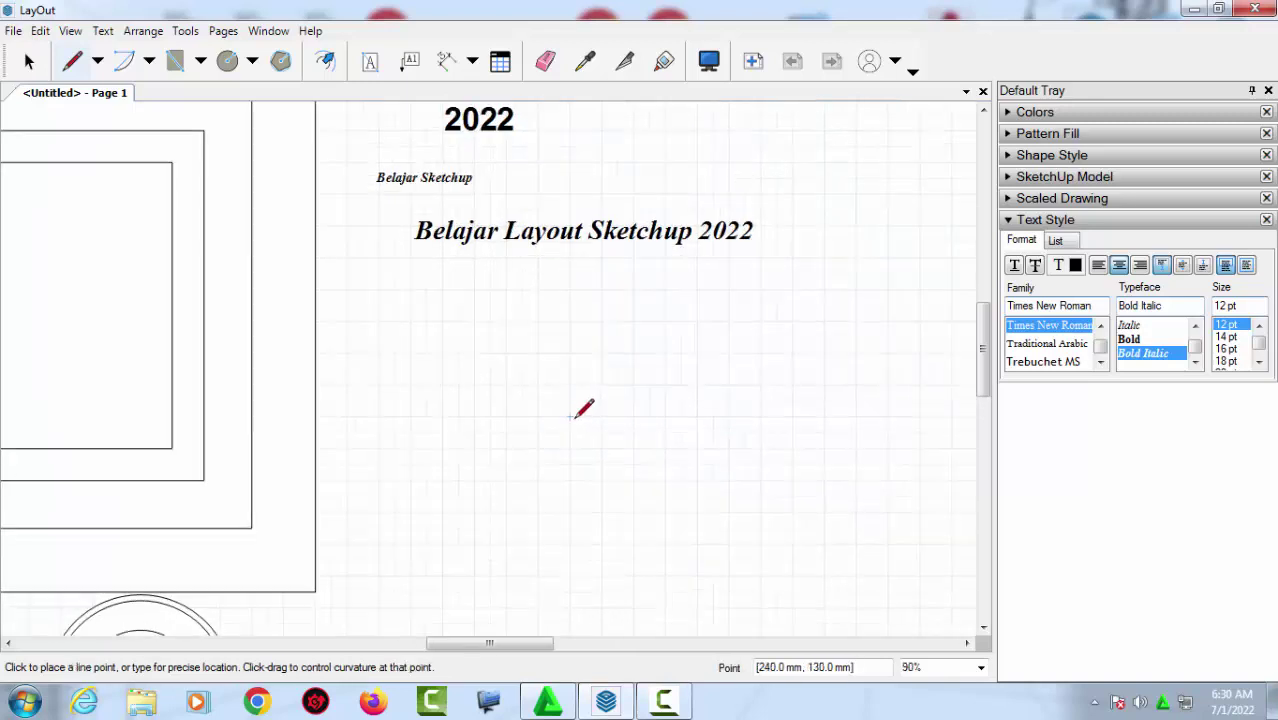
{"action": "left_click", "coordinate": [574, 416]}
{"action": "key", "text": "Escape"}
{"action": "left_click", "coordinate": [570, 368]}
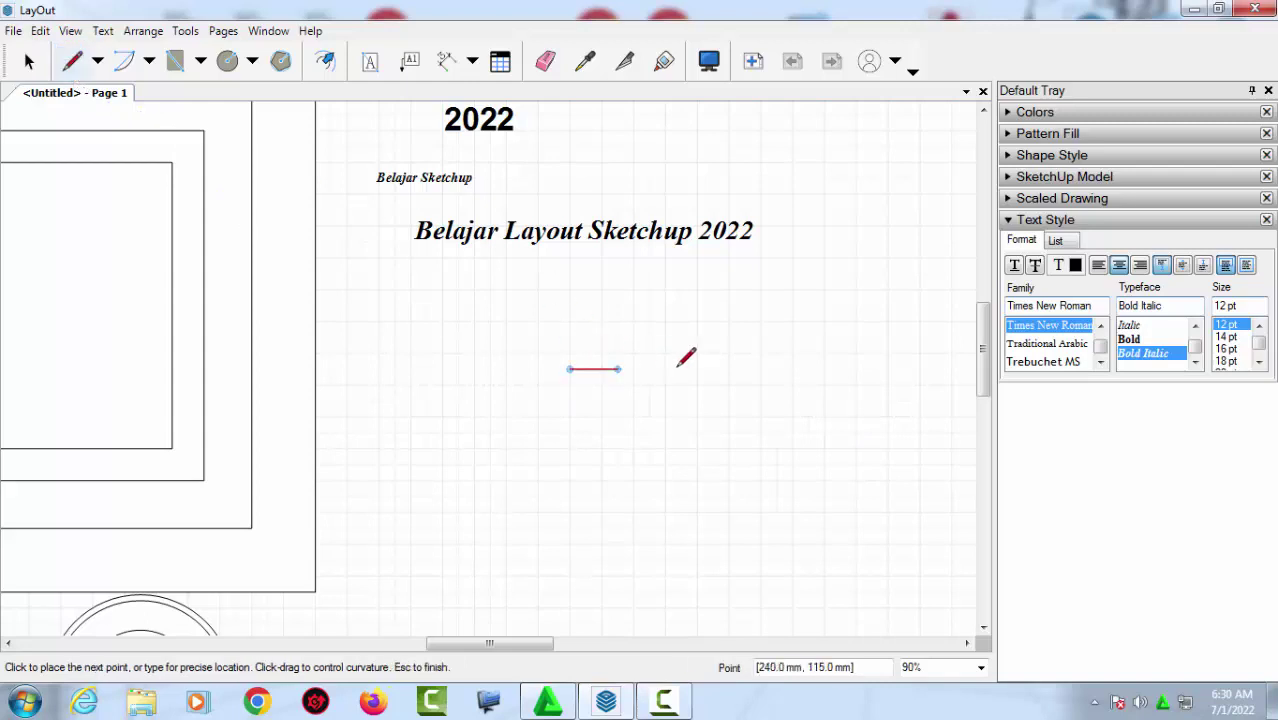
{"action": "left_click", "coordinate": [793, 368]}
{"action": "key", "text": "space"}
{"action": "scroll", "coordinate": [575, 375], "scroll_direction": "up", "scroll_amount": 1}
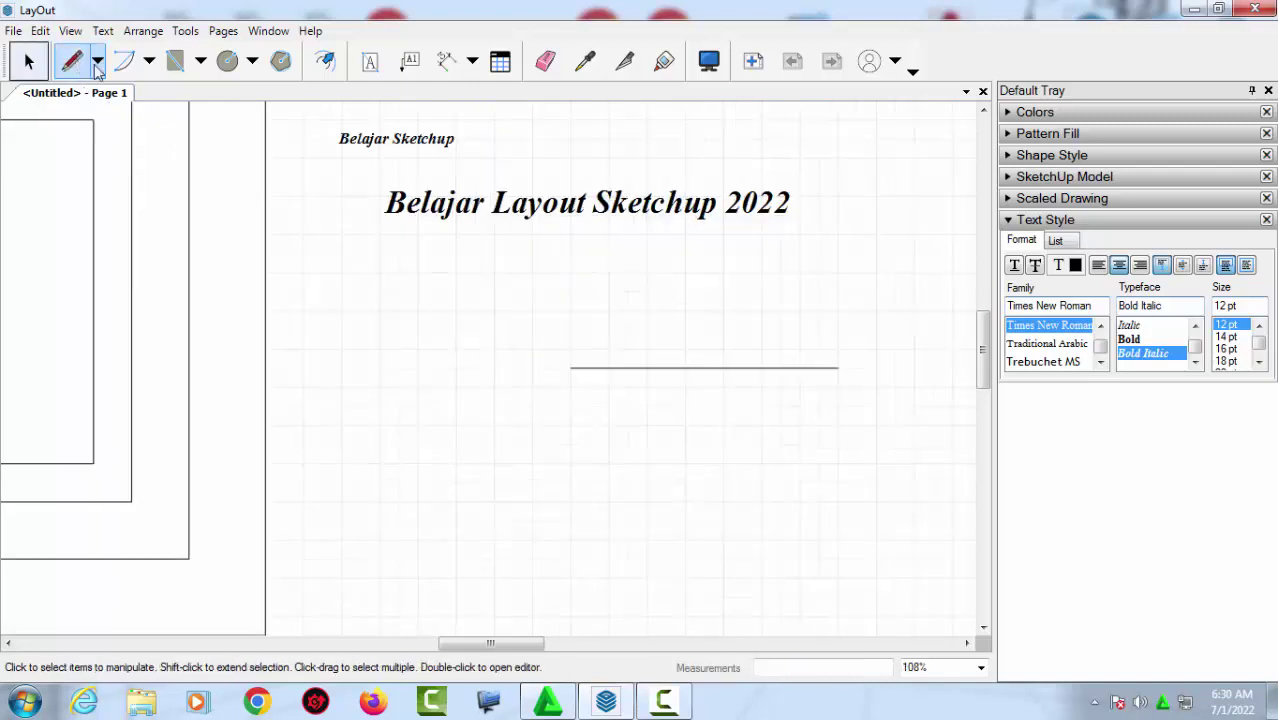
Draw a tall rectangle at the line's left end, redoing the first attempt.
{"action": "left_click", "coordinate": [175, 61]}
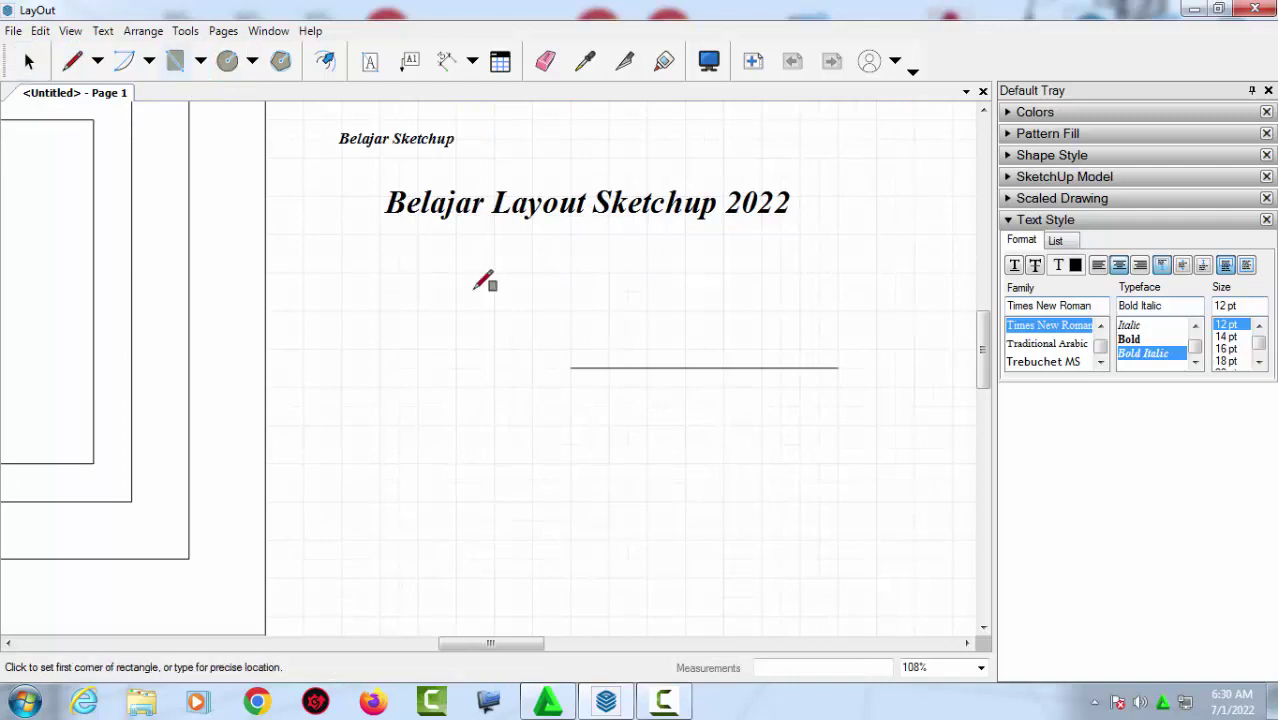
{"action": "scroll", "coordinate": [535, 332], "scroll_direction": "up", "scroll_amount": 2}
{"action": "left_click", "coordinate": [530, 324]}
{"action": "left_click", "coordinate": [583, 376]}
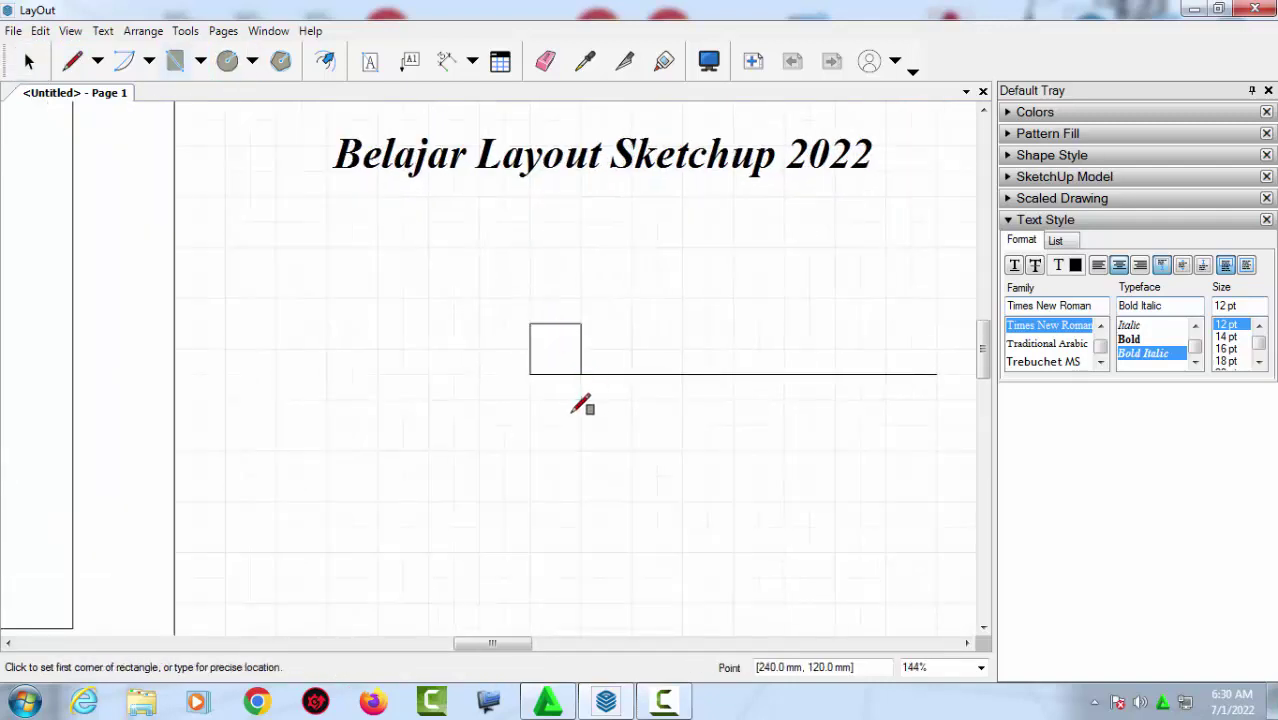
{"action": "scroll", "coordinate": [415, 370], "scroll_direction": "up", "scroll_amount": 1}
{"action": "scroll", "coordinate": [541, 401], "scroll_direction": "up", "scroll_amount": 1}
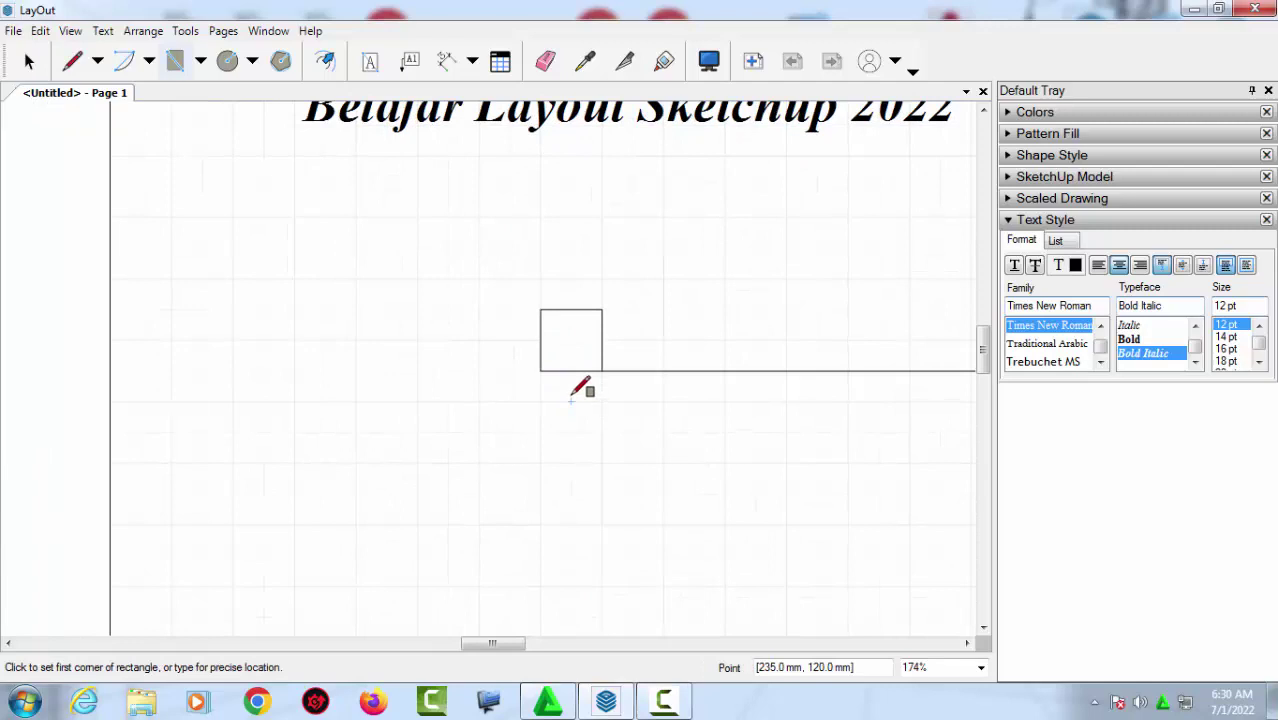
{"action": "key", "text": "ctrl+z"}
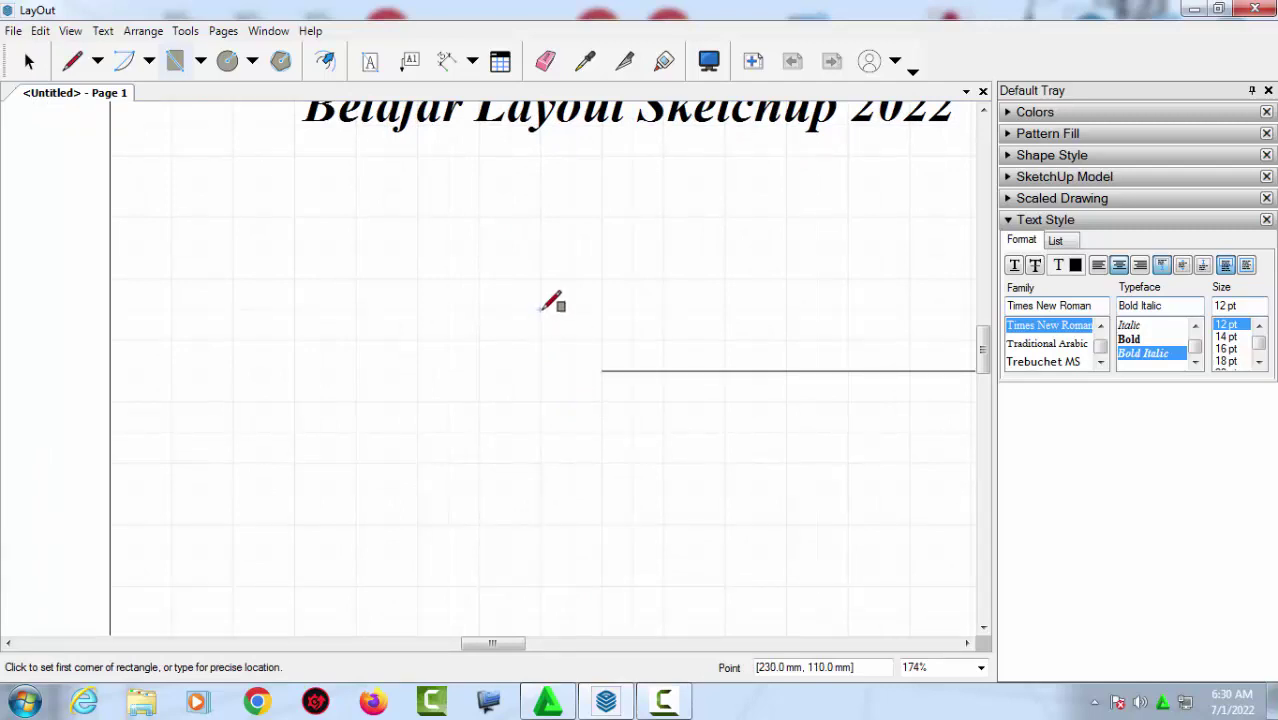
{"action": "left_click", "coordinate": [540, 309]}
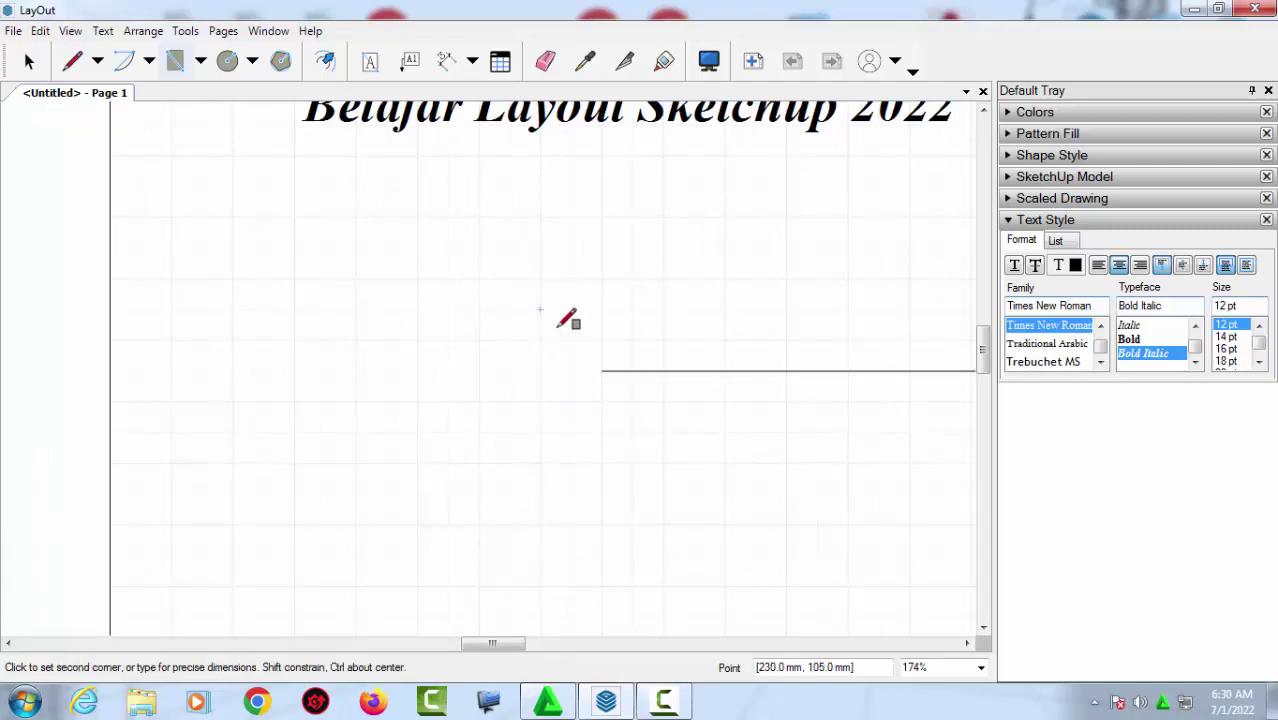
{"action": "left_click", "coordinate": [603, 431]}
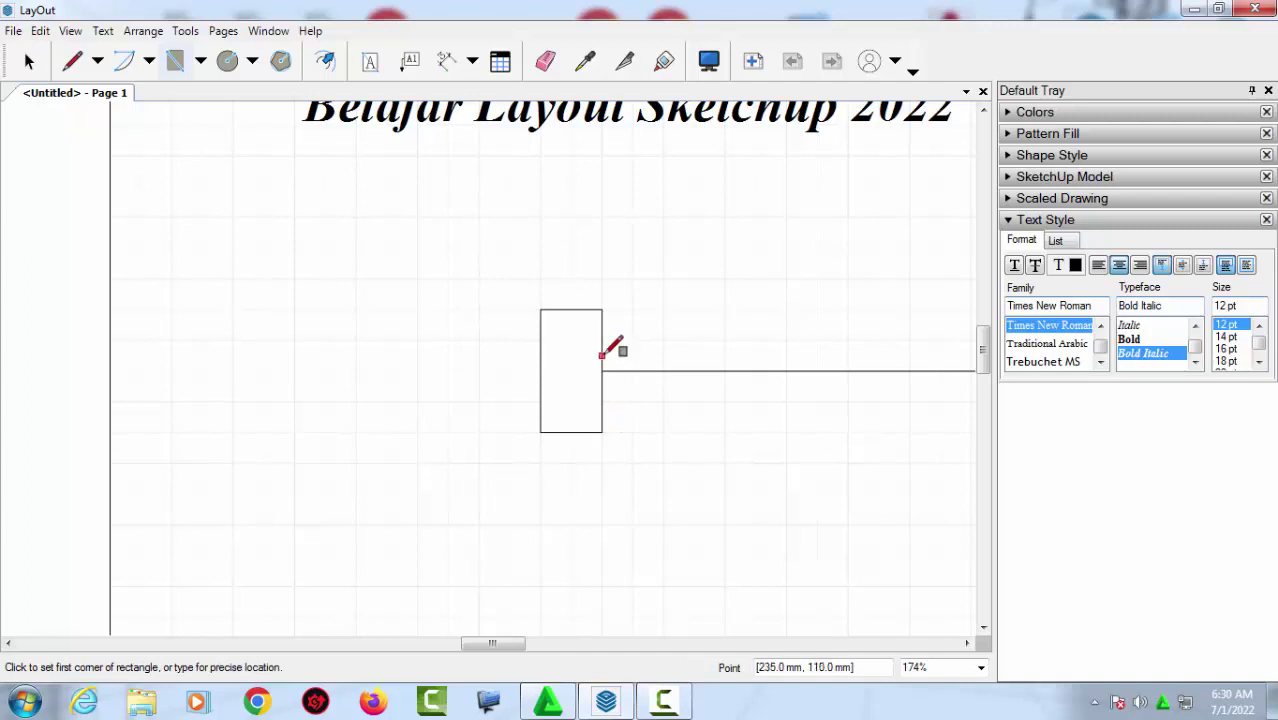
Add a shorter rectangle adjoining the tall one.
{"action": "left_click", "coordinate": [570, 342]}
{"action": "key", "text": "Escape"}
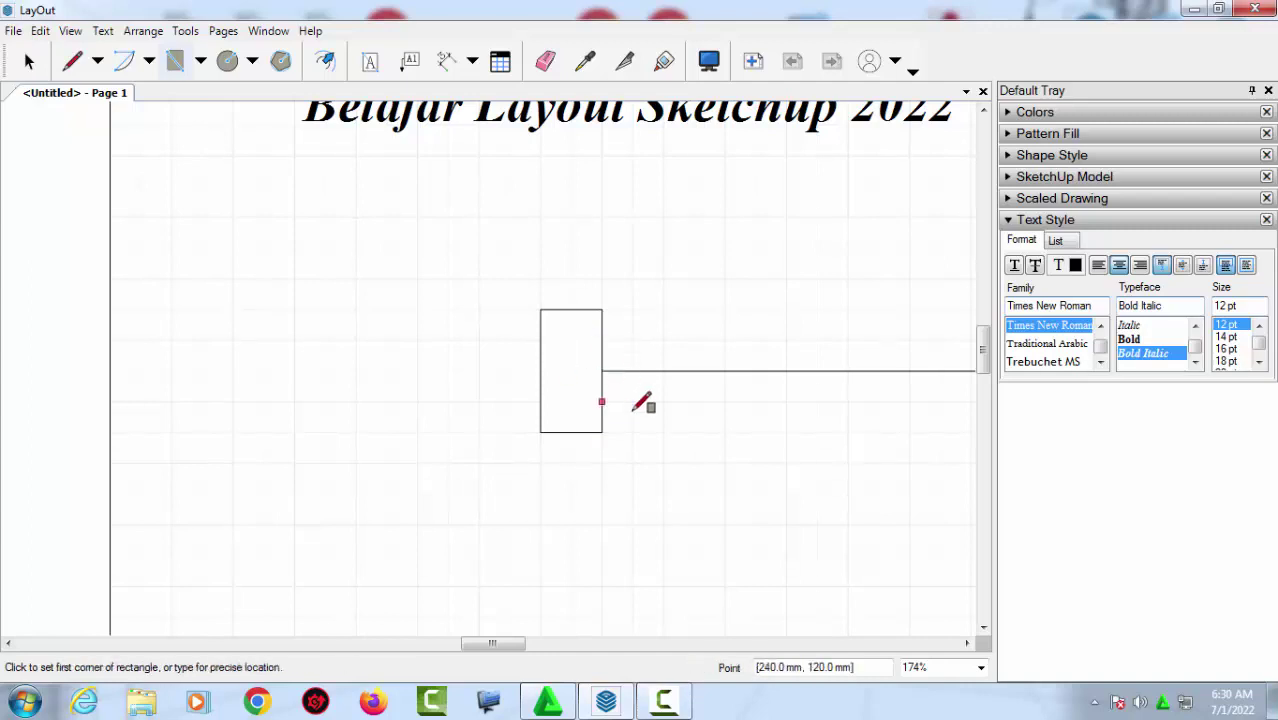
{"action": "scroll", "coordinate": [630, 415], "scroll_direction": "up", "scroll_amount": 1}
{"action": "left_click", "coordinate": [633, 434]}
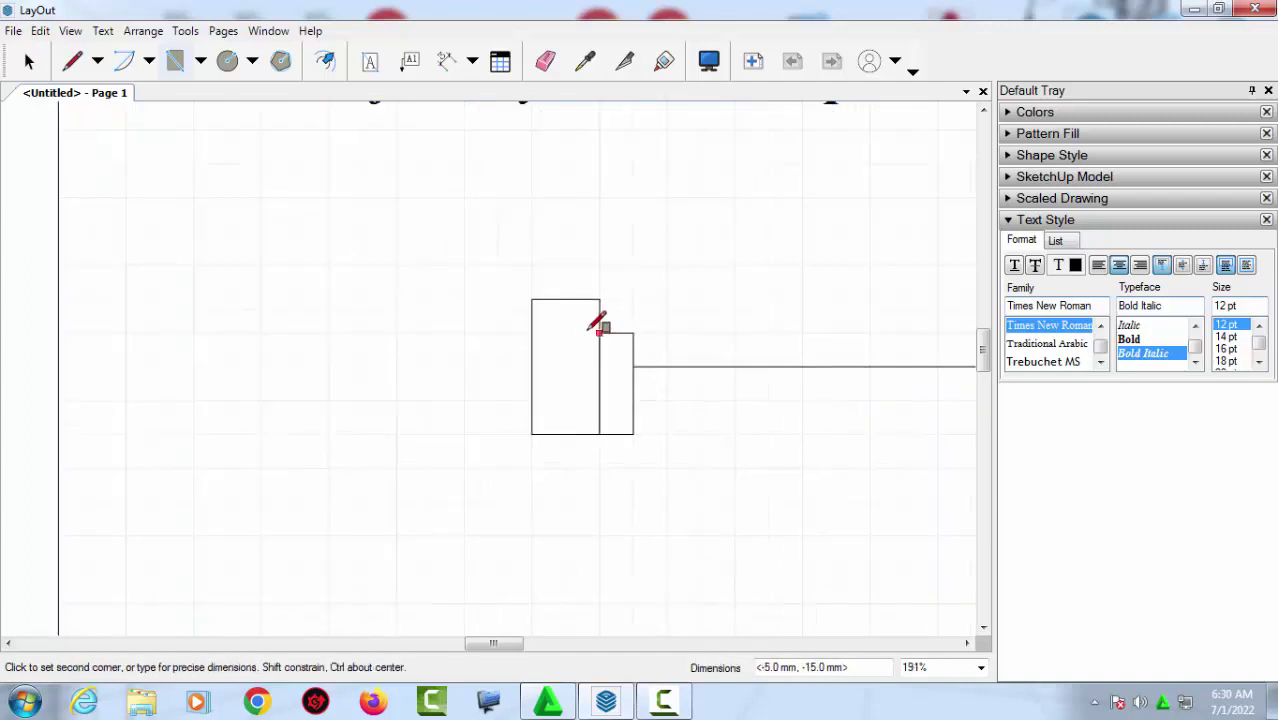
{"action": "left_click", "coordinate": [595, 325]}
Nudge the horizontal line slightly lower.
{"action": "scroll", "coordinate": [450, 322], "scroll_direction": "down", "scroll_amount": 4}
{"action": "key", "text": "space"}
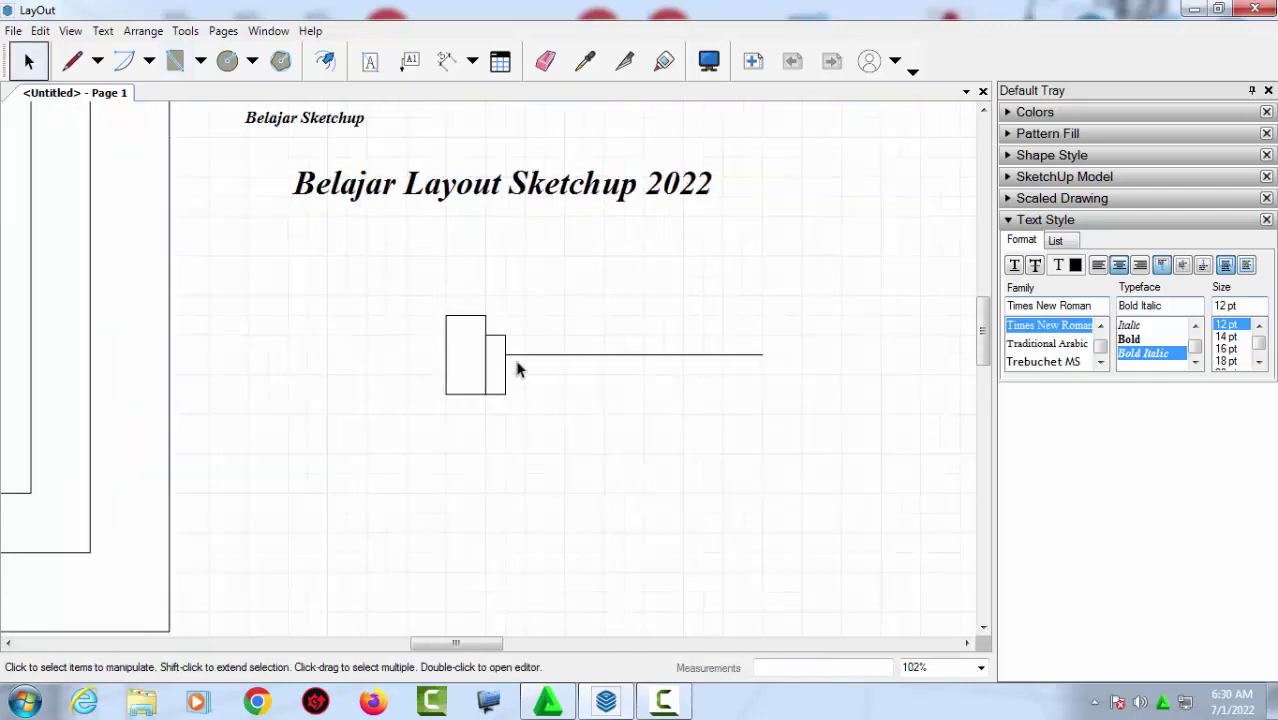
{"action": "left_click", "coordinate": [551, 352]}
{"action": "left_click_drag", "start_coordinate": [556, 350], "coordinate": [559, 362]}
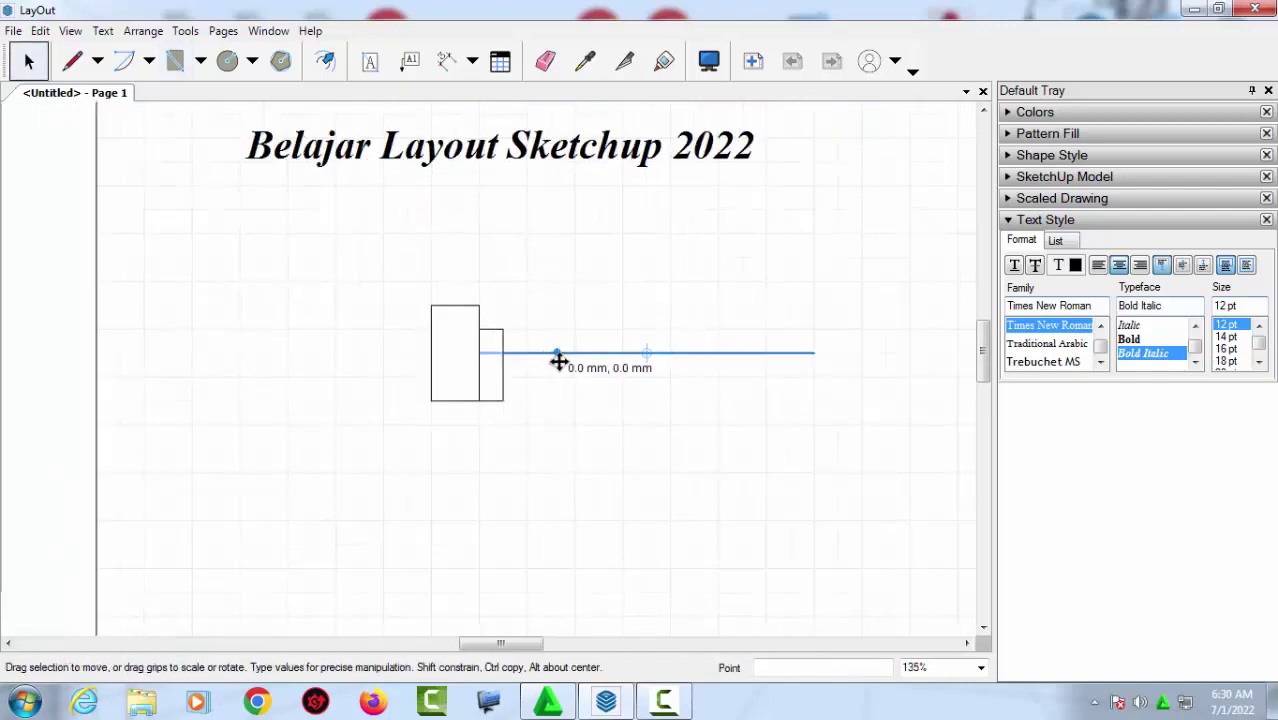
{"action": "left_click", "coordinate": [599, 342]}
{"action": "scroll", "coordinate": [600, 352], "scroll_direction": "down", "scroll_amount": 2}
{"action": "scroll", "coordinate": [600, 352], "scroll_direction": "down", "scroll_amount": 1}
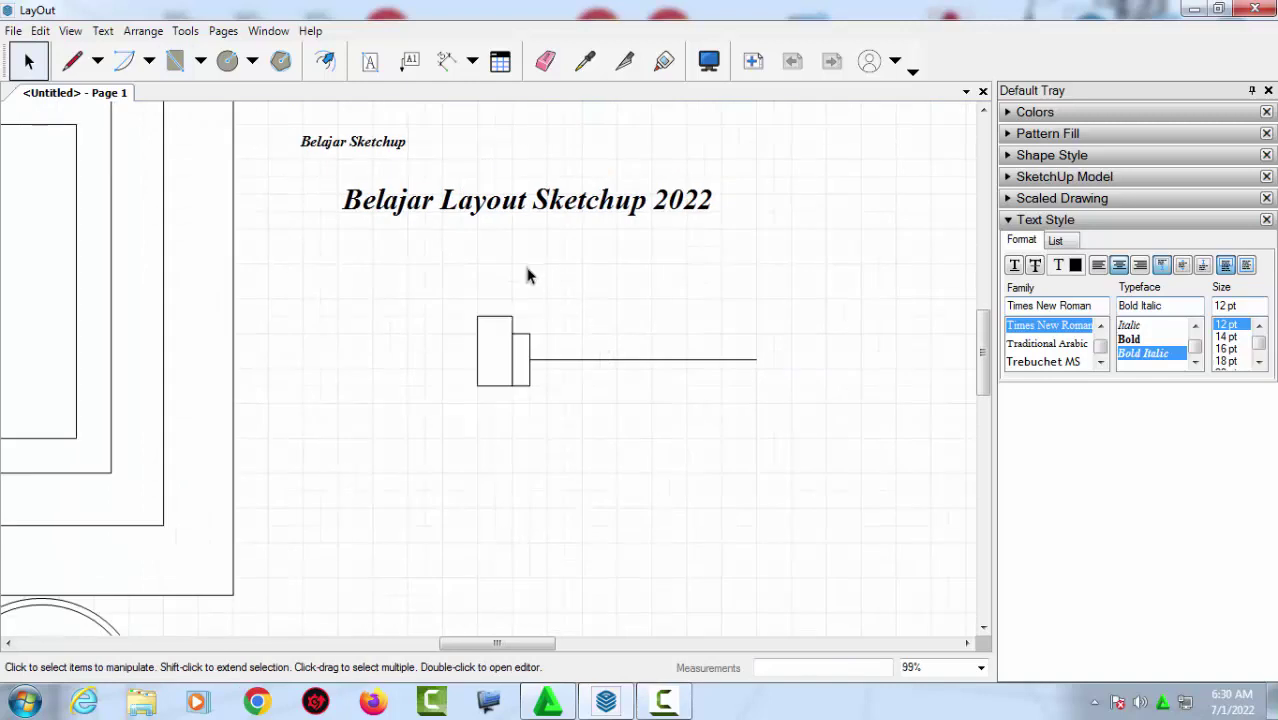
Add the text 'Gambar Kerja' above the line and drag it right to sit on the line.
{"action": "left_click", "coordinate": [370, 61]}
{"action": "scroll", "coordinate": [573, 344], "scroll_direction": "up", "scroll_amount": 4}
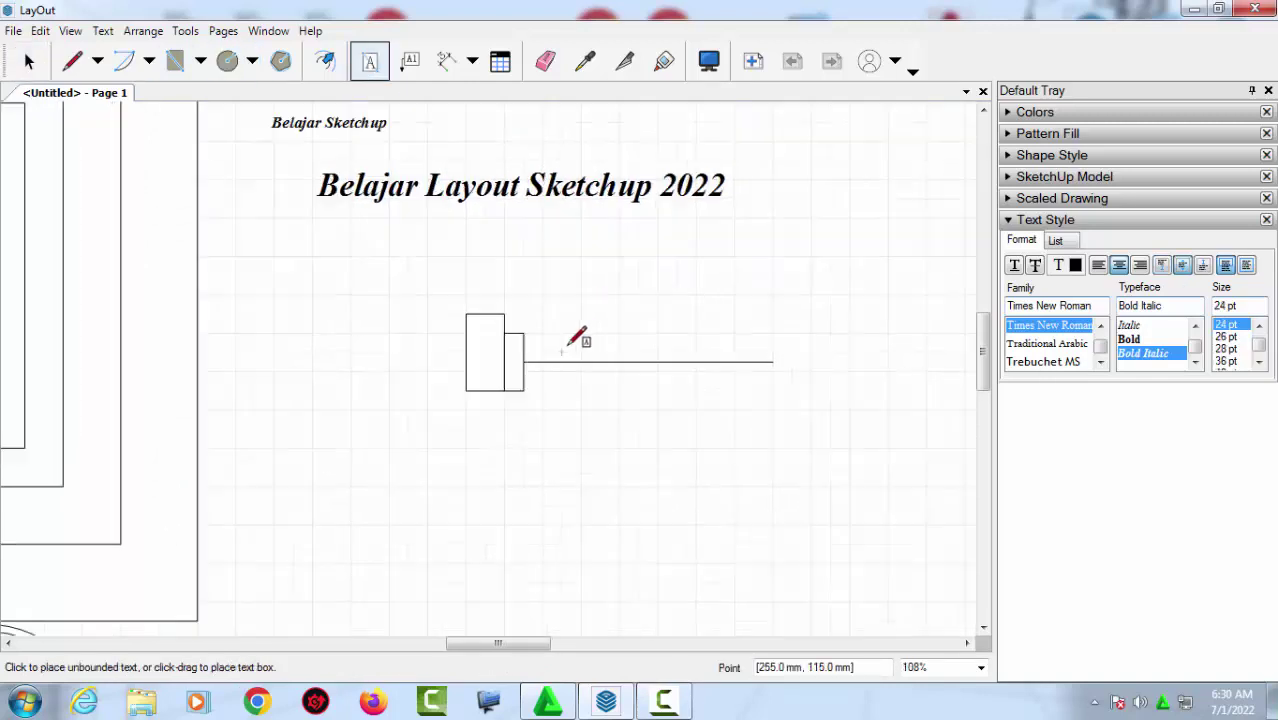
{"action": "left_click", "coordinate": [562, 325]}
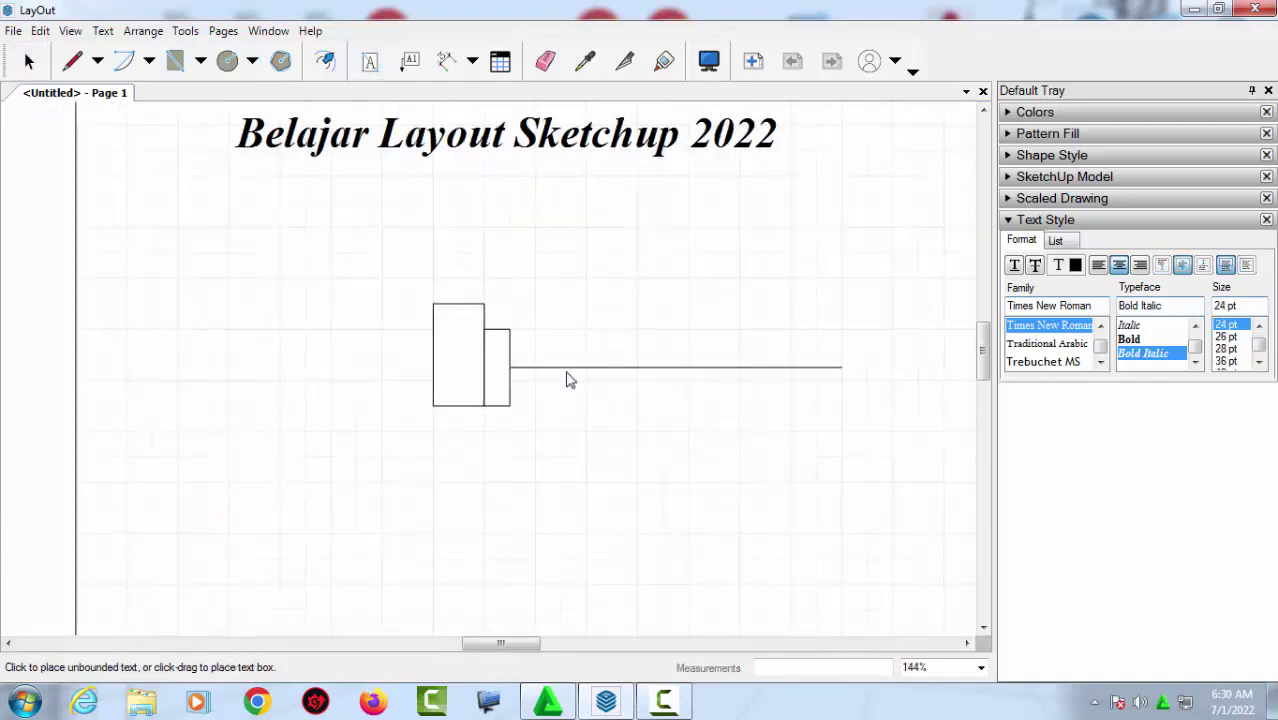
{"action": "type", "text": "Ga"}
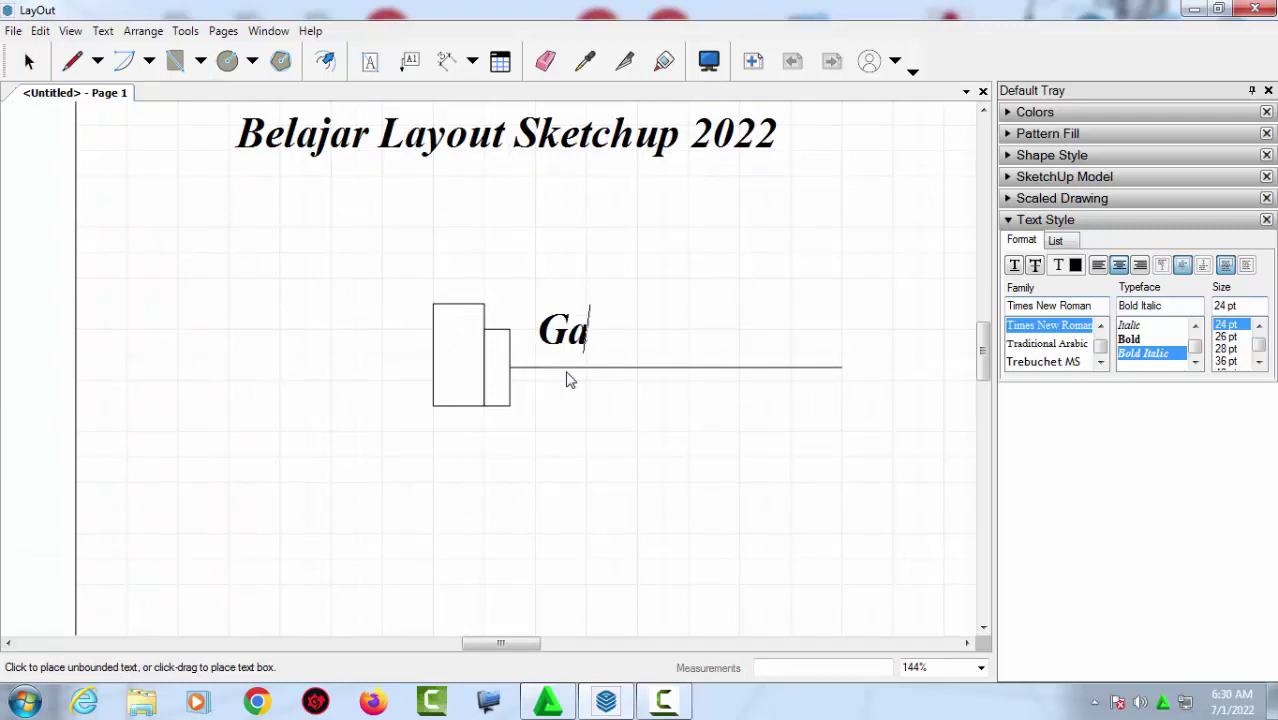
{"action": "type", "text": "mbar"}
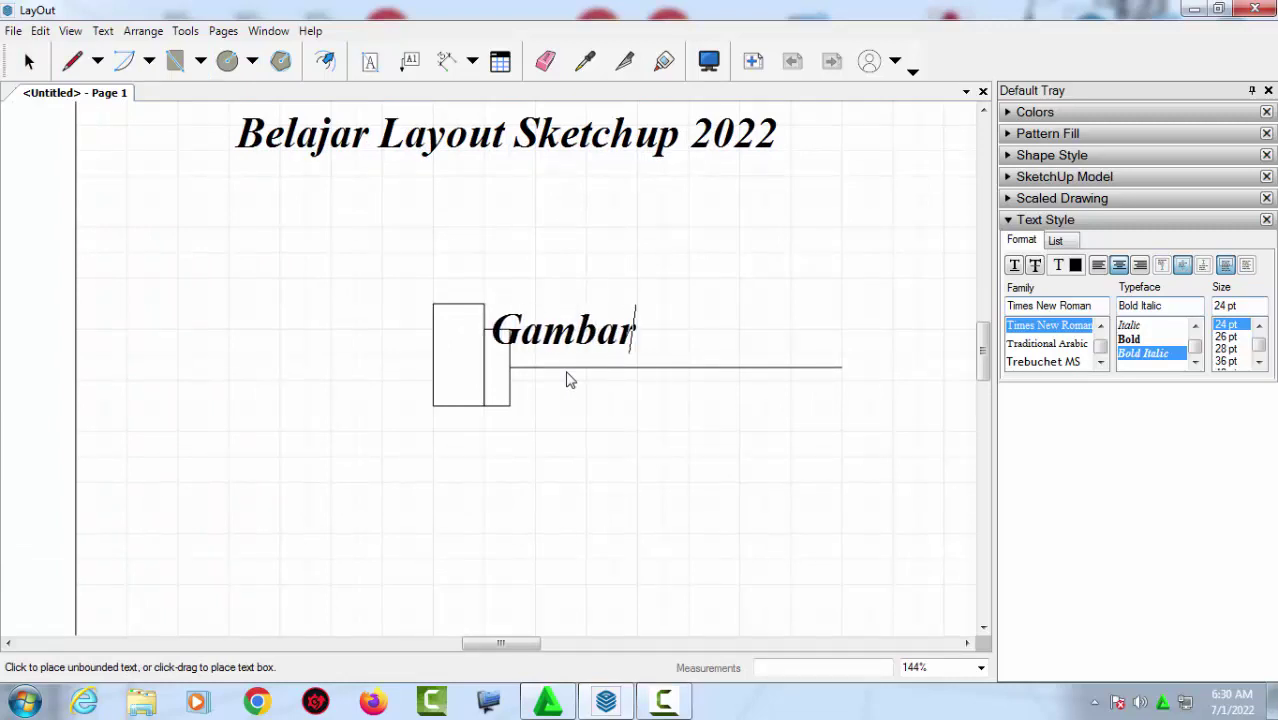
{"action": "type", "text": " Ke"}
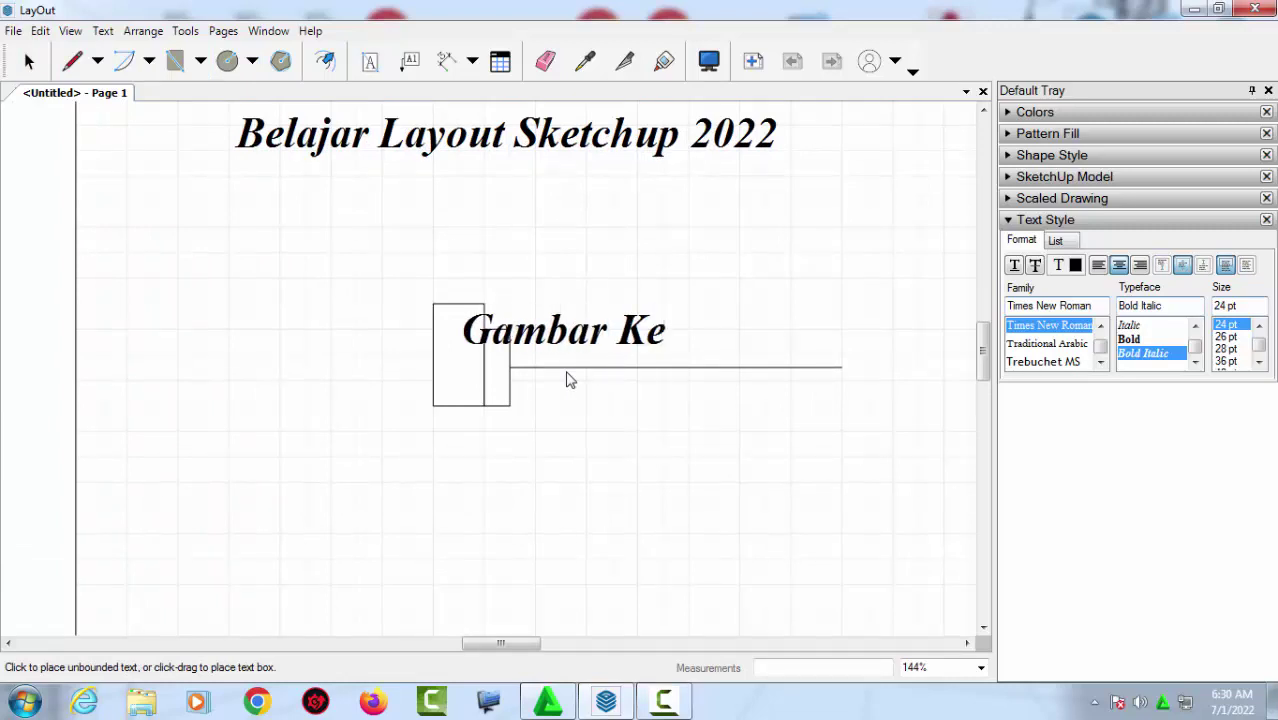
{"action": "type", "text": "rja"}
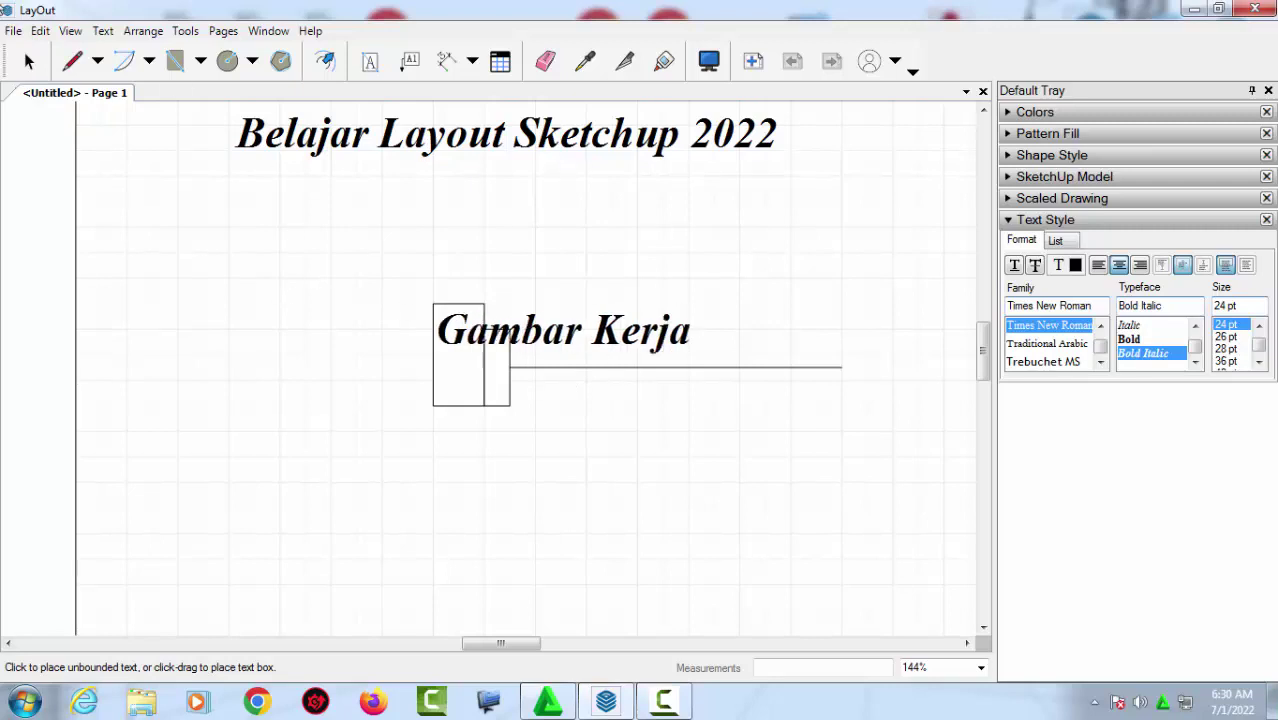
{"action": "left_click", "coordinate": [28, 61]}
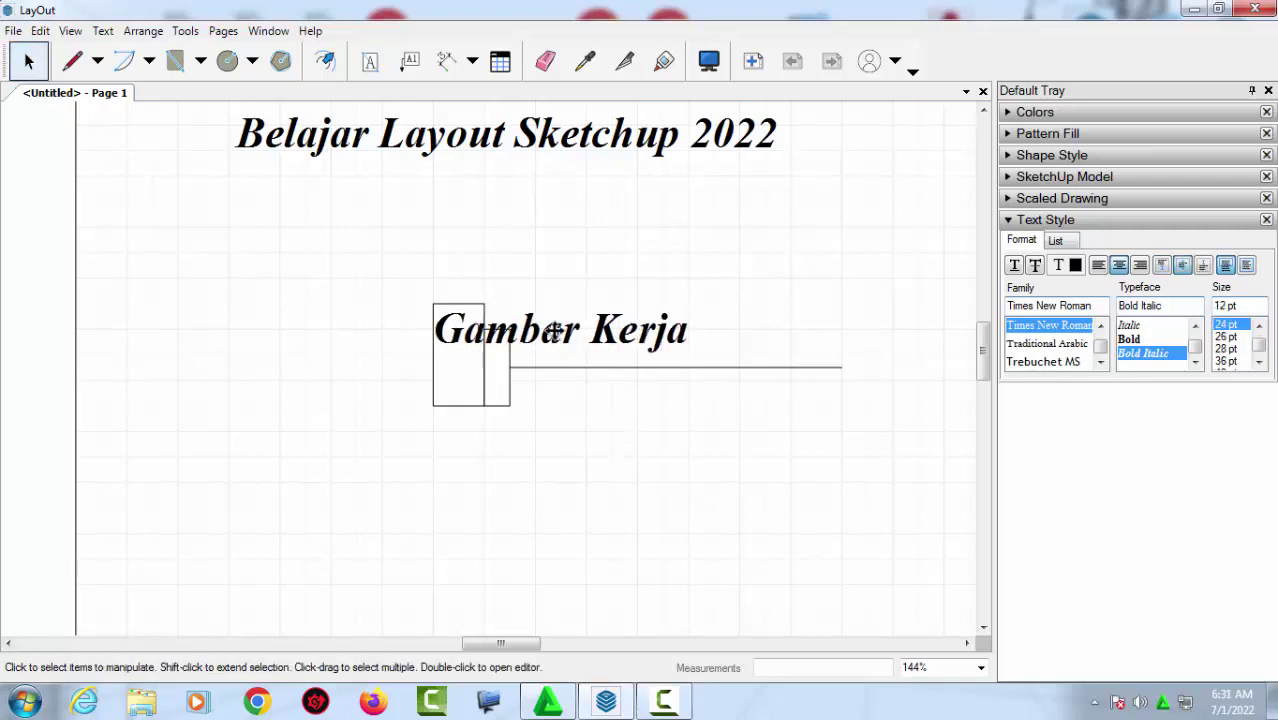
{"action": "left_click_drag", "start_coordinate": [553, 331], "coordinate": [638, 334]}
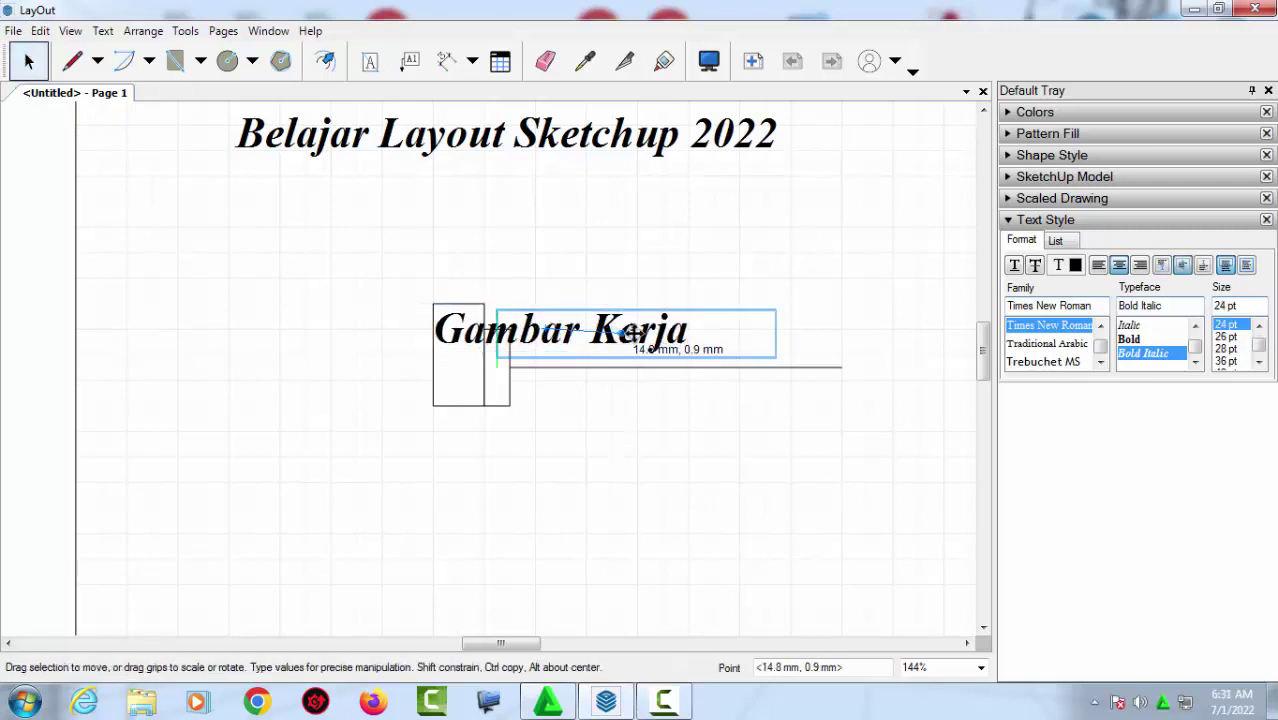
{"action": "left_click", "coordinate": [651, 500]}
{"action": "scroll", "coordinate": [600, 410], "scroll_direction": "down", "scroll_amount": 3}
{"action": "scroll", "coordinate": [600, 416], "scroll_direction": "down", "scroll_amount": 1}
{"action": "scroll", "coordinate": [585, 395], "scroll_direction": "up", "scroll_amount": 1}
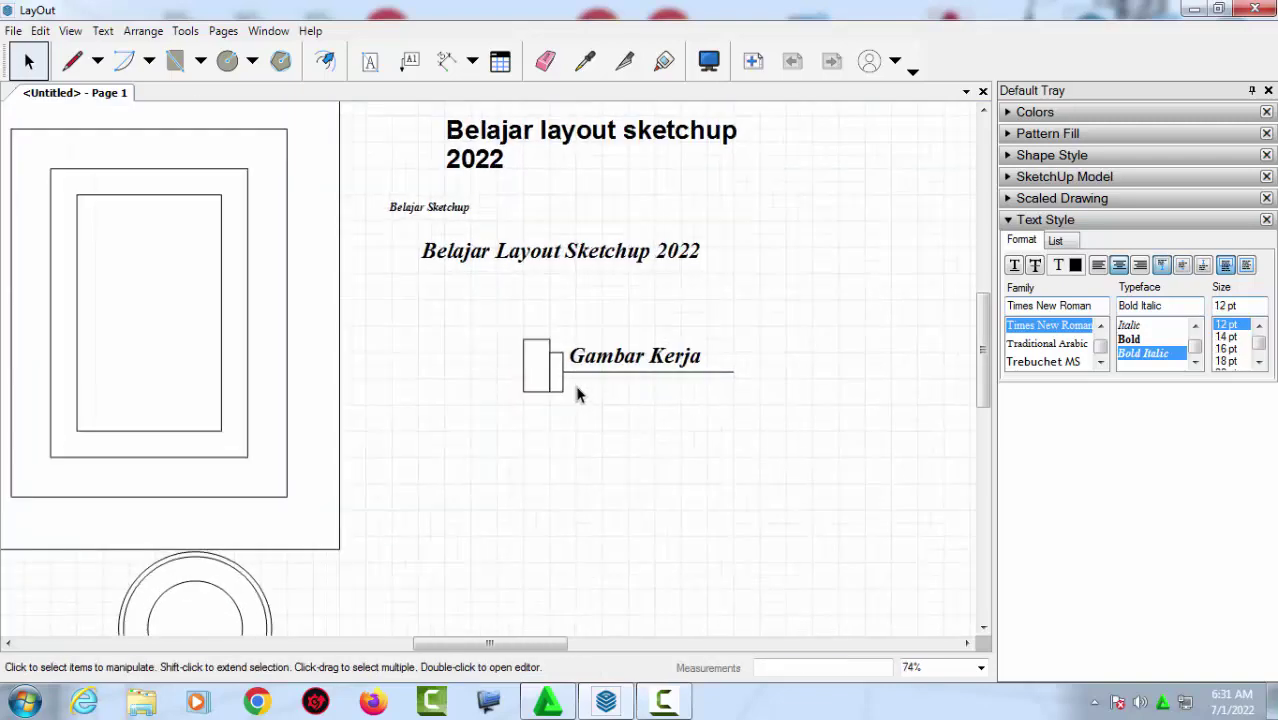
{"action": "scroll", "coordinate": [588, 394], "scroll_direction": "up", "scroll_amount": 1}
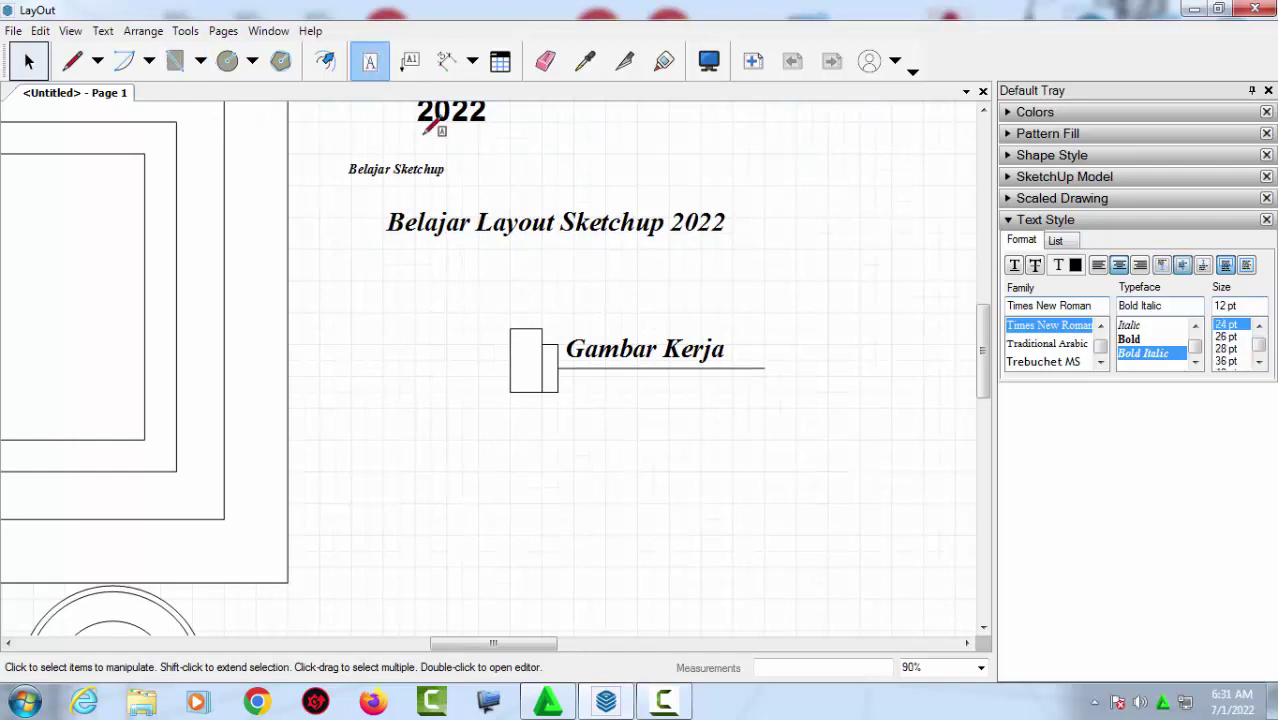
Type 'Skala 1: 100' in a new text box below the line and move it under Gambar Kerja.
{"action": "left_click", "coordinate": [369, 61]}
{"action": "scroll", "coordinate": [600, 370], "scroll_direction": "up", "scroll_amount": 3}
{"action": "left_click", "coordinate": [588, 376]}
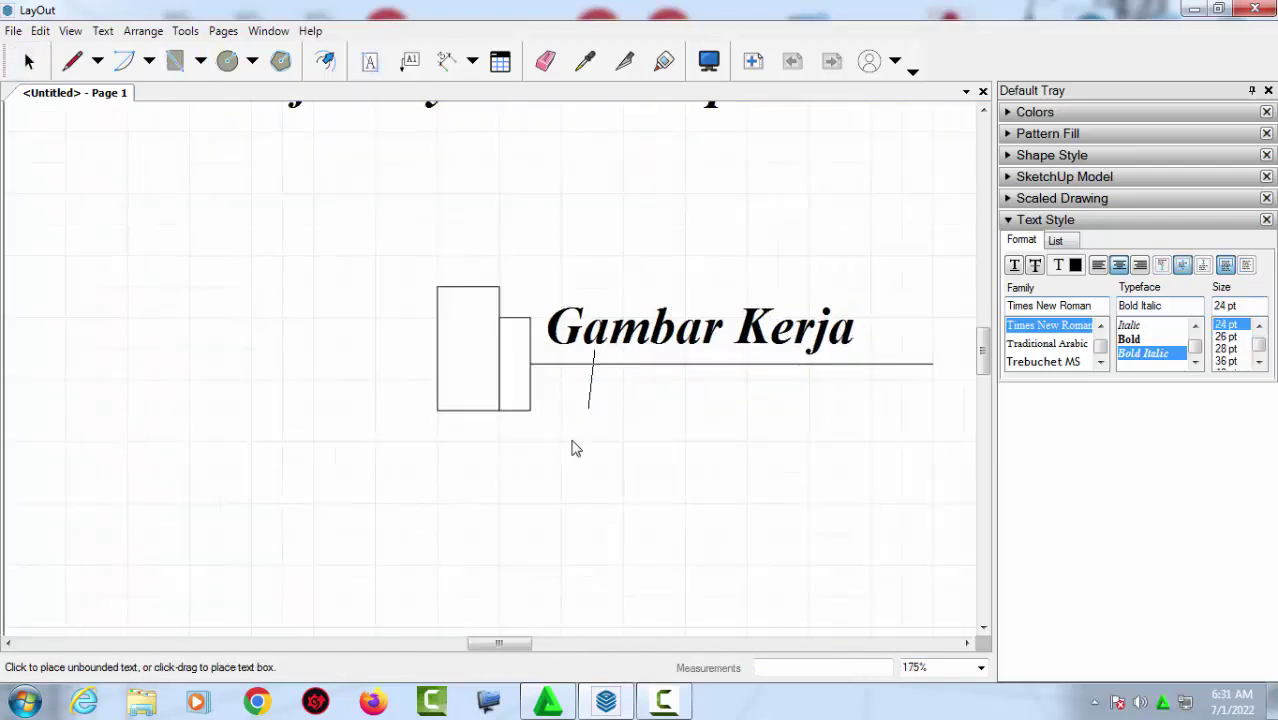
{"action": "type", "text": "Skala"}
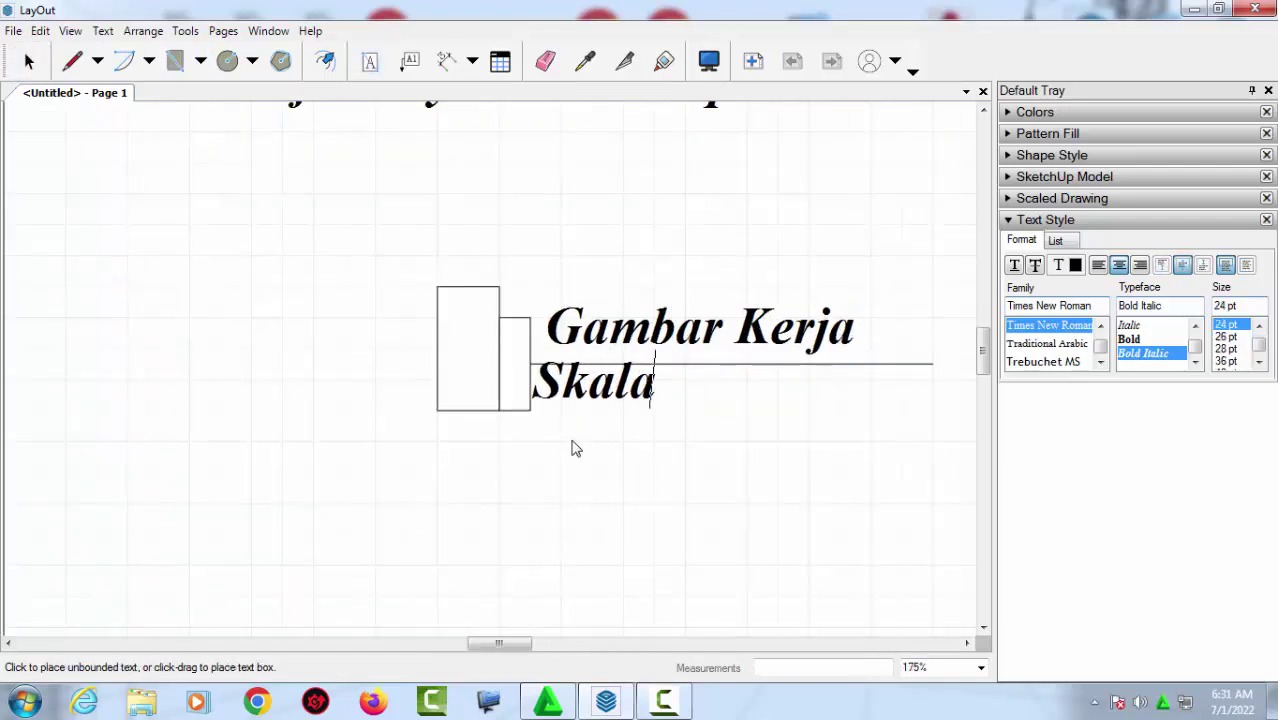
{"action": "type", "text": " 1:"}
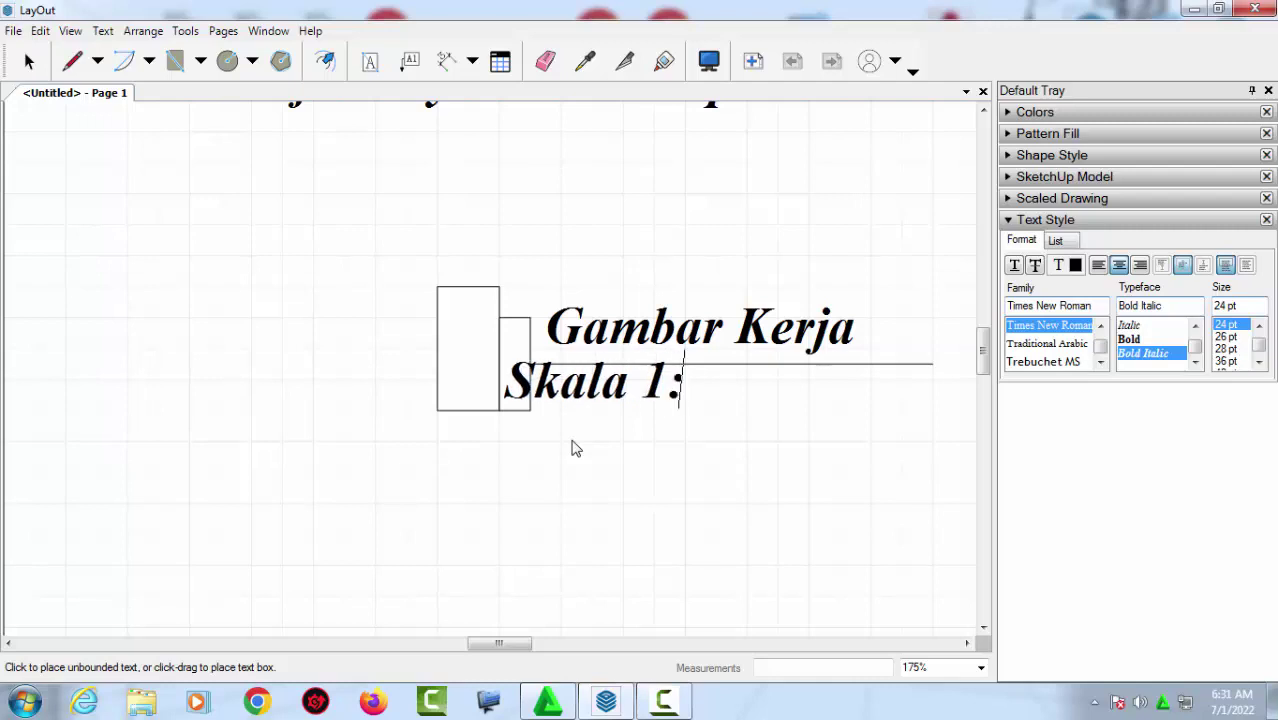
{"action": "type", "text": " 1"}
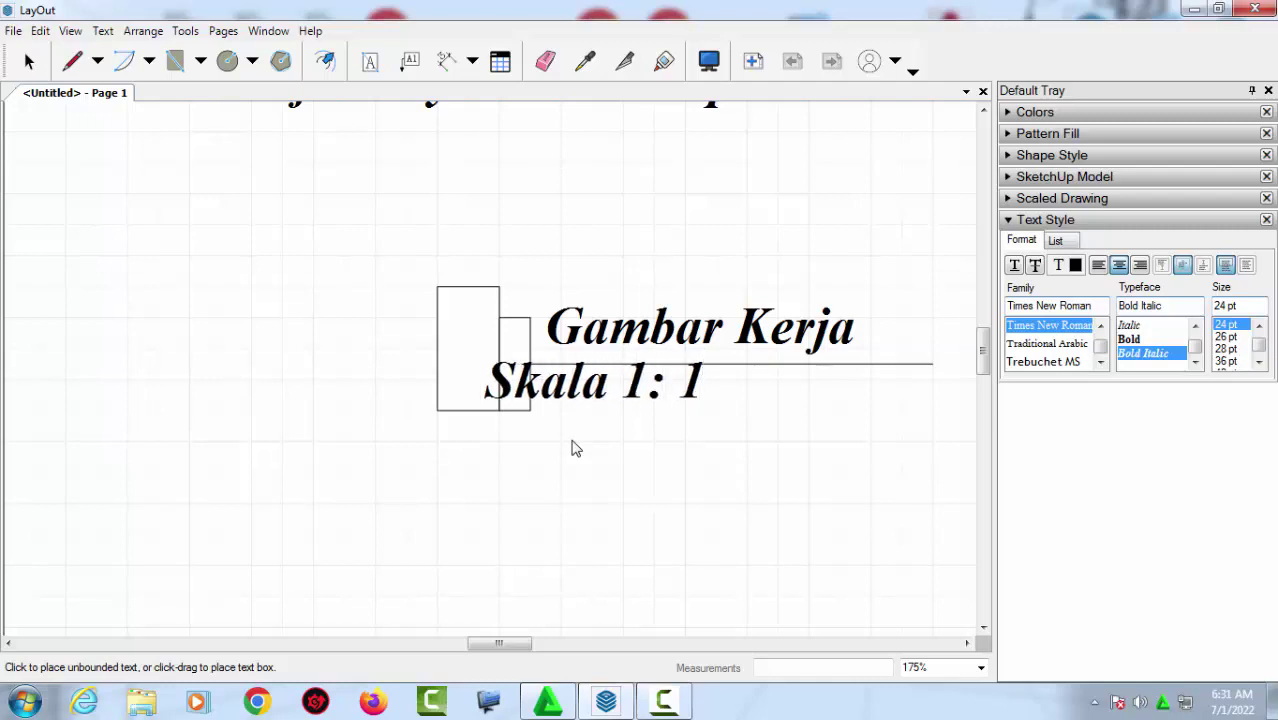
{"action": "type", "text": "00"}
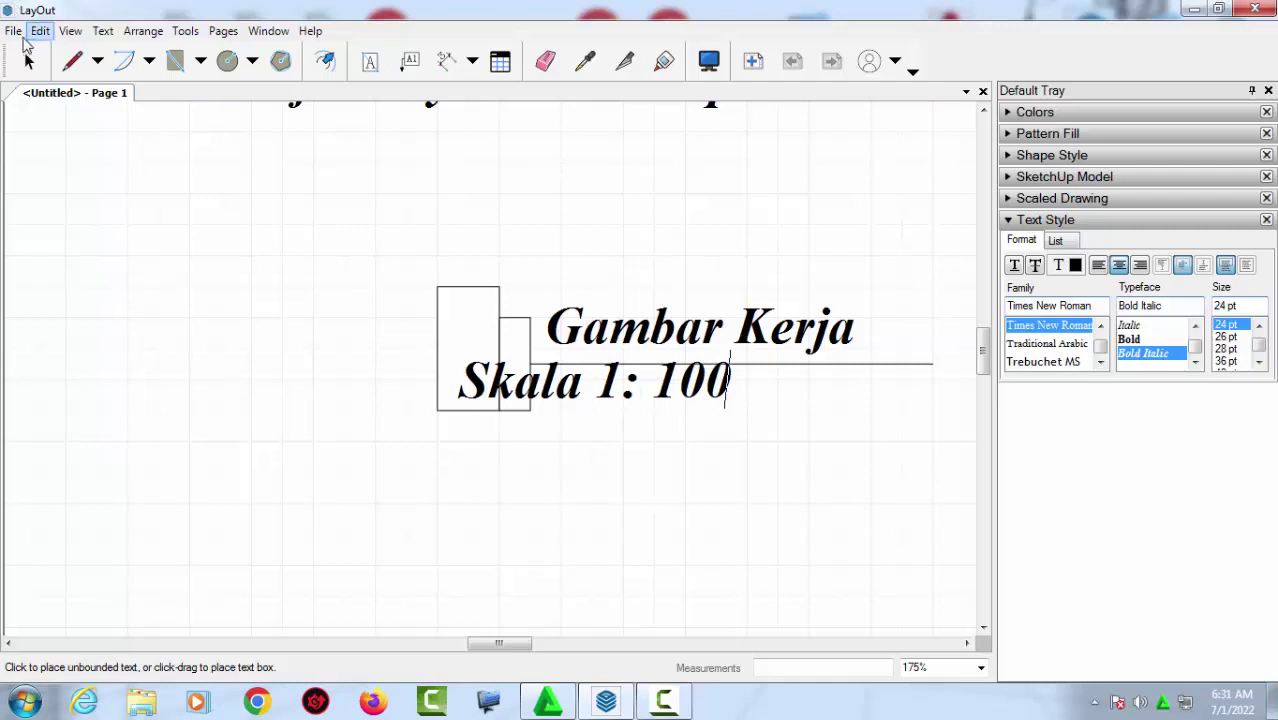
{"action": "left_click", "coordinate": [29, 61]}
{"action": "left_click", "coordinate": [600, 385]}
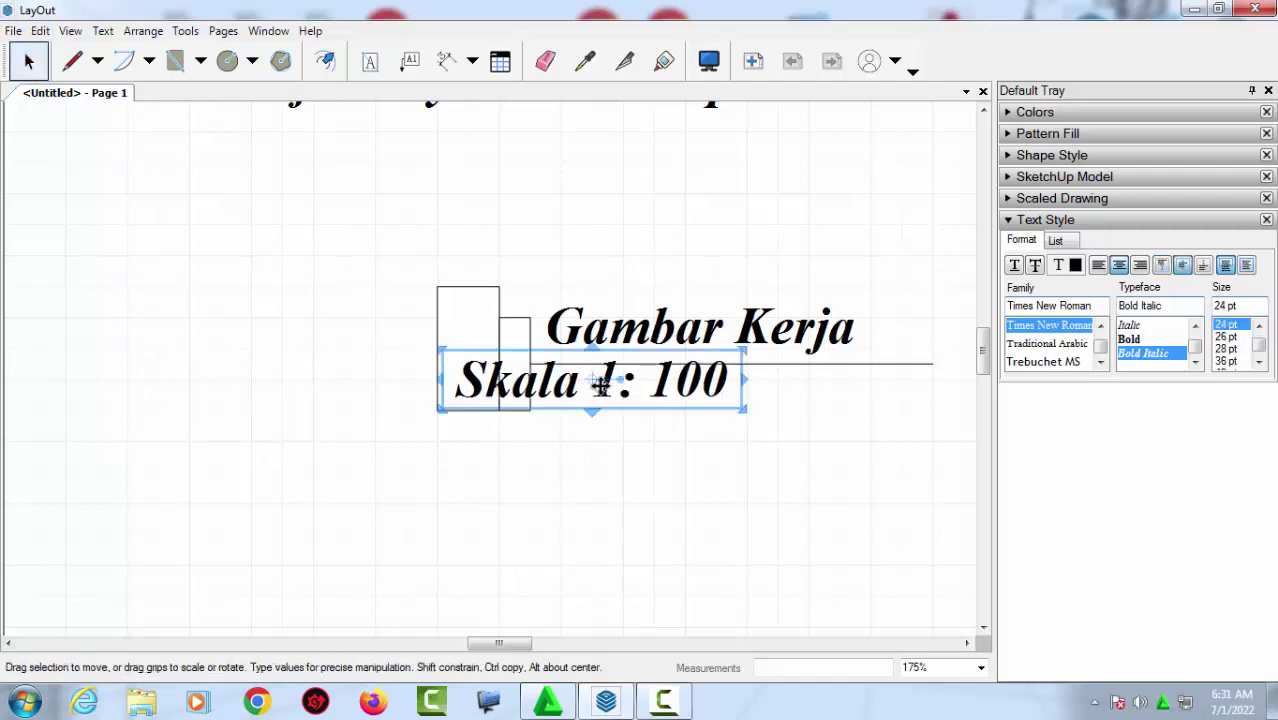
{"action": "left_click_drag", "start_coordinate": [598, 387], "coordinate": [710, 397]}
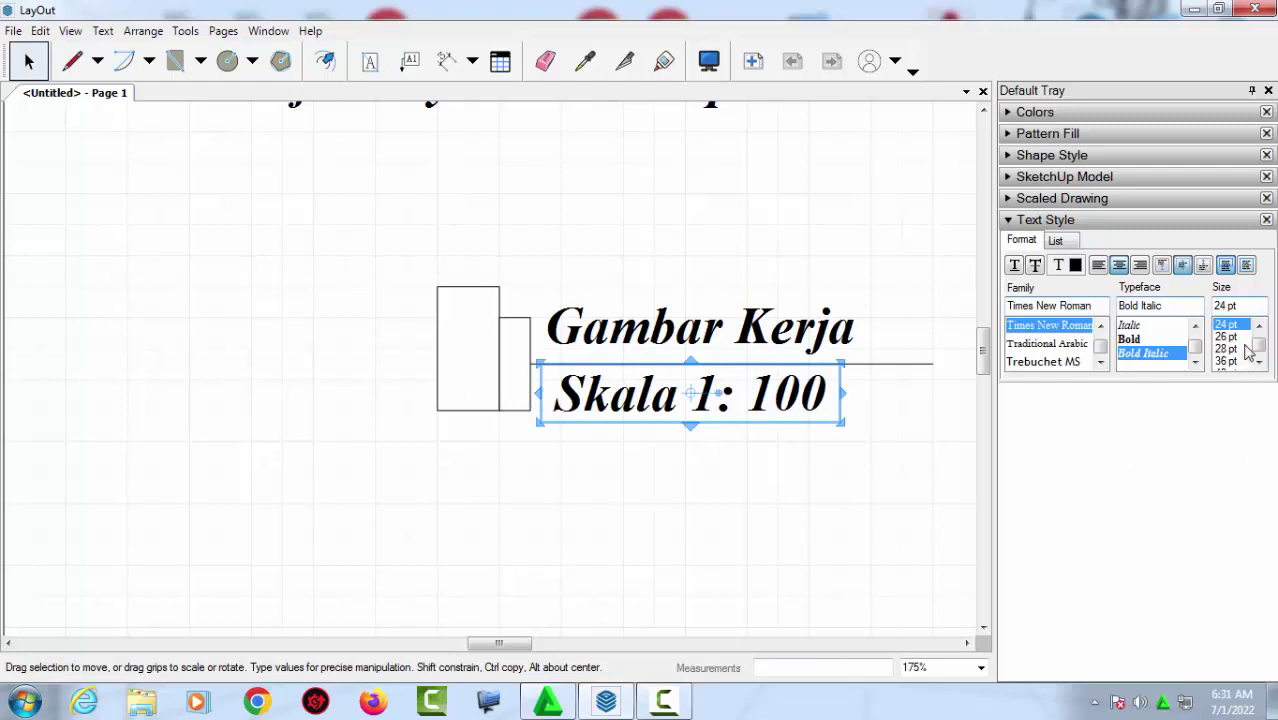
Resize the Skala text to 12 pt and position it just under the line.
{"action": "left_click", "coordinate": [1244, 306]}
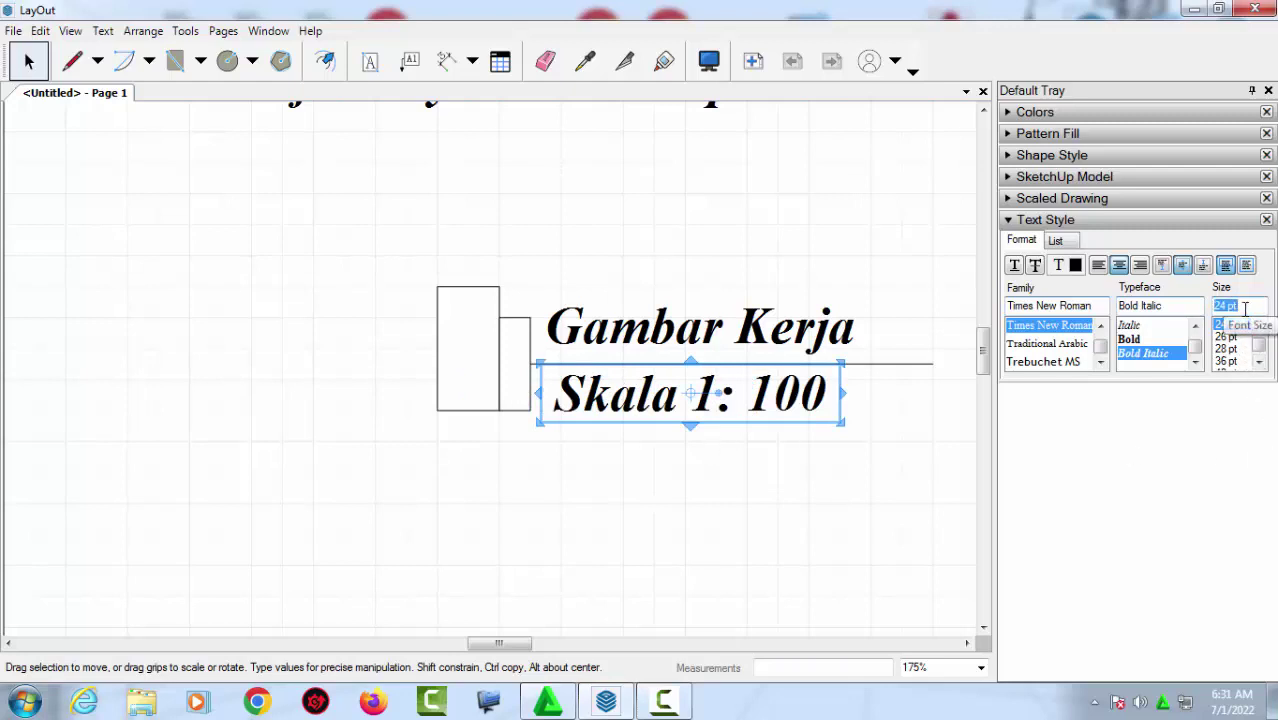
{"action": "type", "text": "18"}
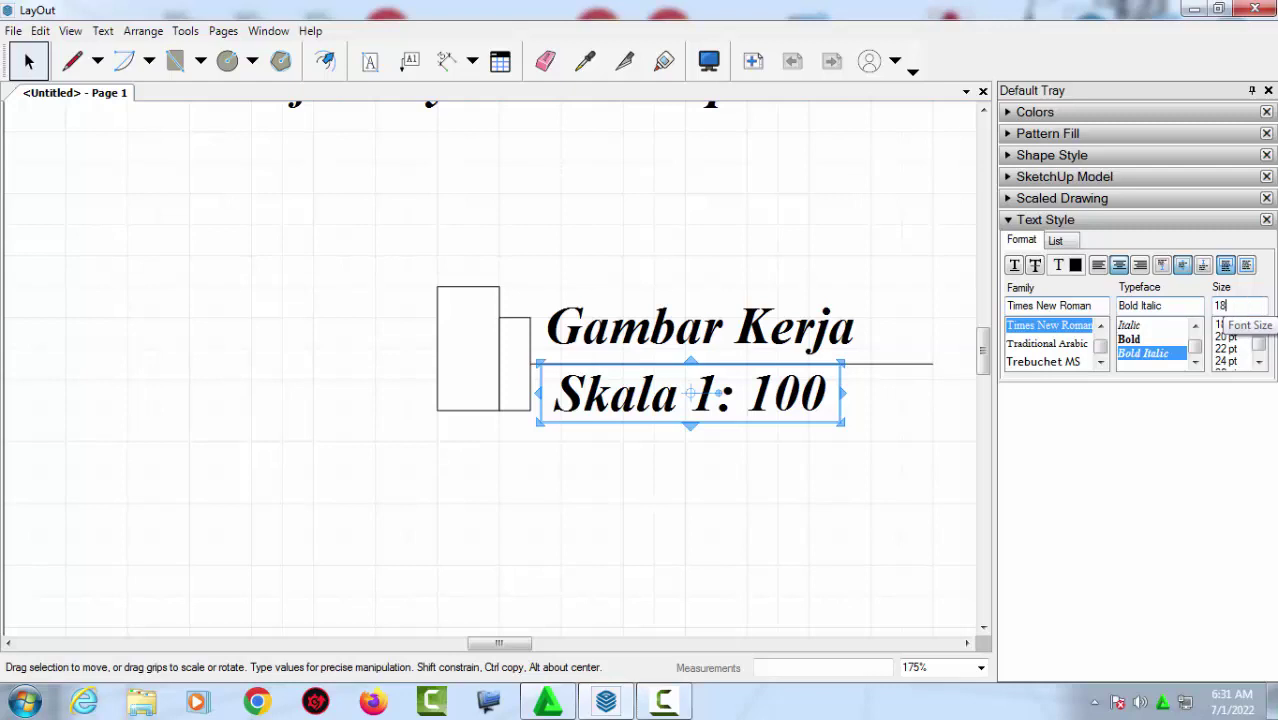
{"action": "key", "text": "Return"}
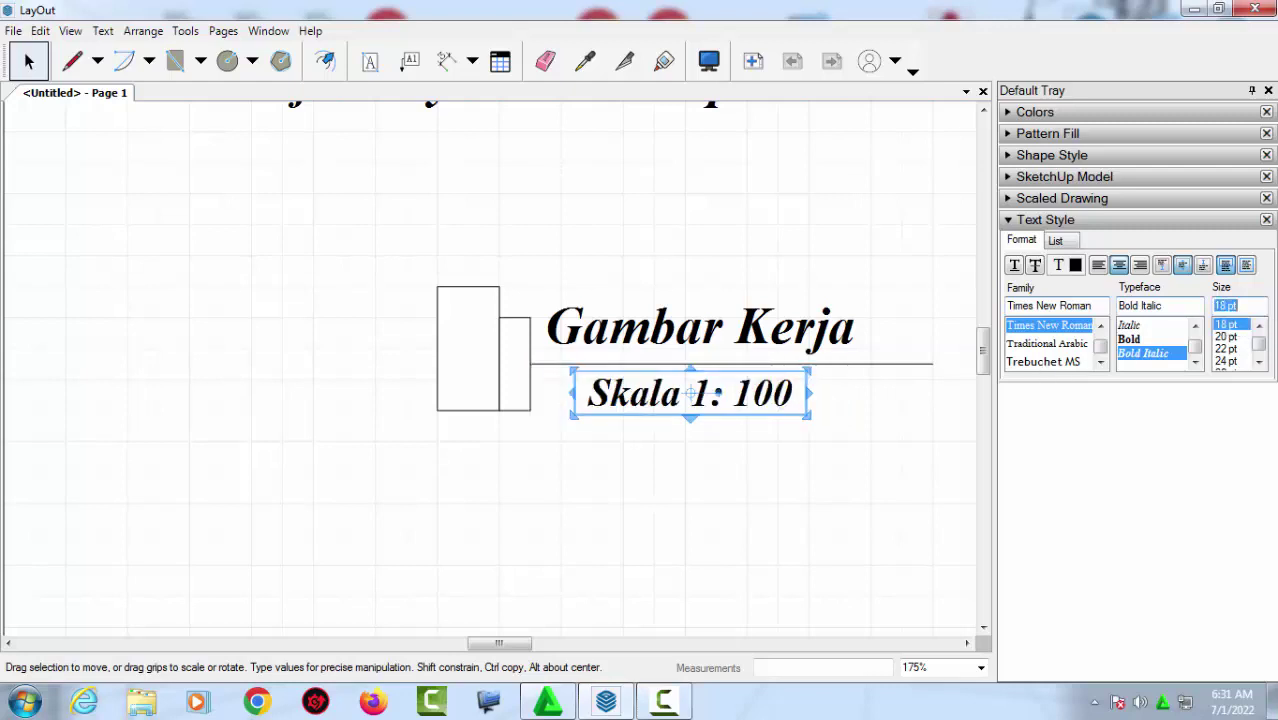
{"action": "left_click", "coordinate": [1235, 304]}
{"action": "type", "text": "12"}
{"action": "key", "text": "Return"}
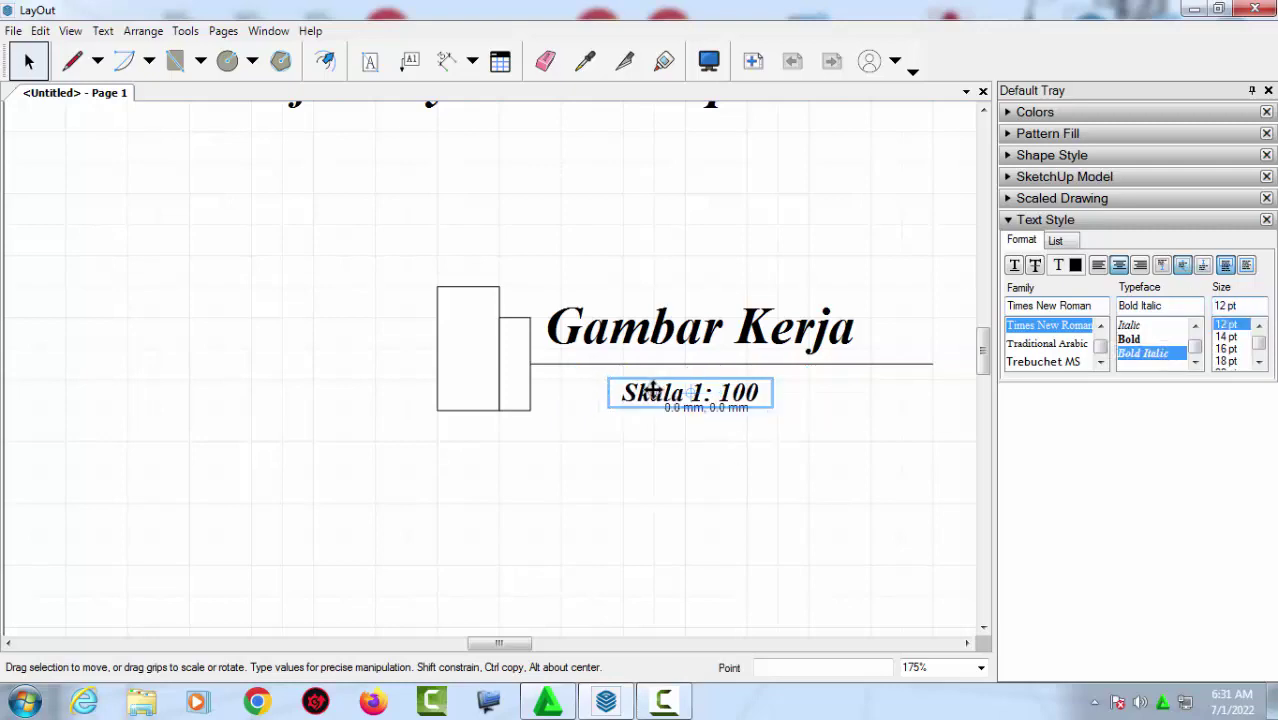
{"action": "left_click_drag", "start_coordinate": [642, 388], "coordinate": [598, 374]}
{"action": "left_click", "coordinate": [602, 440]}
{"action": "scroll", "coordinate": [590, 450], "scroll_direction": "down", "scroll_amount": 2}
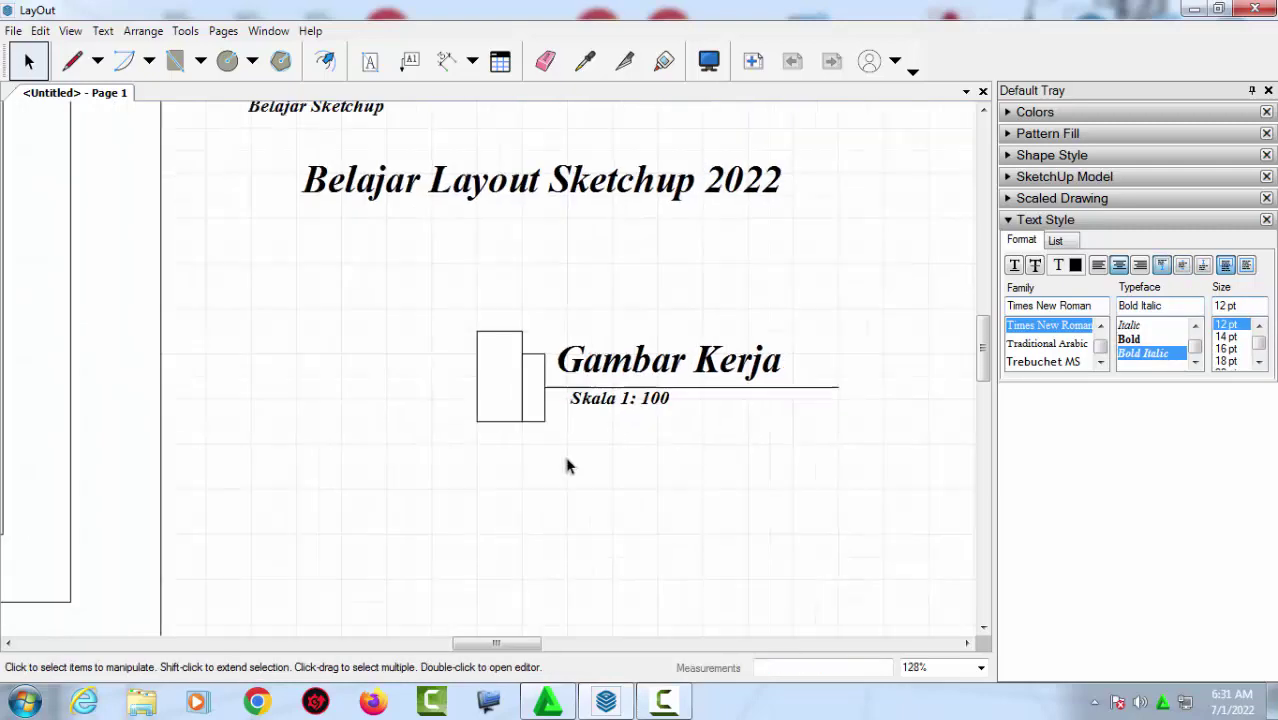
{"action": "scroll", "coordinate": [565, 462], "scroll_direction": "down", "scroll_amount": 1}
{"action": "scroll", "coordinate": [556, 480], "scroll_direction": "down", "scroll_amount": 2}
{"action": "scroll", "coordinate": [556, 480], "scroll_direction": "down", "scroll_amount": 2}
{"action": "middle_click_drag", "start_coordinate": [618, 451], "coordinate": [665, 428]}
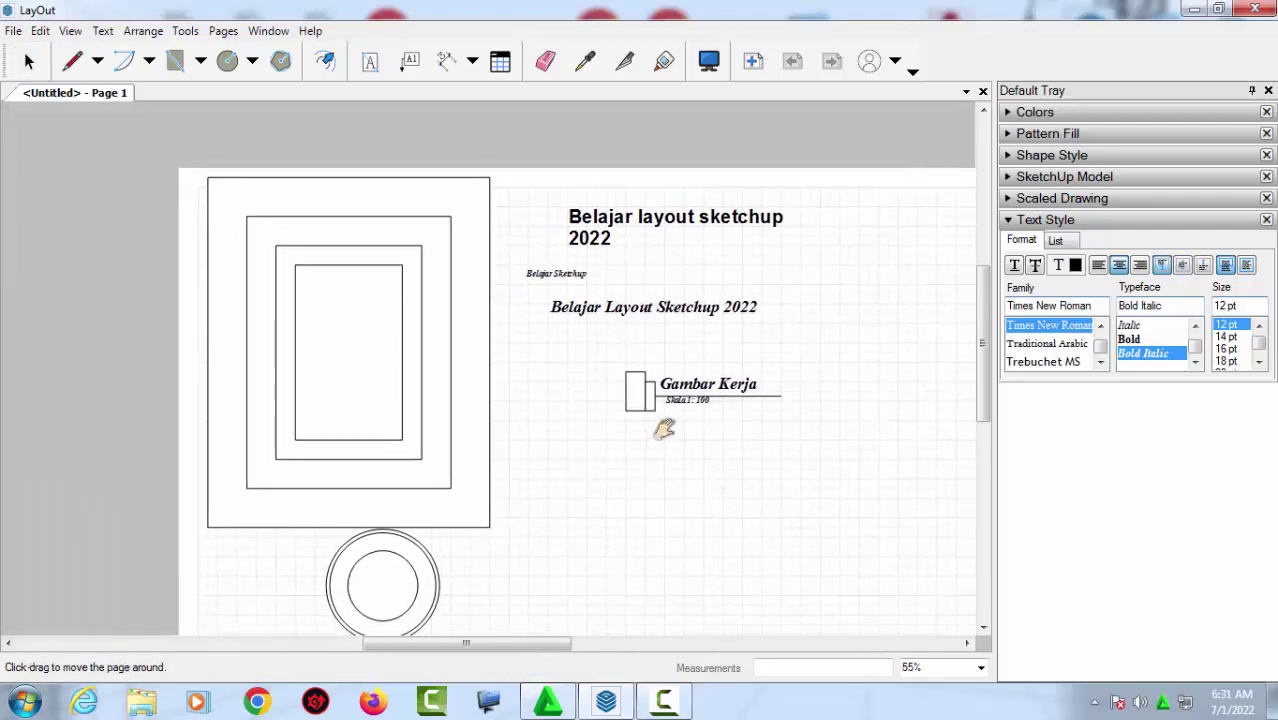
{"action": "middle_click_drag", "start_coordinate": [589, 403], "coordinate": [517, 377]}
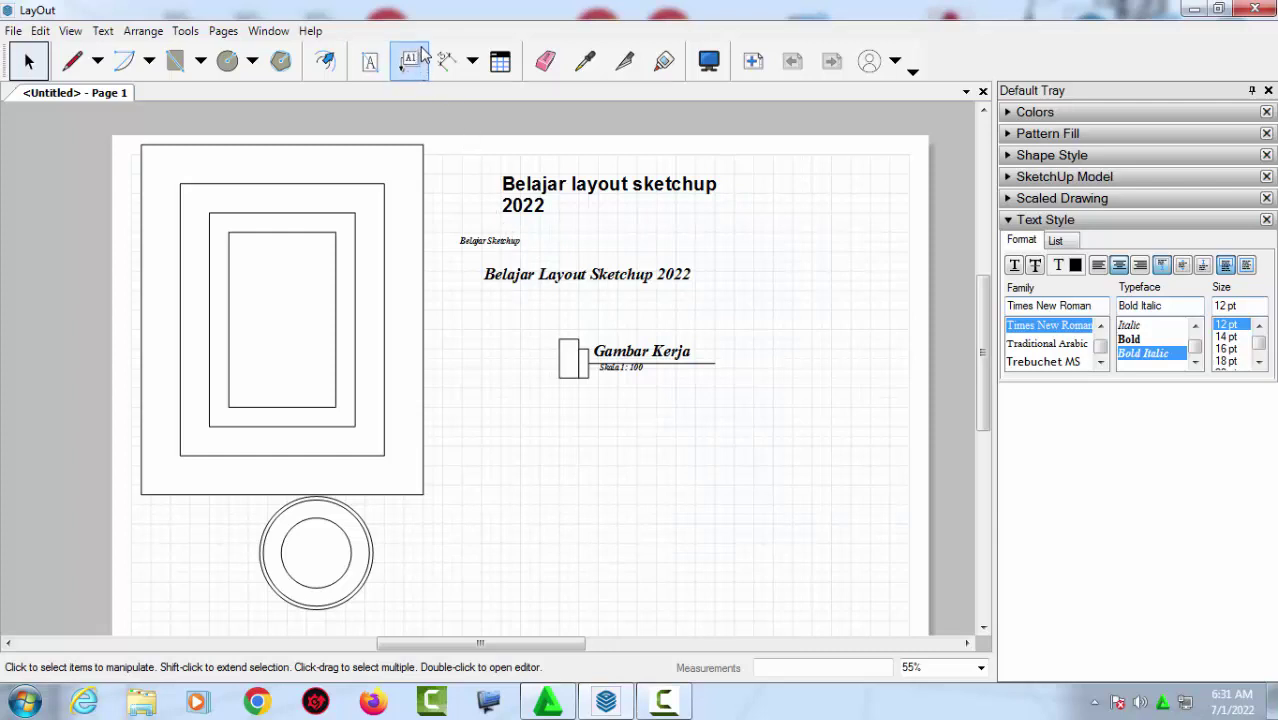
{"action": "left_click", "coordinate": [473, 61]}
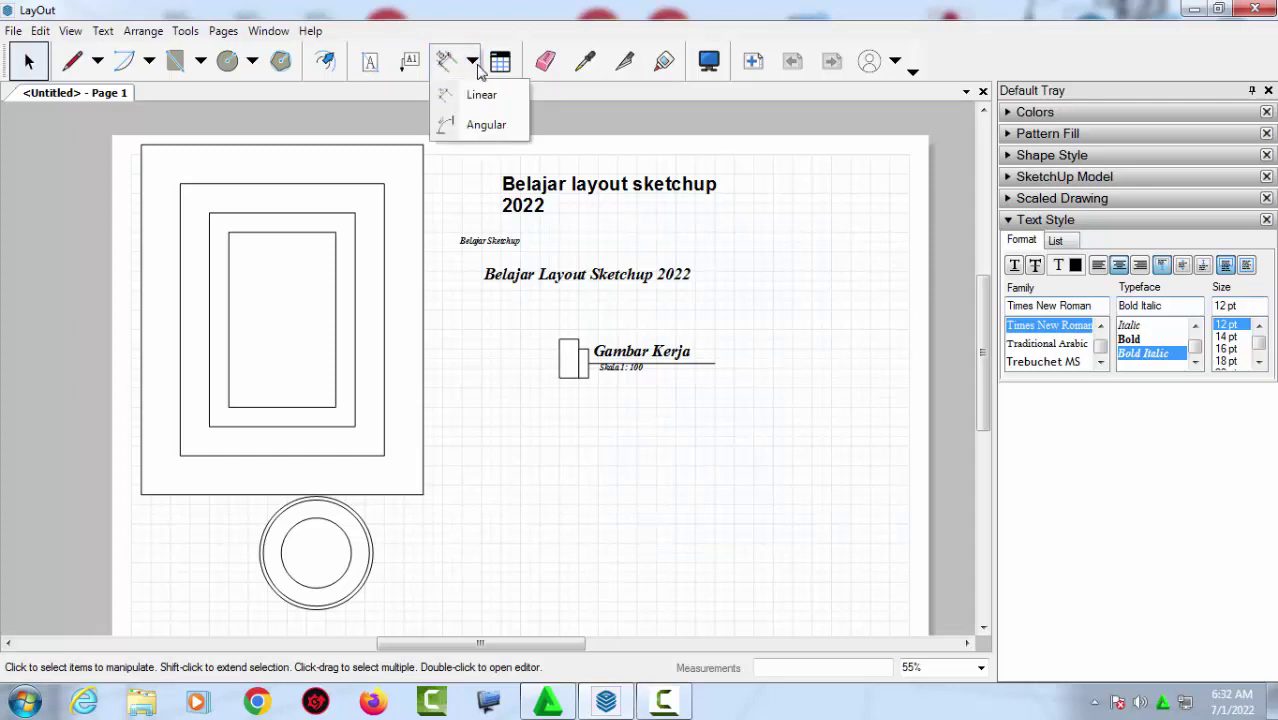
{"action": "left_click", "coordinate": [502, 68]}
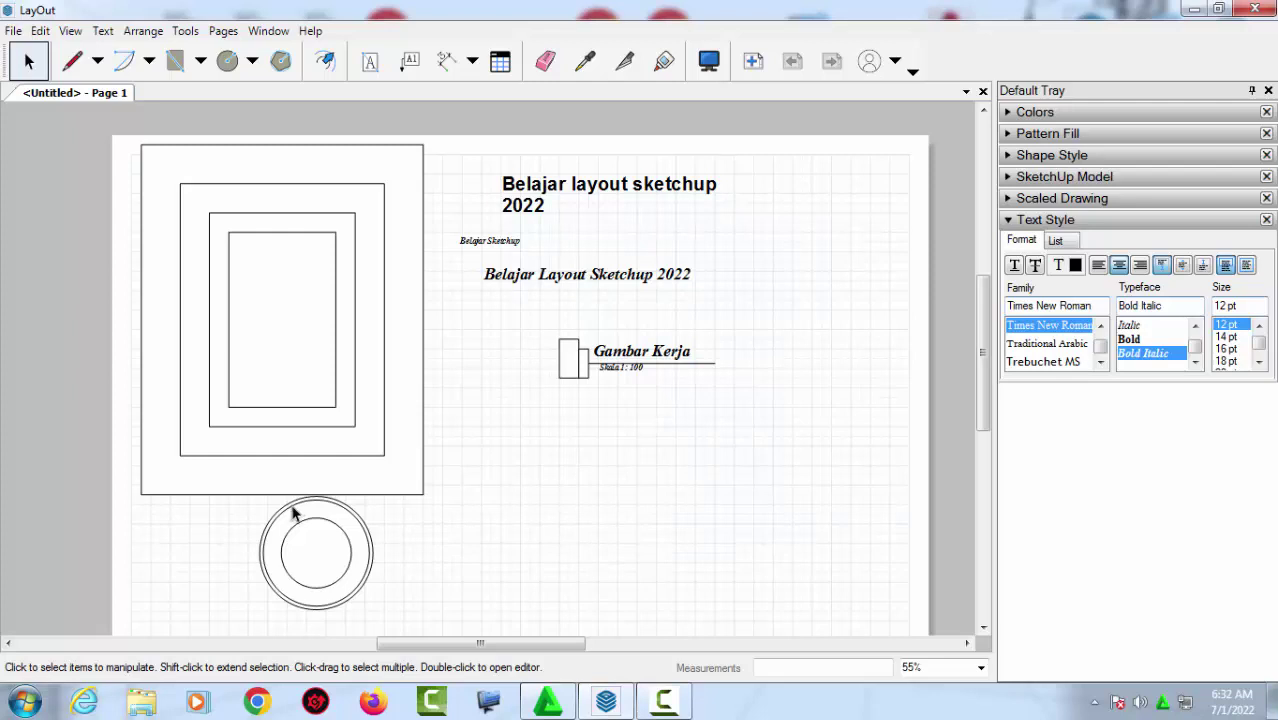
{"action": "scroll", "coordinate": [296, 513], "scroll_direction": "down", "scroll_amount": 1}
{"action": "scroll", "coordinate": [296, 513], "scroll_direction": "up", "scroll_amount": 1}
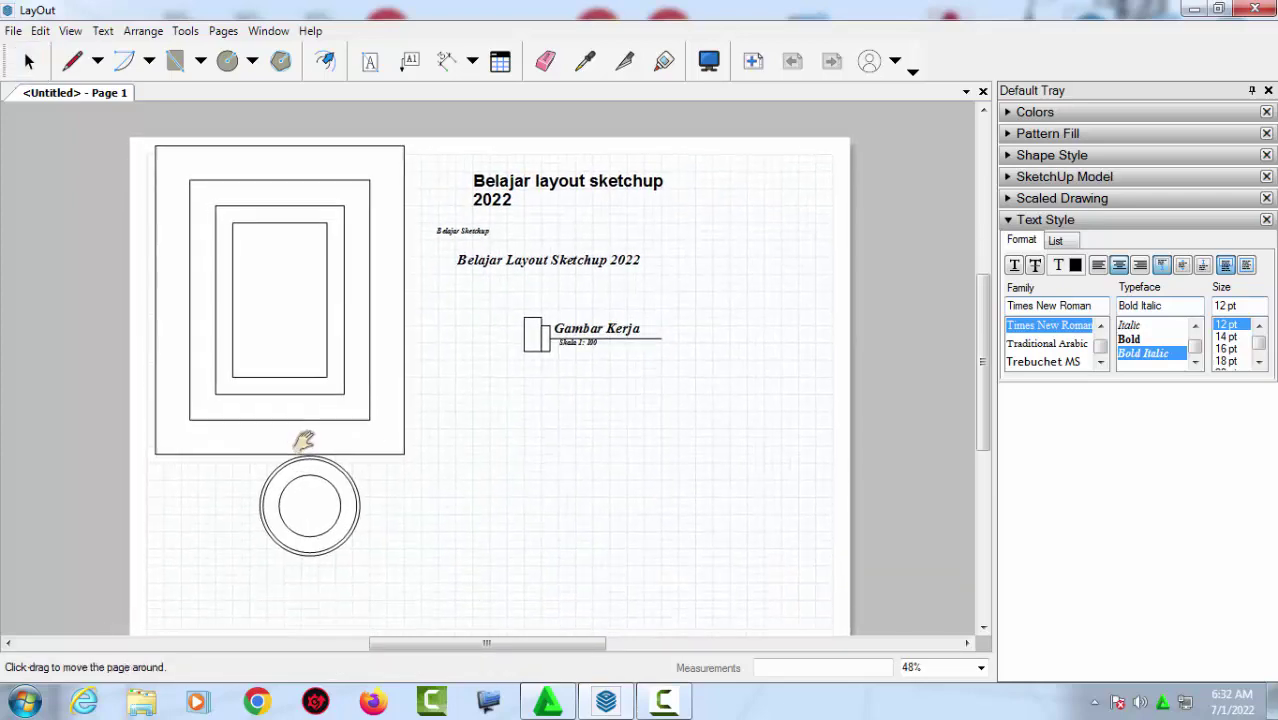